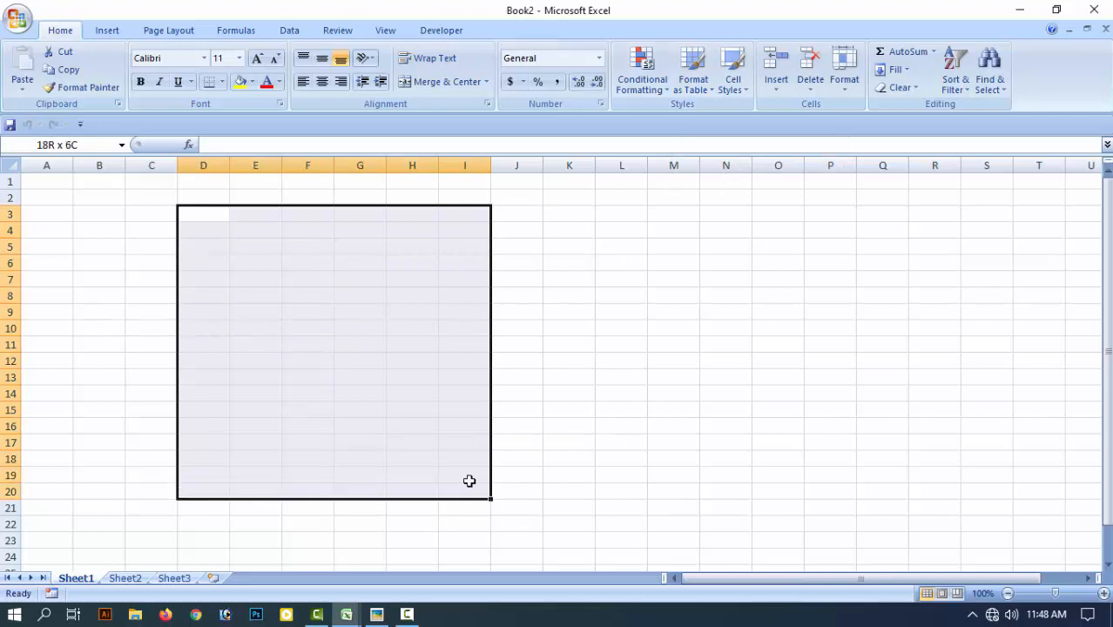
Format the range D3:I17 as a table without existing headers, using the red light table style with a solid header row.
click(704, 87)
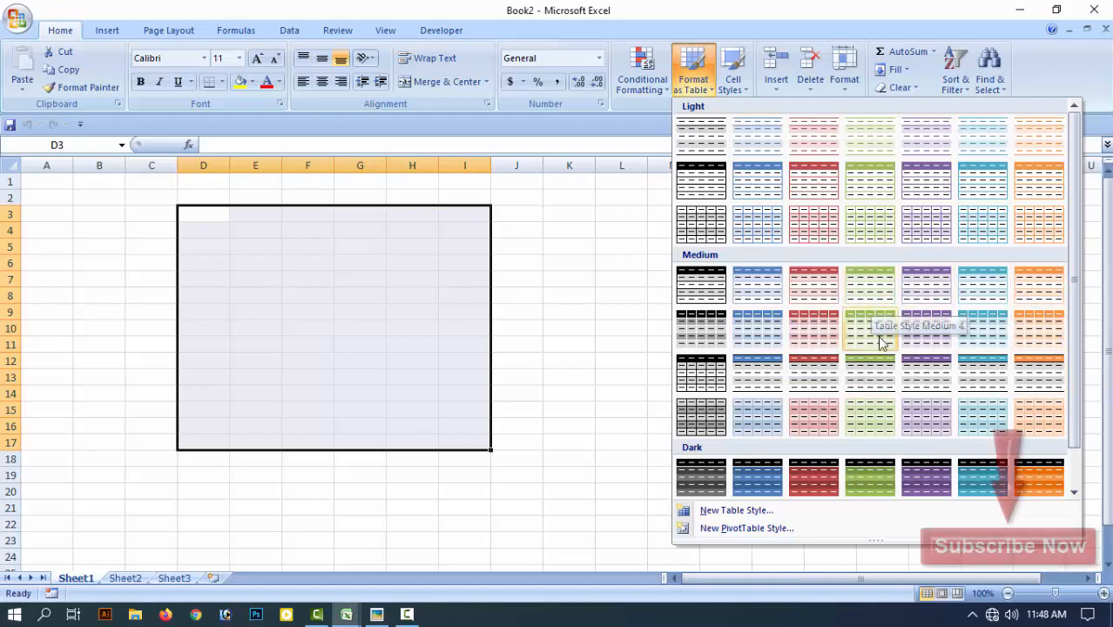
scroll(927, 417, down, 1)
scroll(925, 410, up, 1)
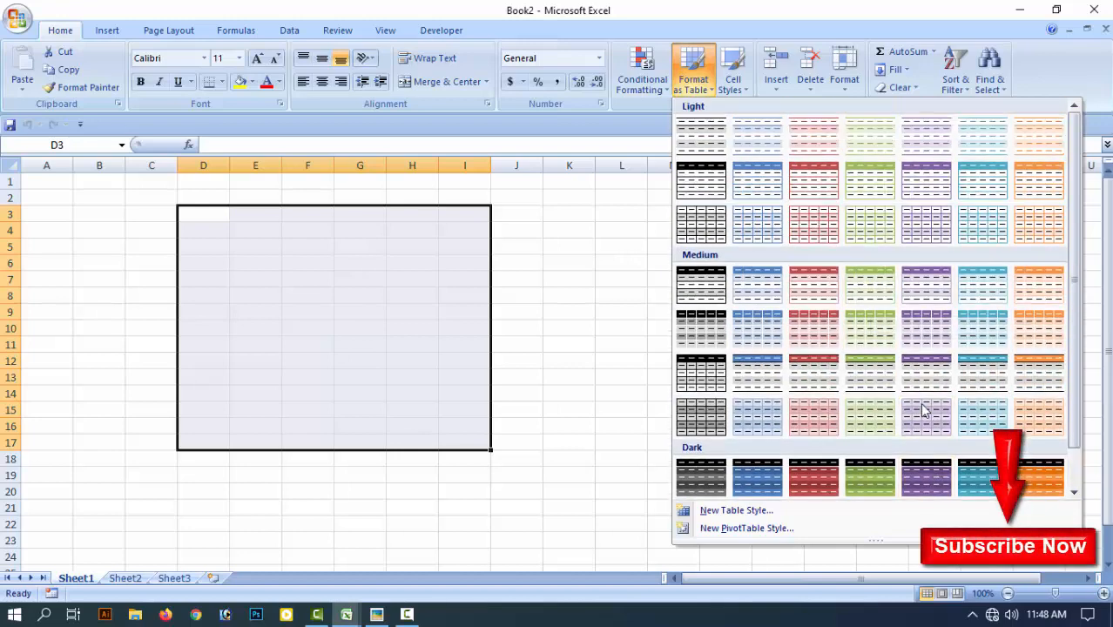
click(813, 187)
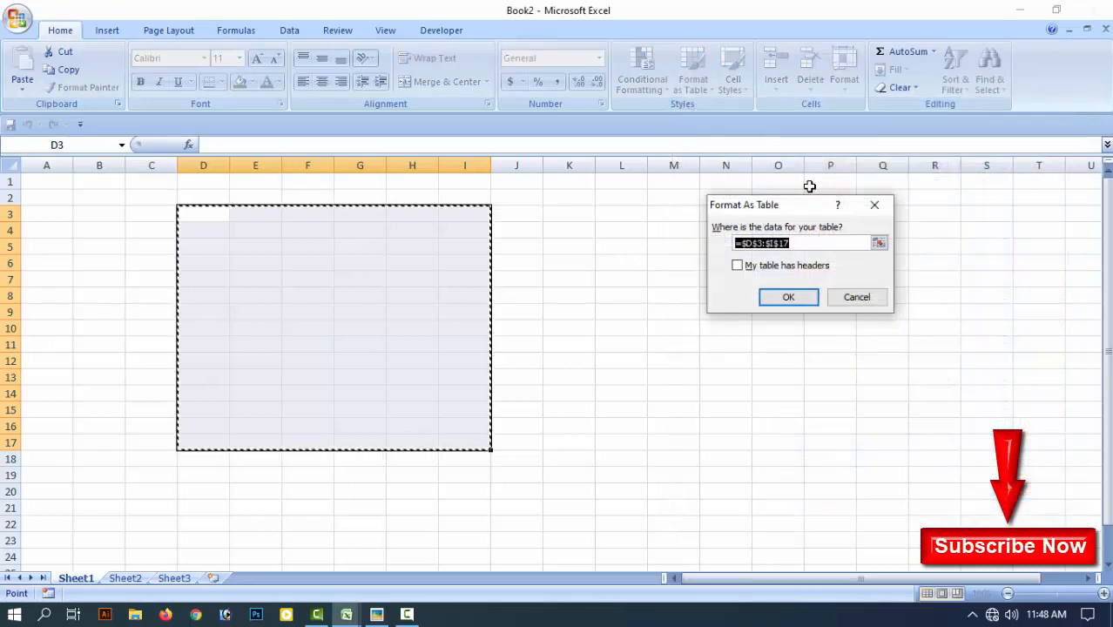
click(787, 297)
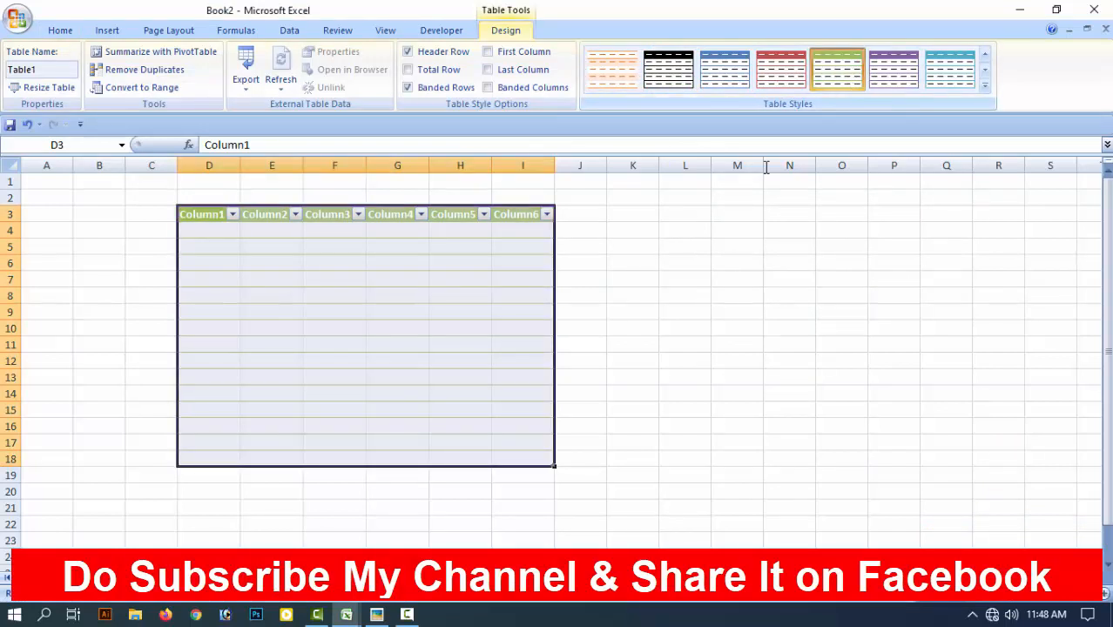
Try other light styles on the table, from aqua to the orange one with gridlines and banded rows.
click(964, 82)
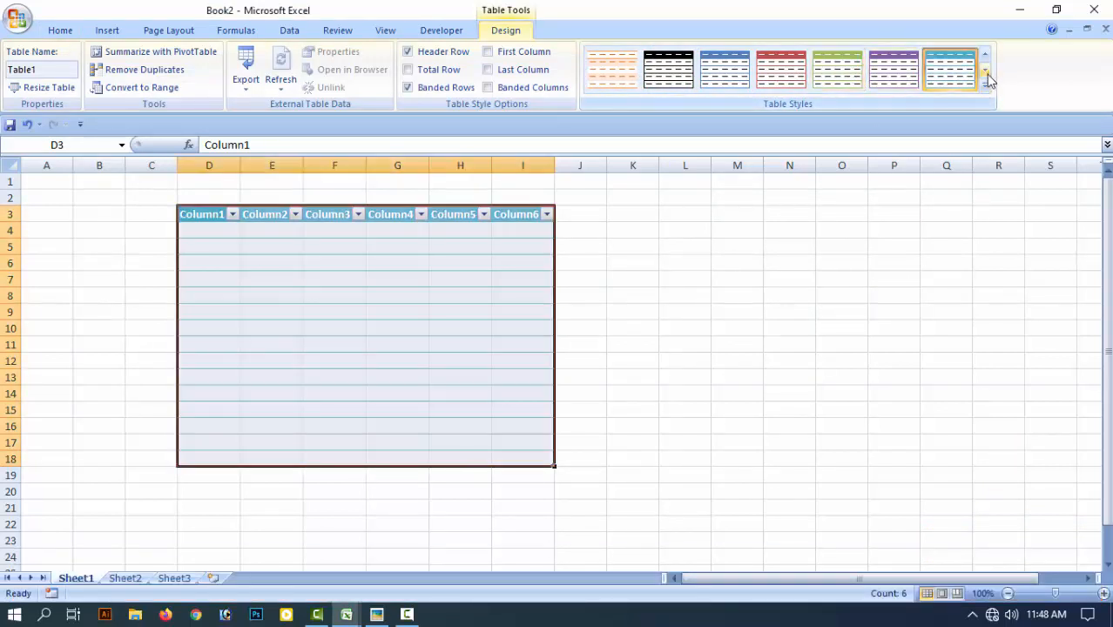
click(986, 74)
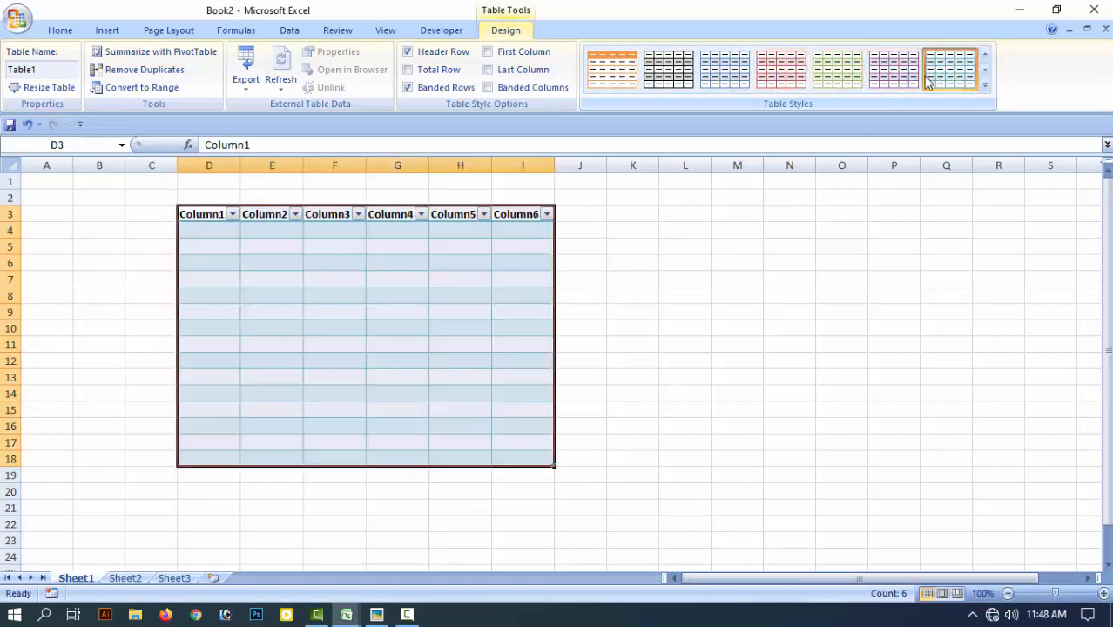
click(604, 87)
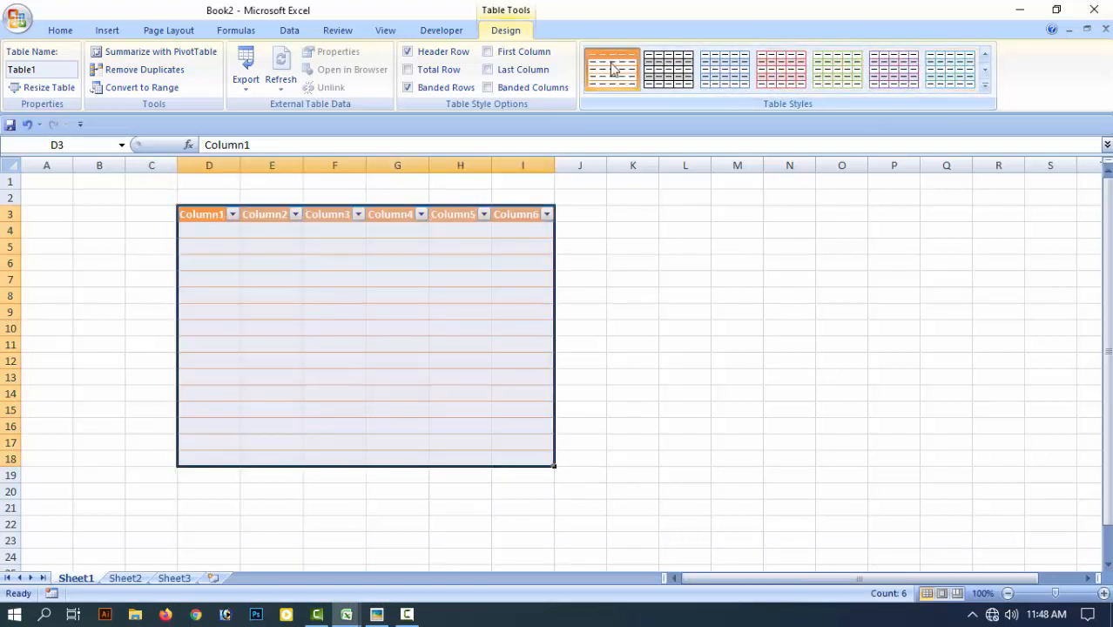
click(985, 73)
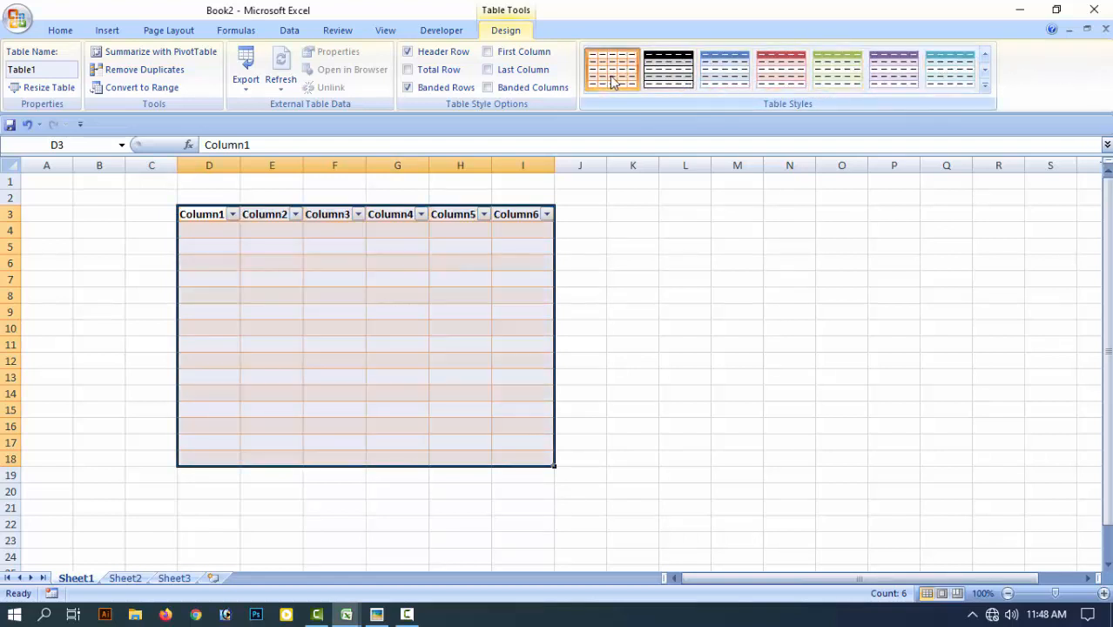
click(397, 344)
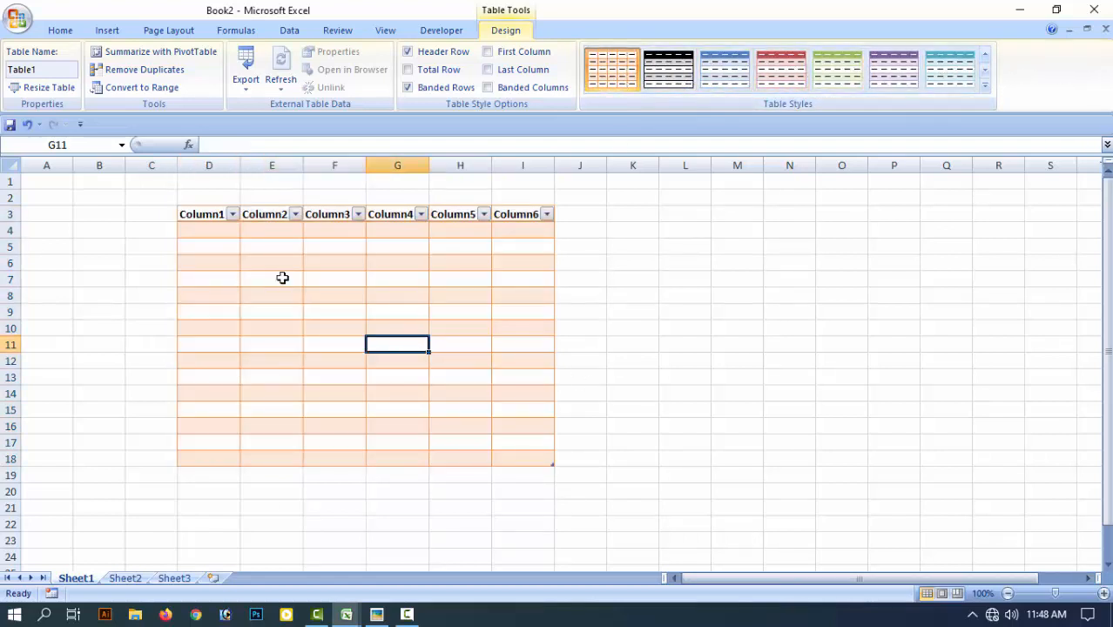
Enter "Sl No" in D4 and "Name" in E4.
click(220, 230)
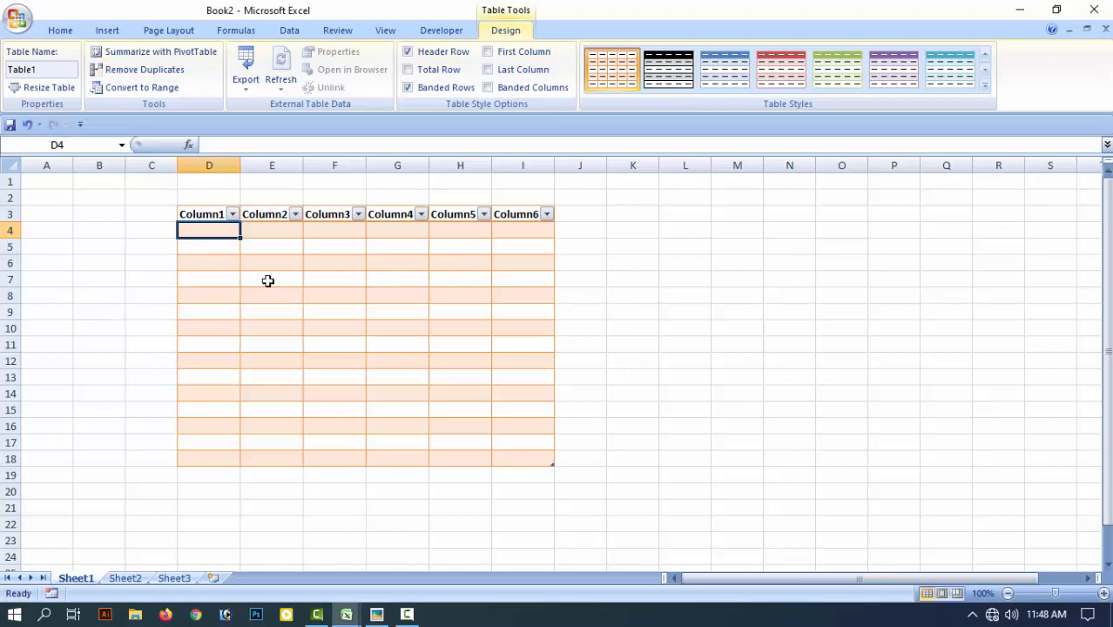
text(Sl)
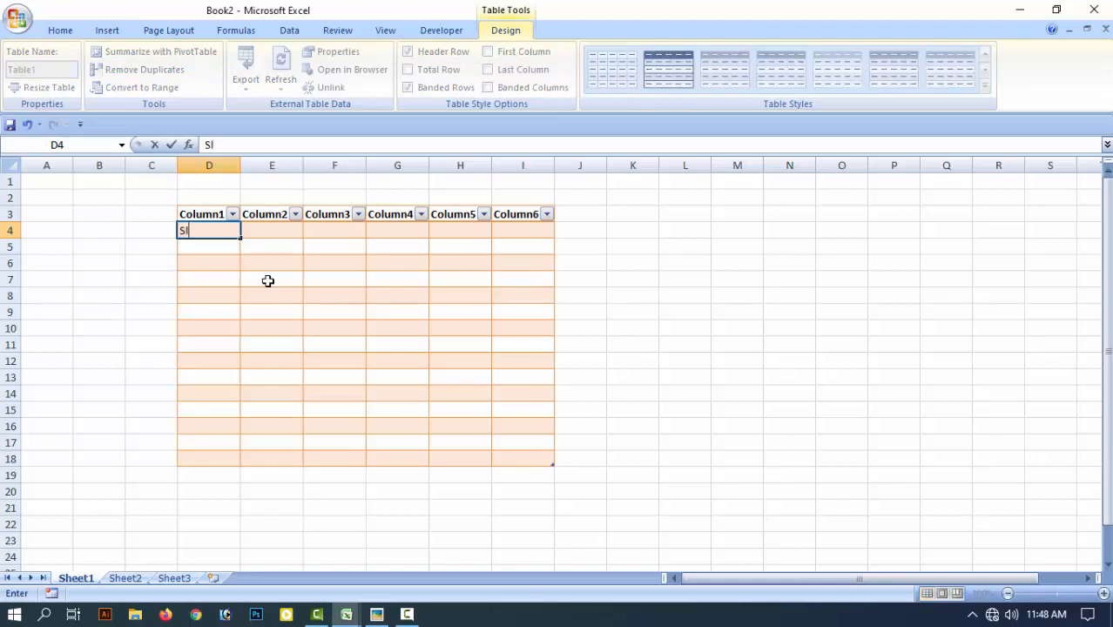
text( NH)
key(Tab)
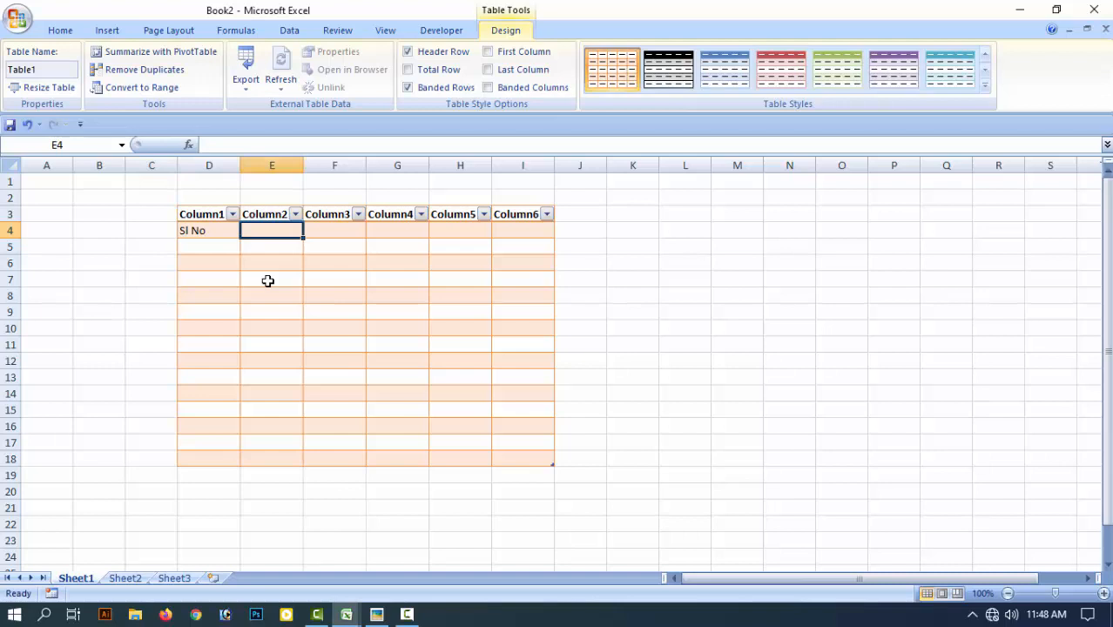
text(Name)
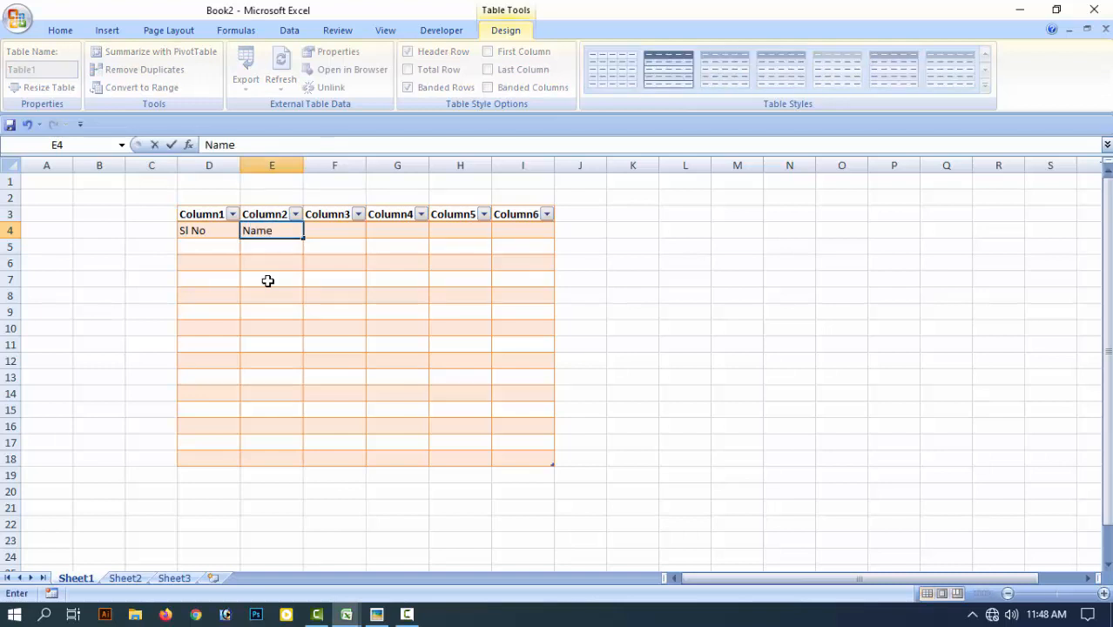
key(Tab)
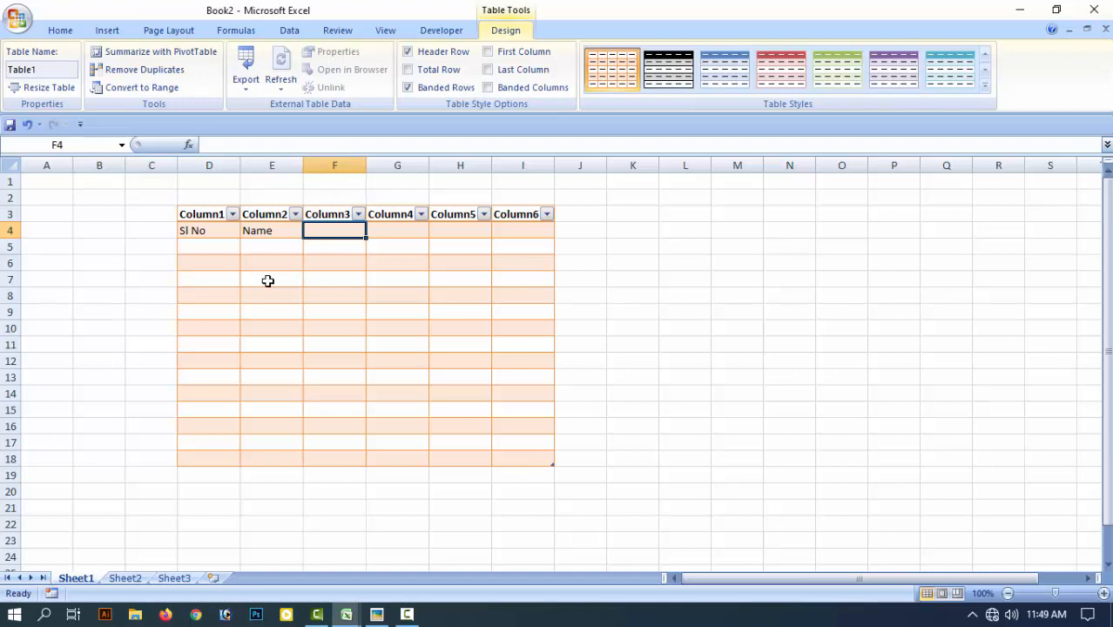
Enter "Father's Name" in F4 and "Address" in G4, and auto-fit the width of column F.
text(Father's Na)
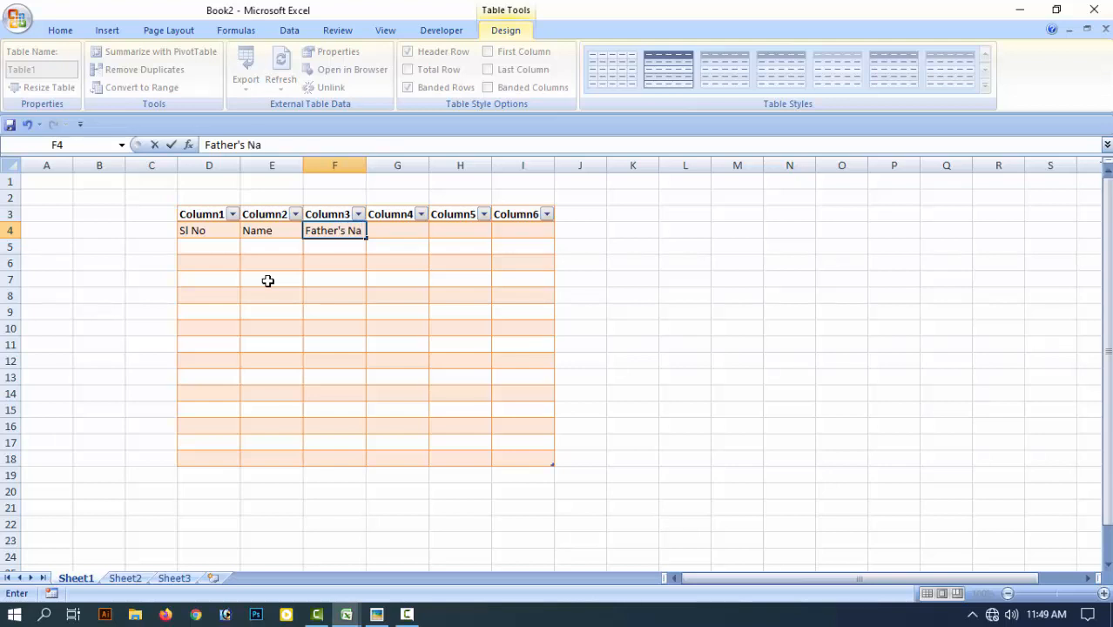
text(me)
key(Tab)
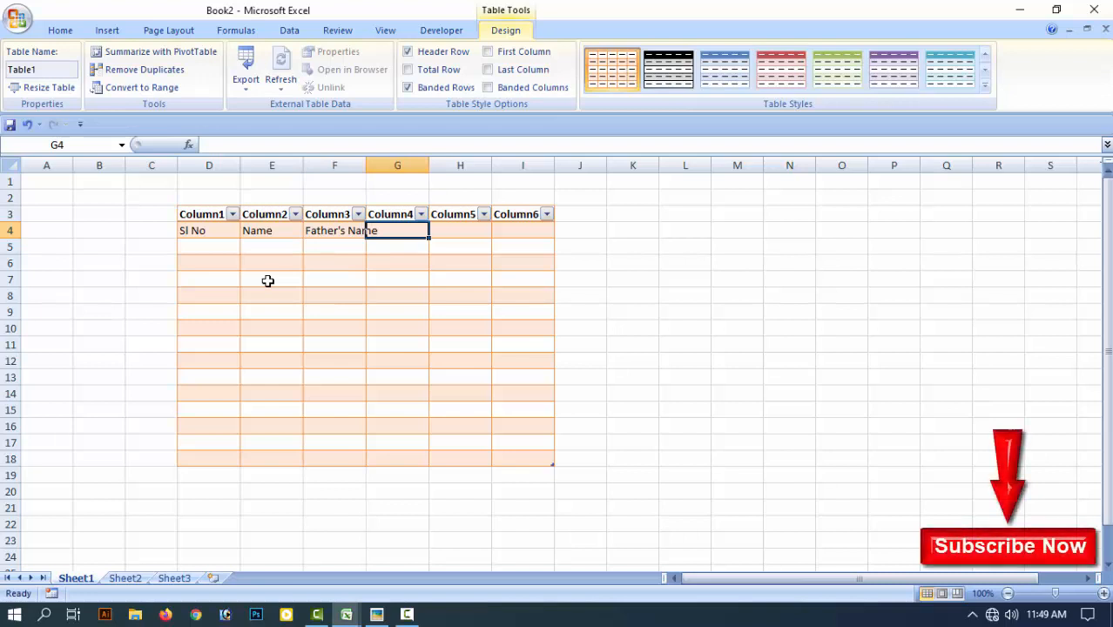
text(A)
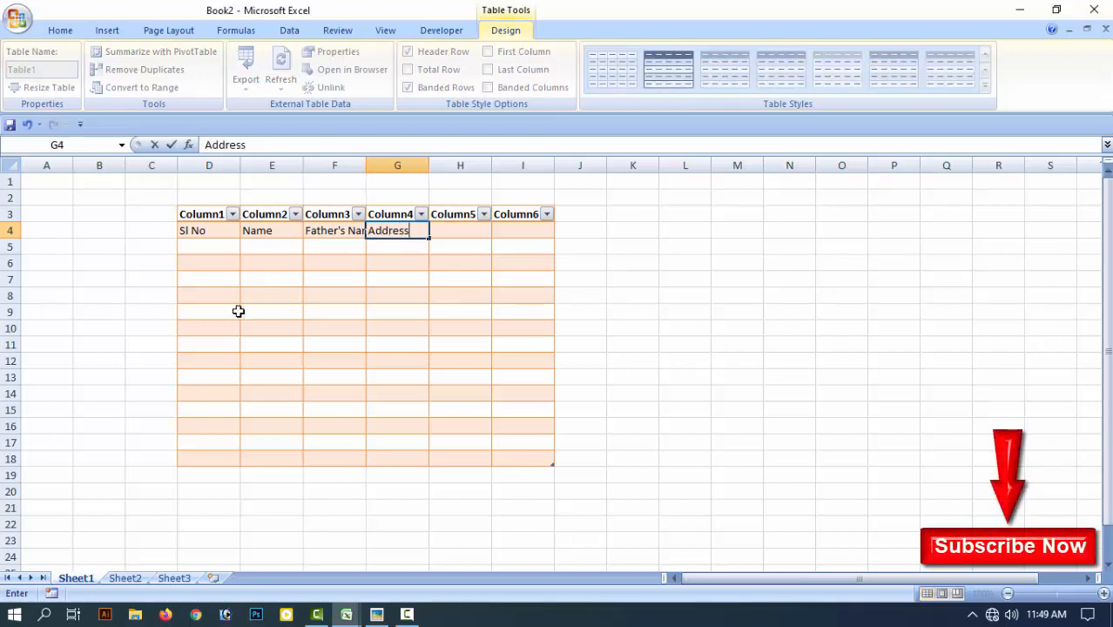
text(ddress)
click(359, 296)
double_click(366, 166)
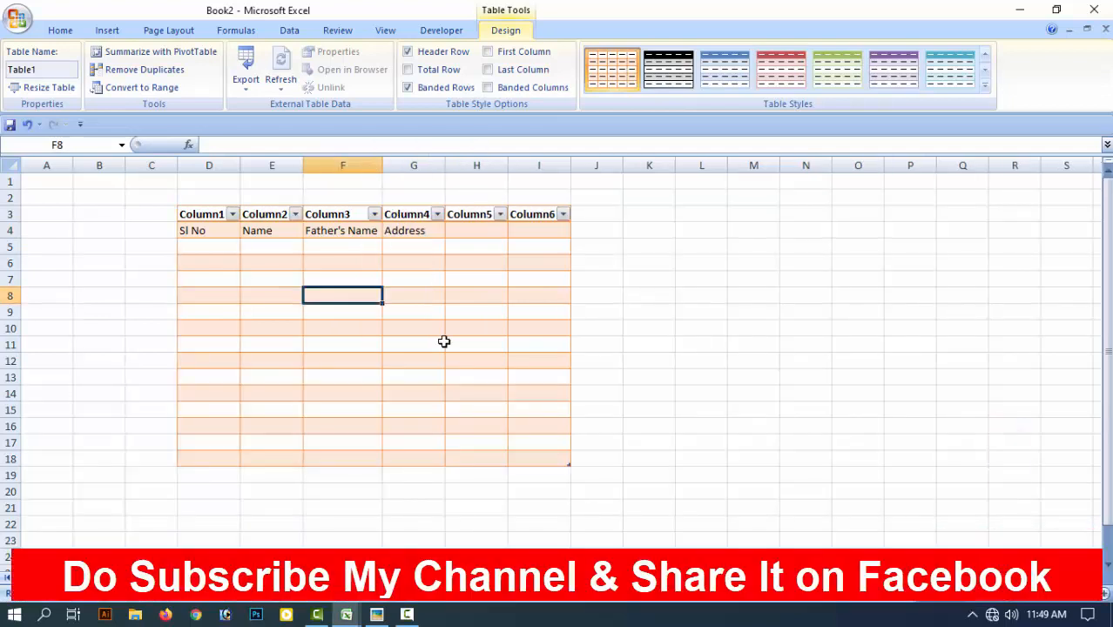
click(443, 342)
Select the table body D4:I18 and try the aqua and black medium table styles with banded rows.
drag(194, 230, 545, 456)
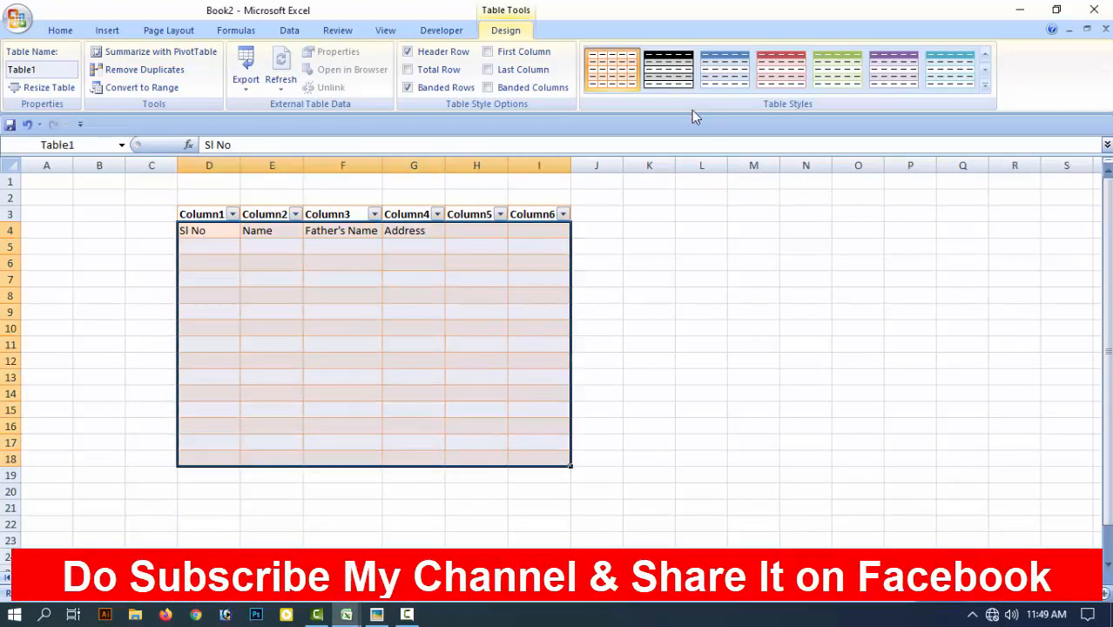
click(945, 78)
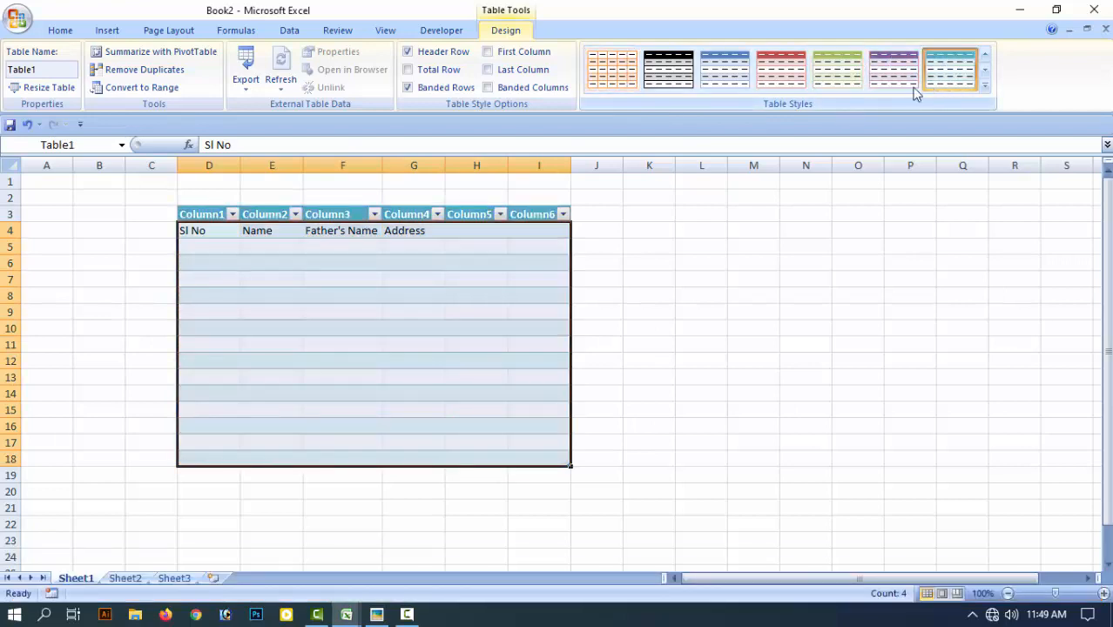
click(985, 85)
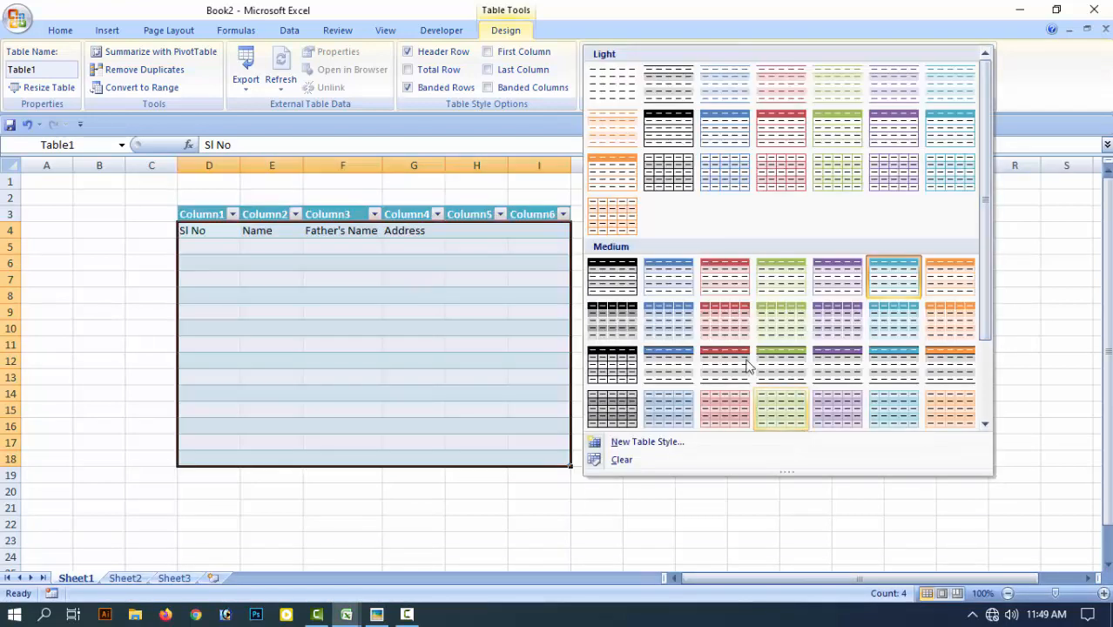
click(614, 366)
click(610, 377)
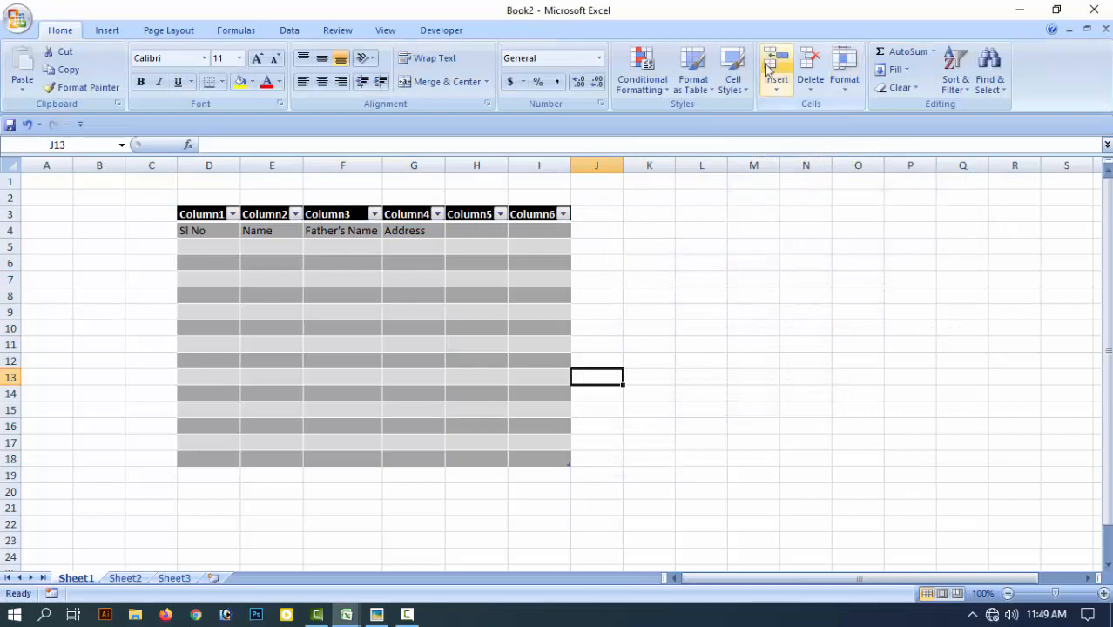
click(693, 77)
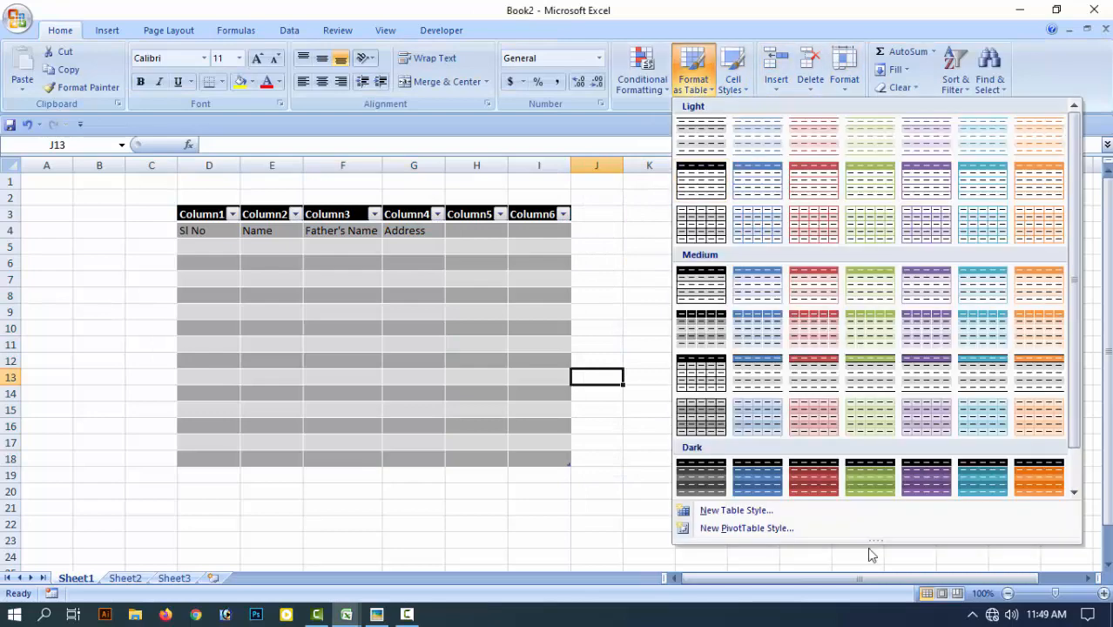
click(865, 492)
click(854, 296)
click(666, 349)
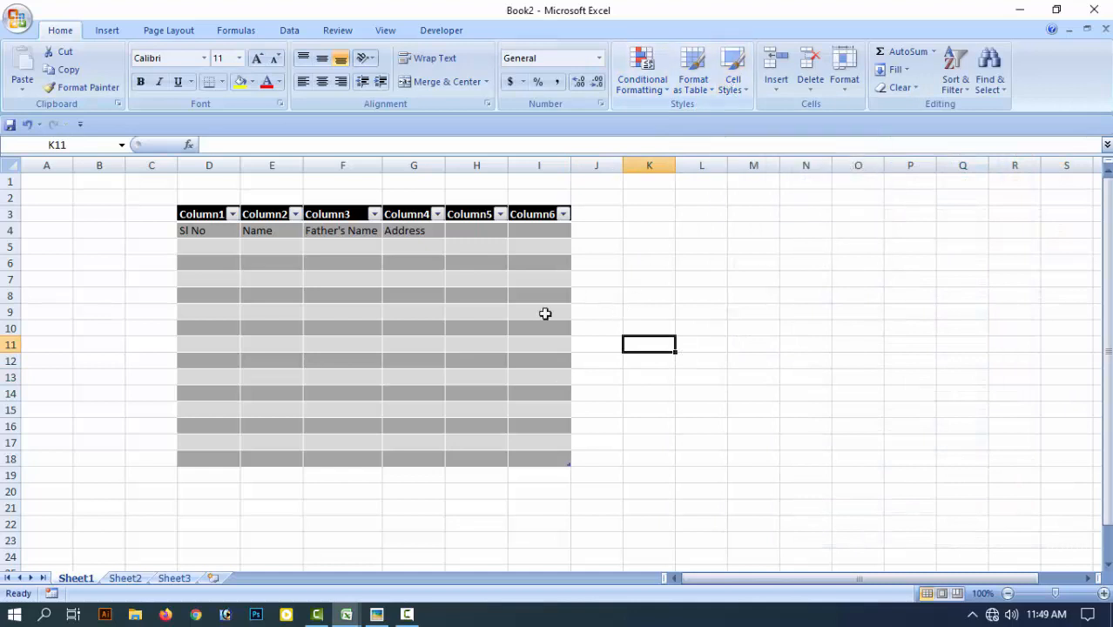
Select the range D3:I19 and apply the orange medium table style with a solid header and banded rows.
click(190, 215)
drag(197, 212, 557, 476)
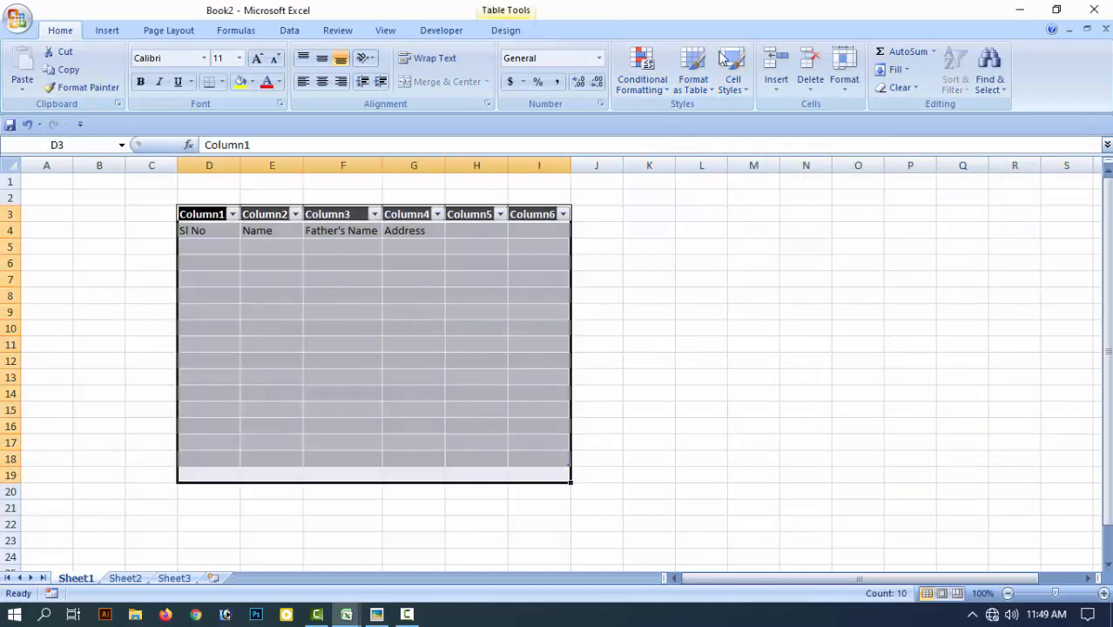
click(701, 78)
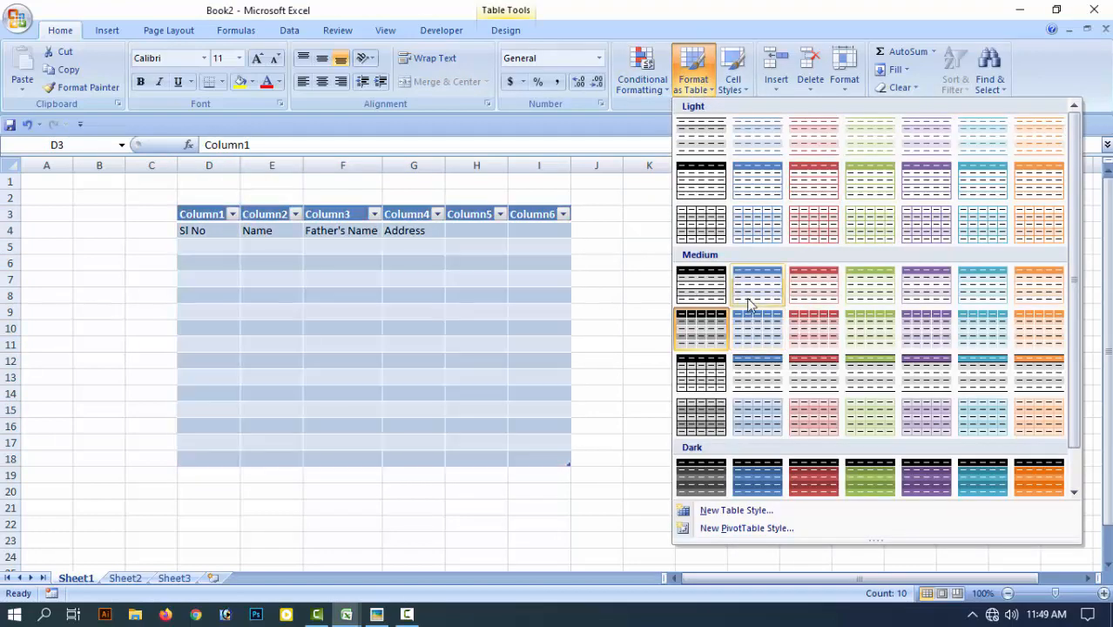
click(1055, 289)
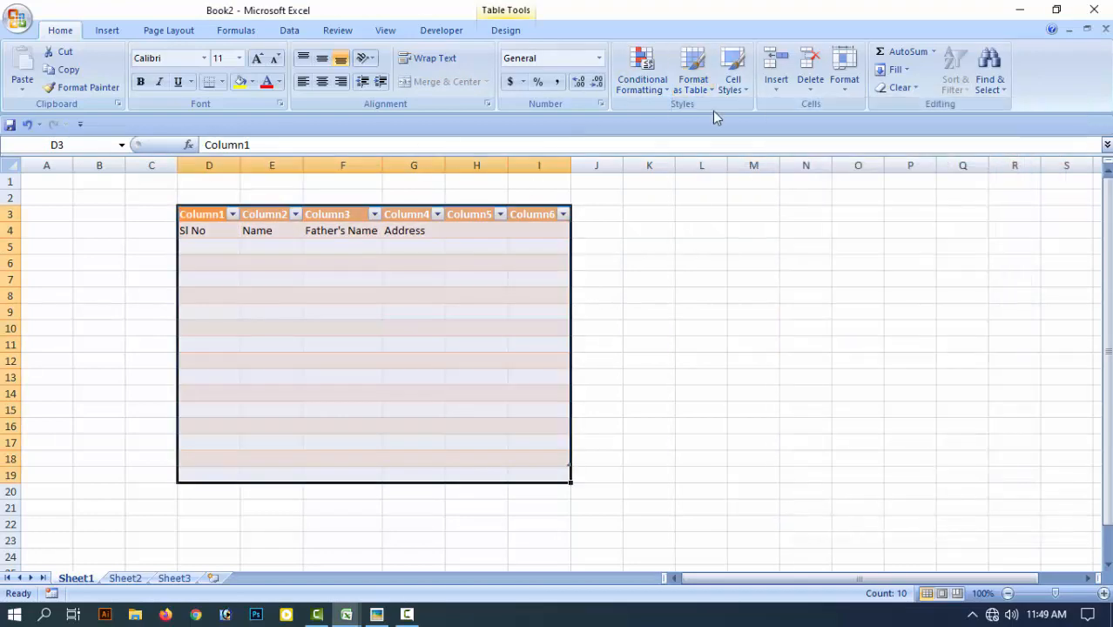
Review the built-in cell styles available for the selected table range.
click(734, 72)
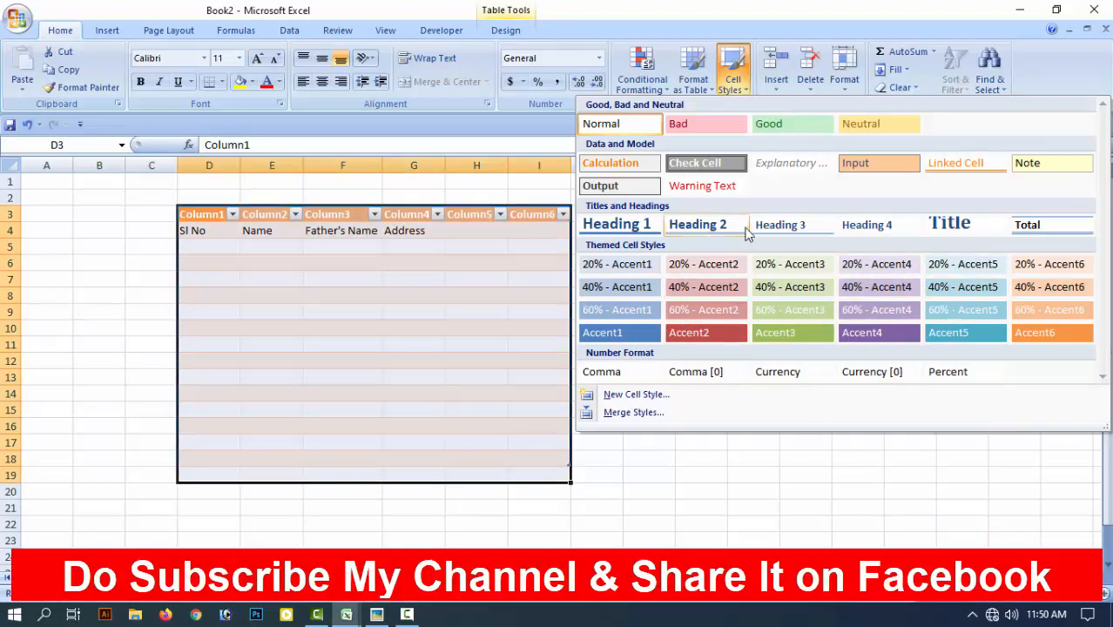
click(645, 545)
click(97, 358)
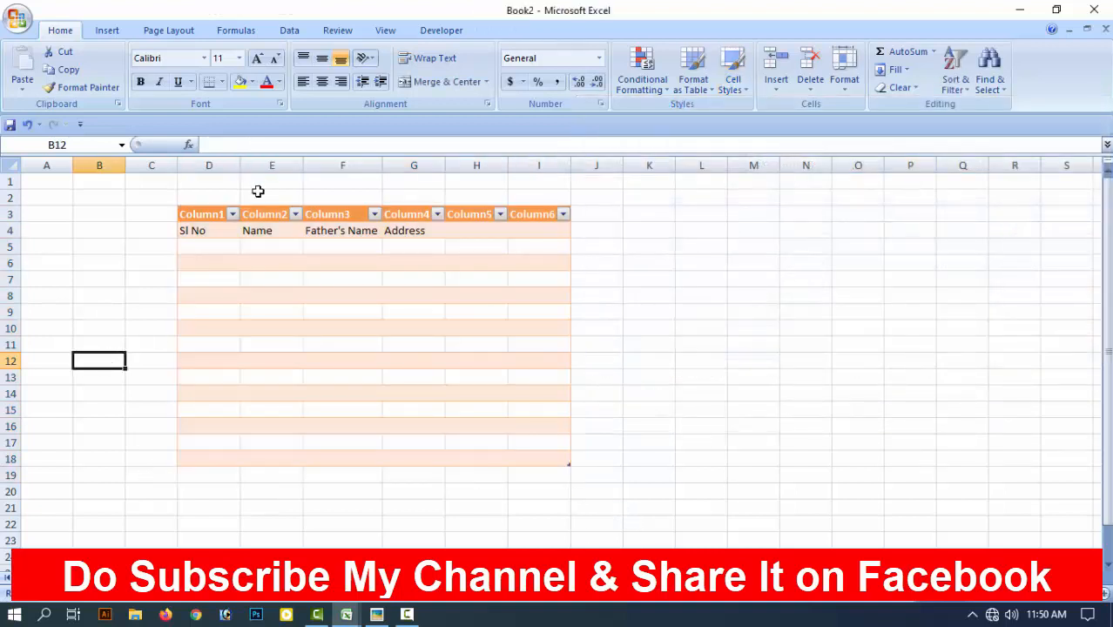
click(259, 167)
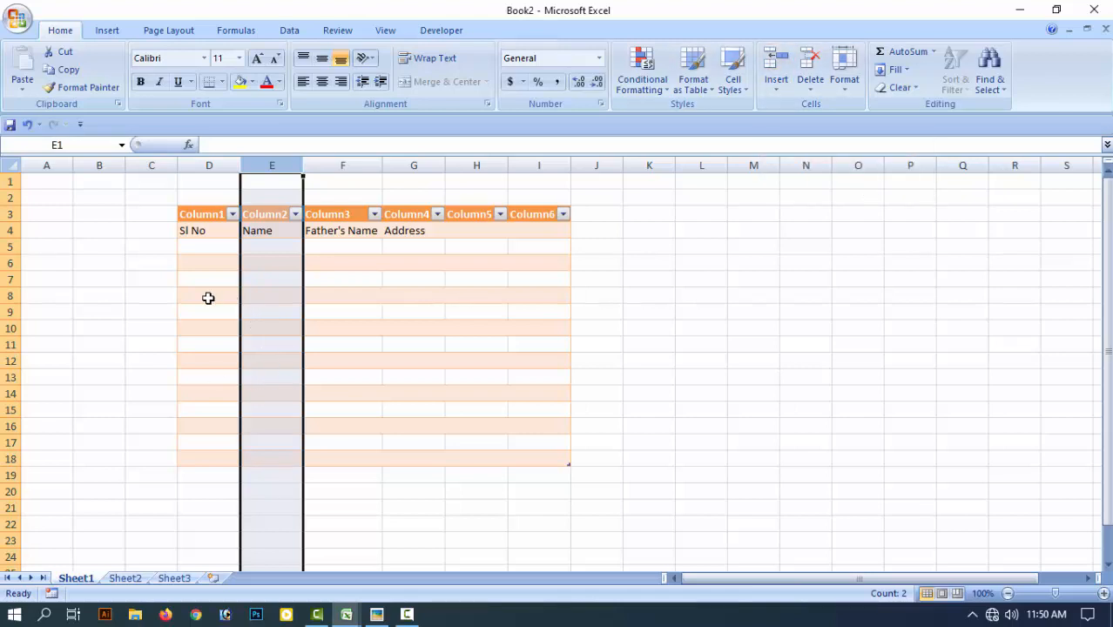
click(339, 199)
click(199, 217)
click(277, 216)
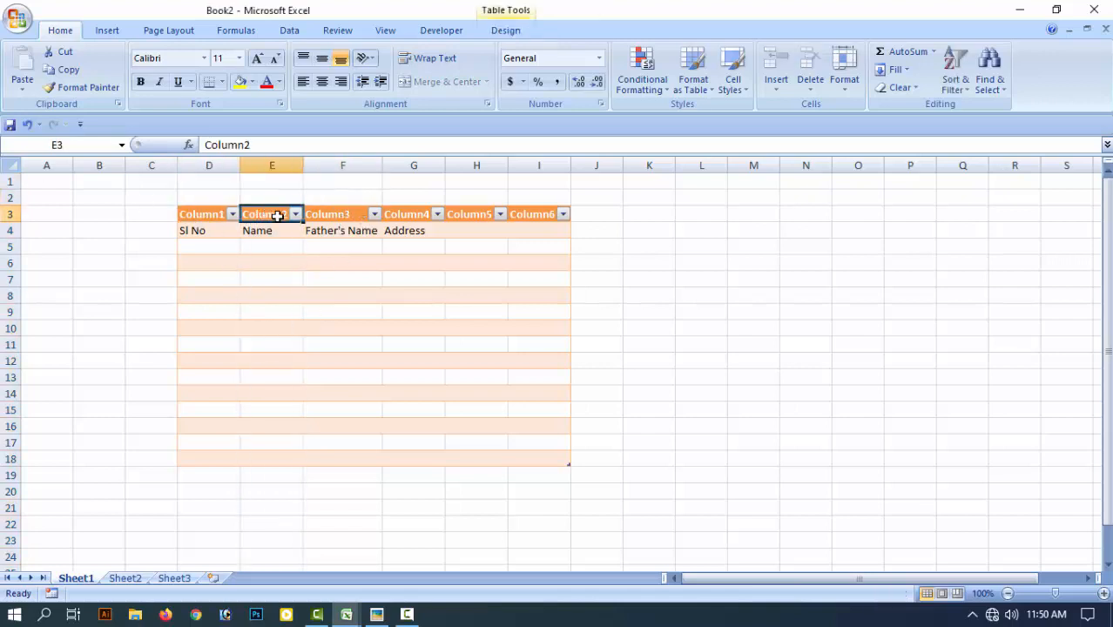
click(349, 225)
click(277, 218)
click(361, 215)
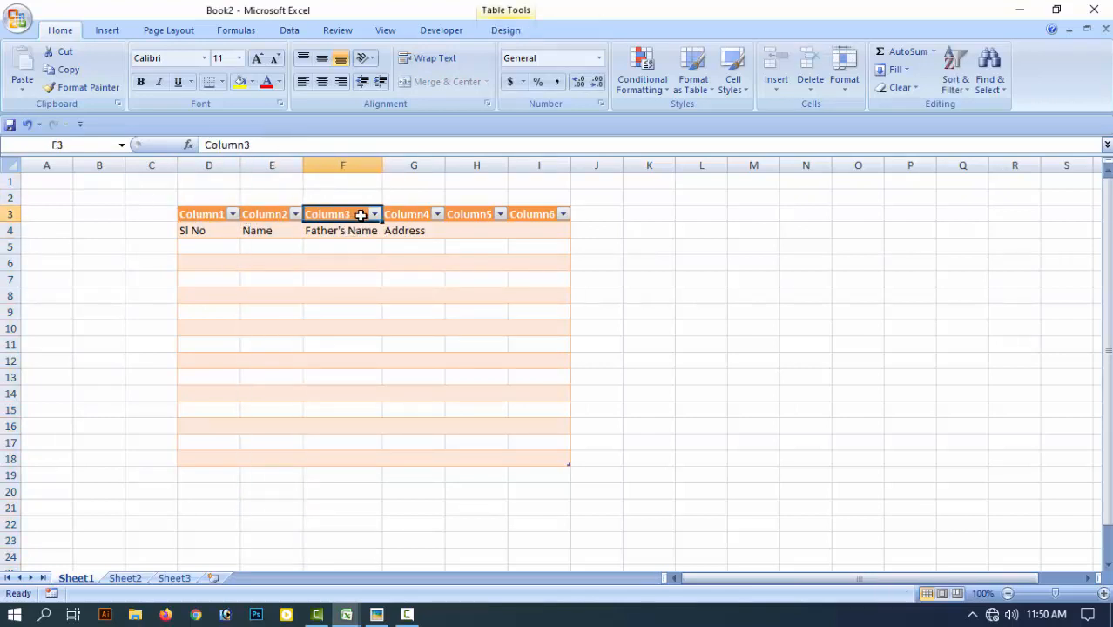
click(288, 164)
click(256, 216)
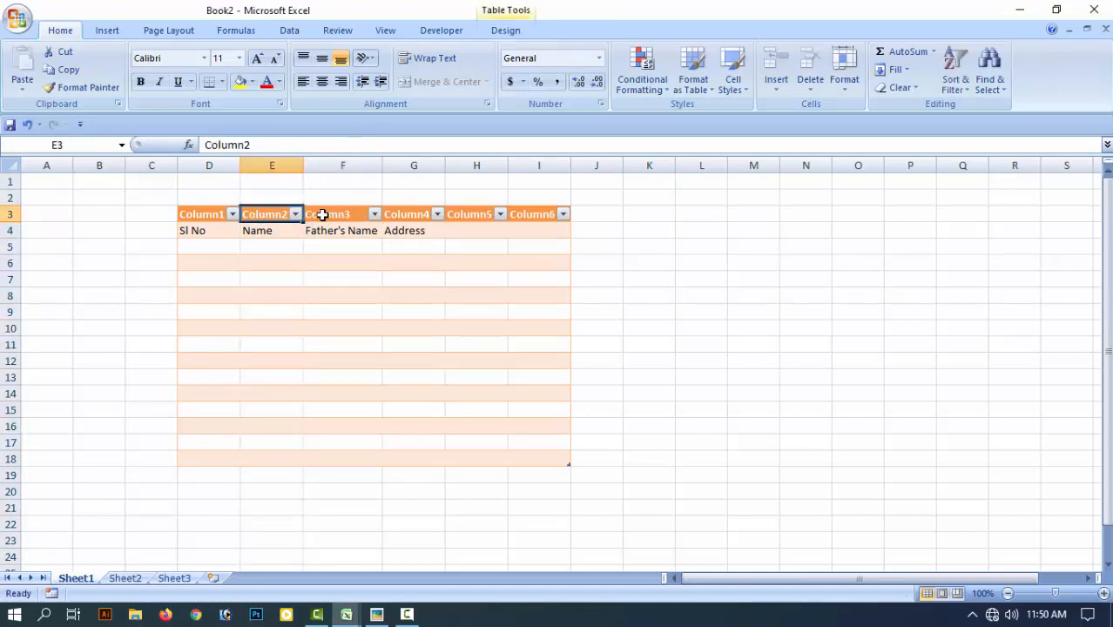
click(327, 219)
click(273, 211)
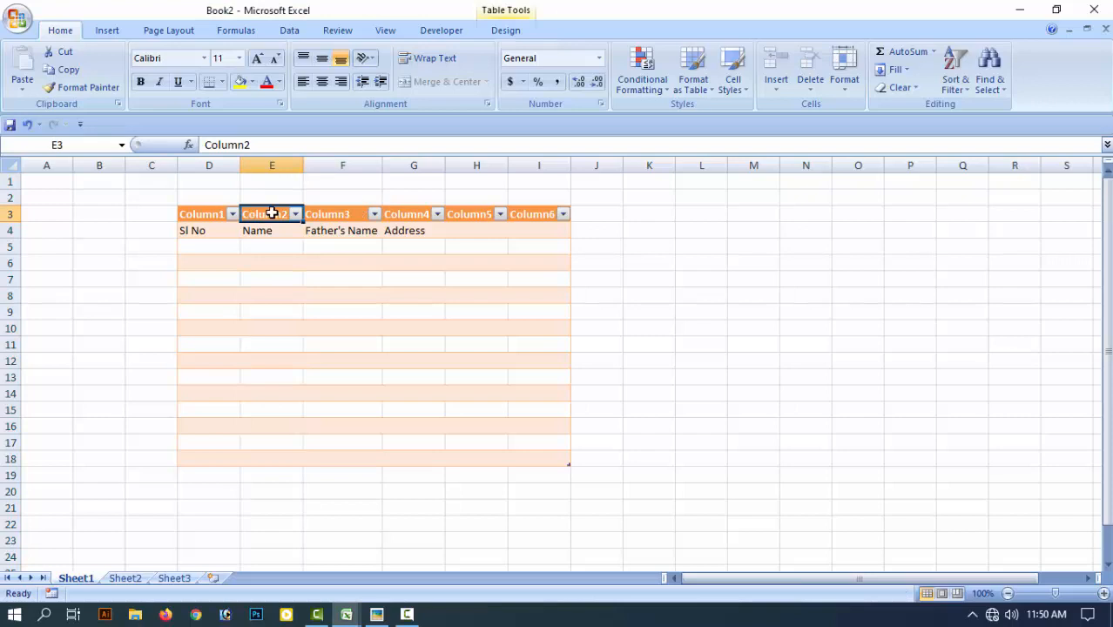
Insert a sheet column before the Name column and check the shifted table headers.
click(277, 164)
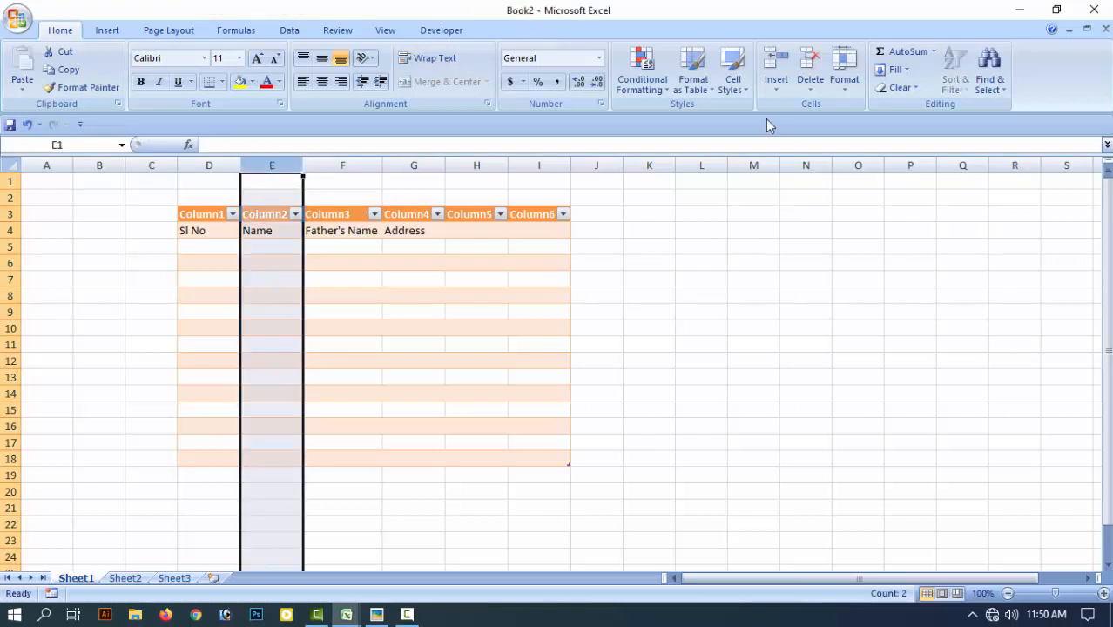
click(779, 87)
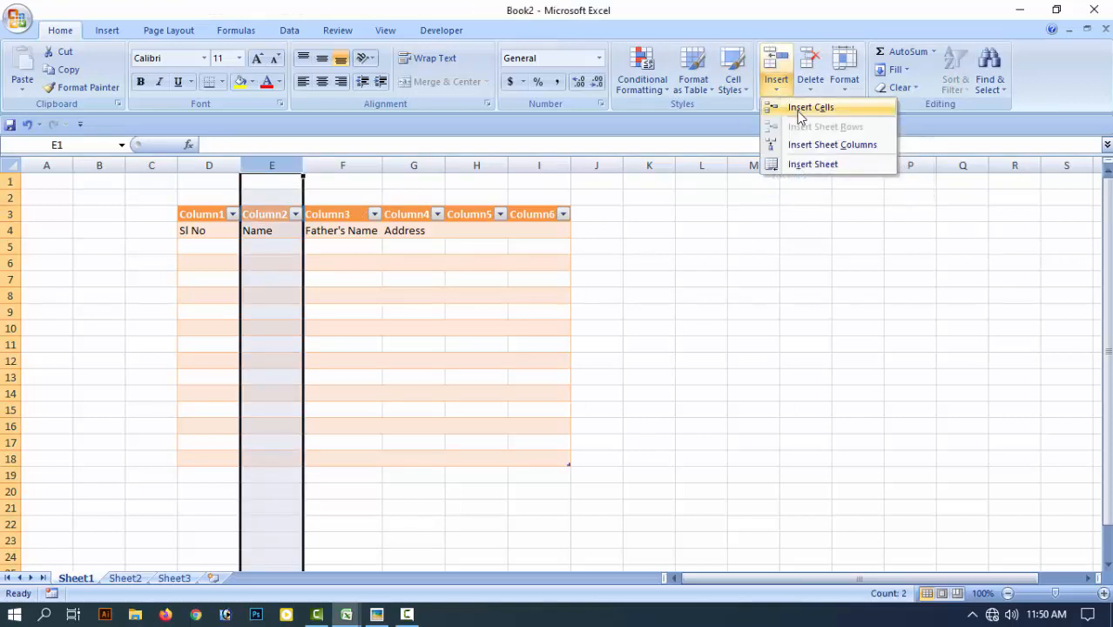
click(851, 151)
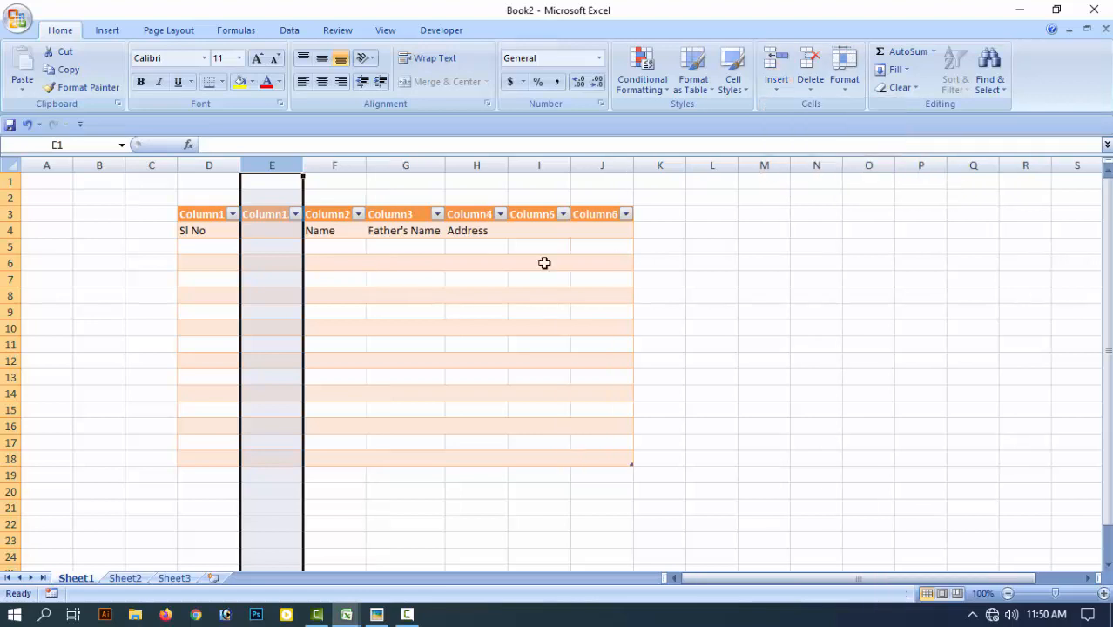
click(362, 260)
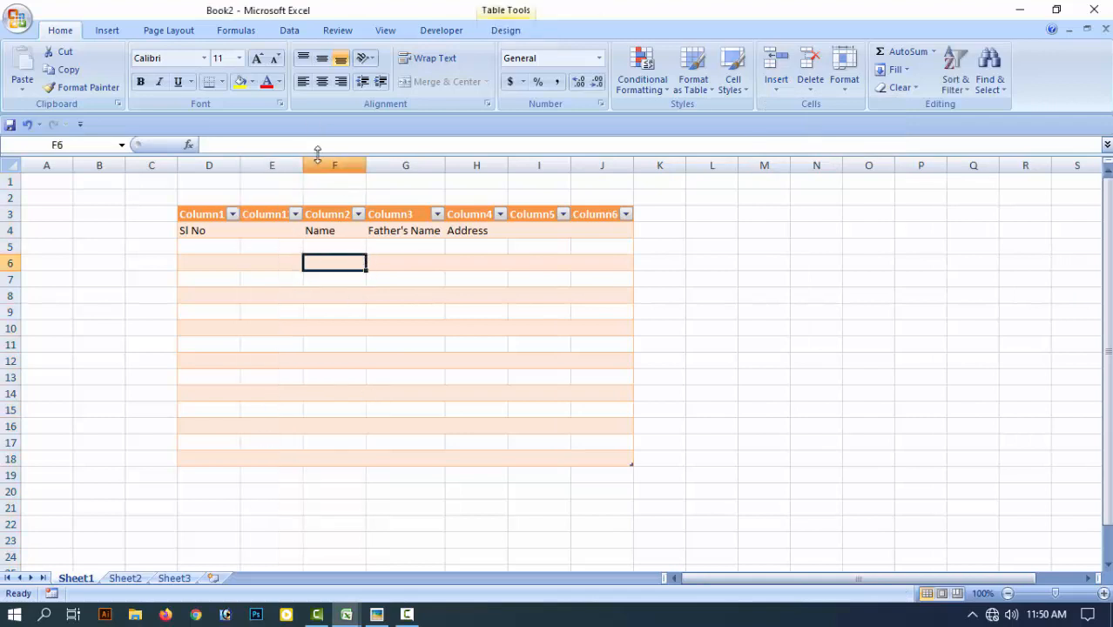
click(213, 218)
click(277, 217)
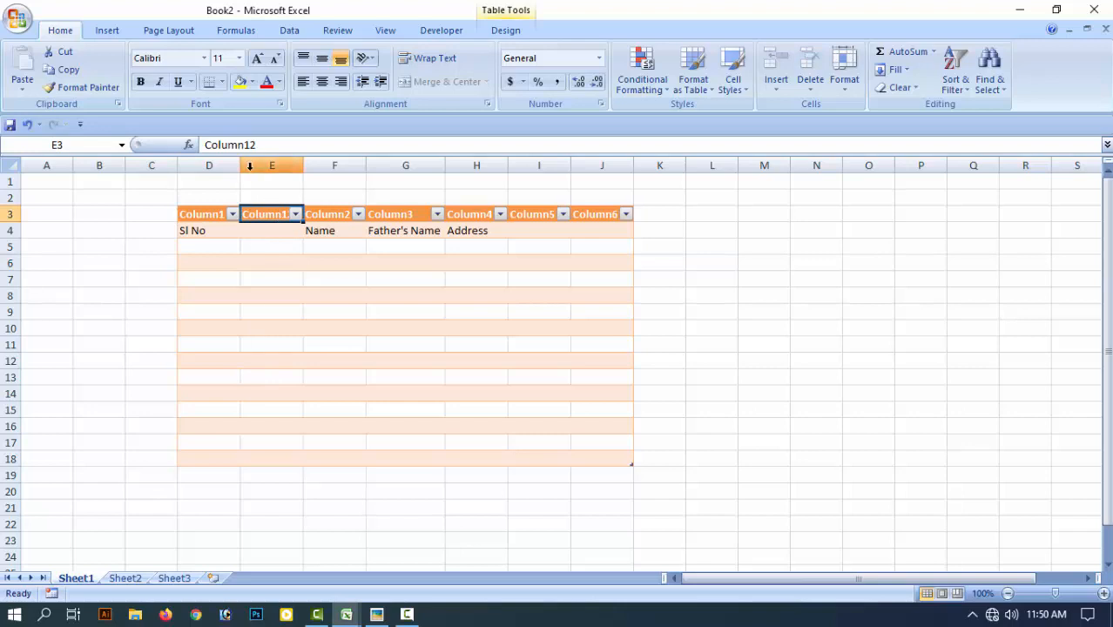
click(404, 165)
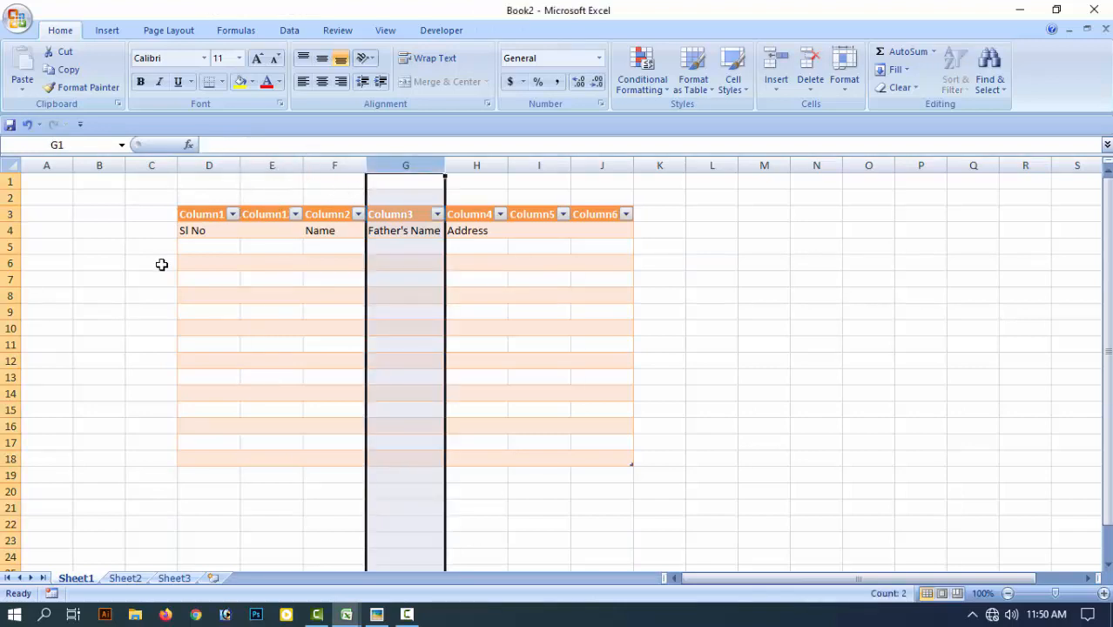
Enter the numbers 1, 2 and 3 down cells B6 to B8.
click(98, 266)
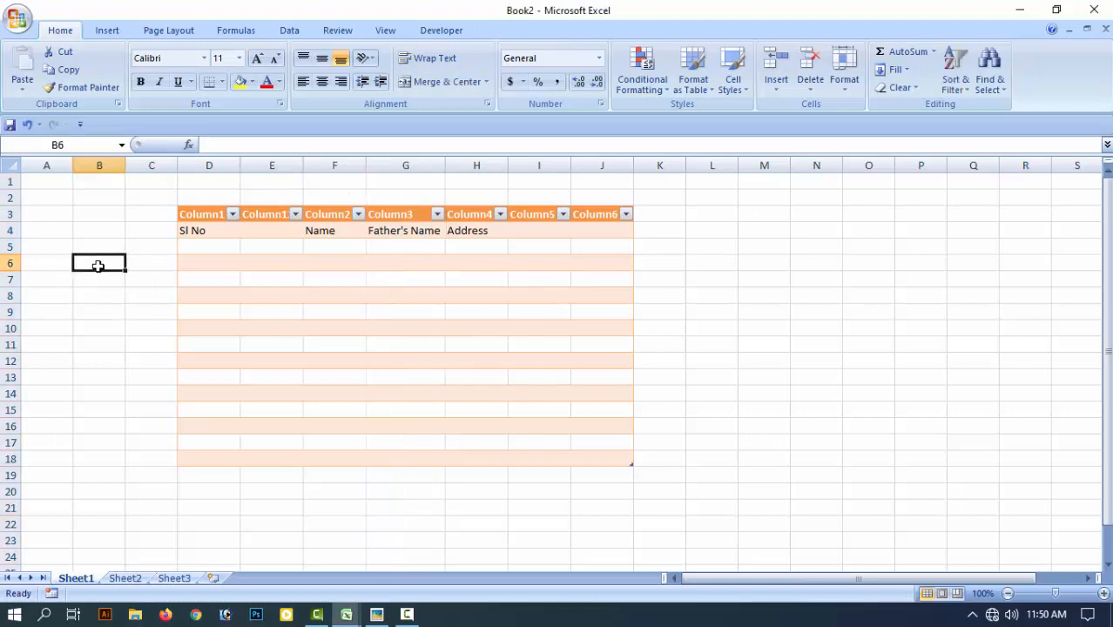
text(1)
key(Return)
text(2)
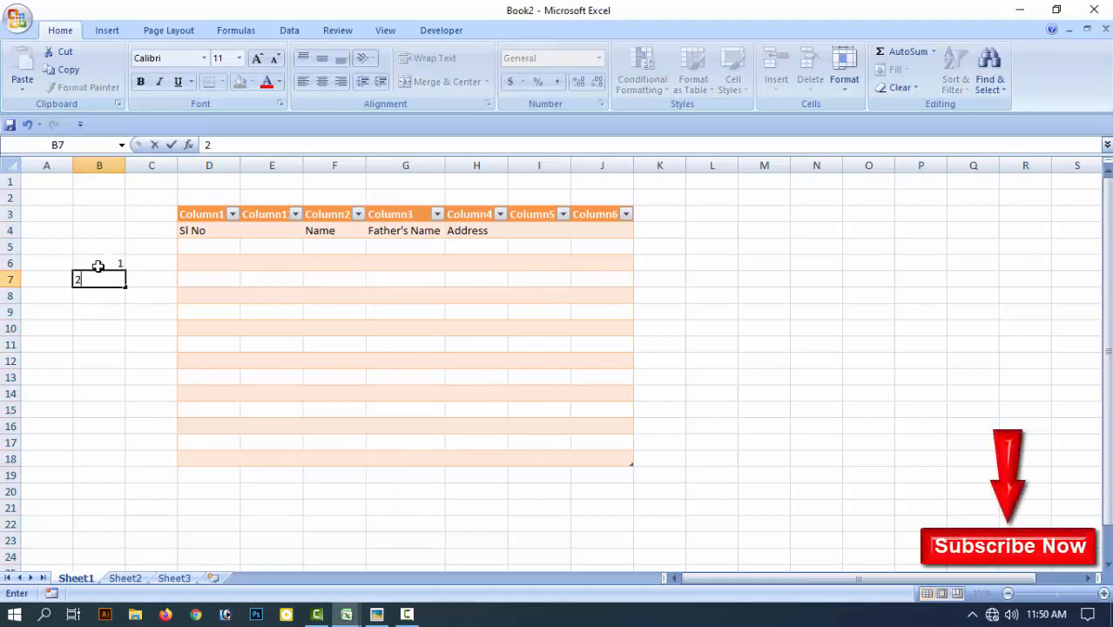
key(Return)
text(3)
key(Return)
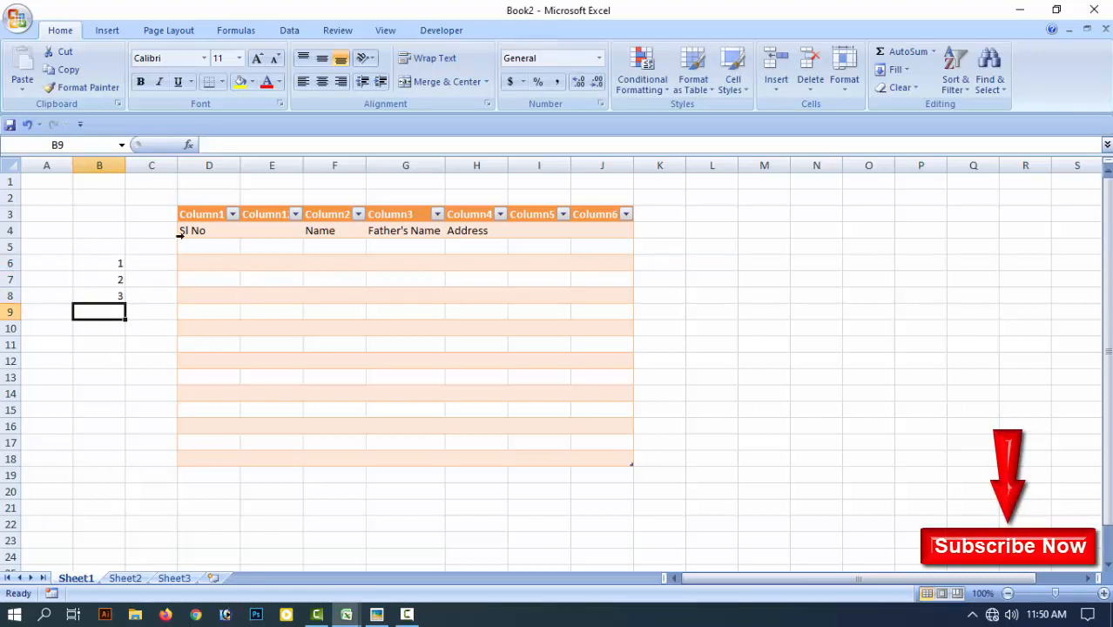
Enter 0 in cell A6 and 2 in cell C6.
click(49, 265)
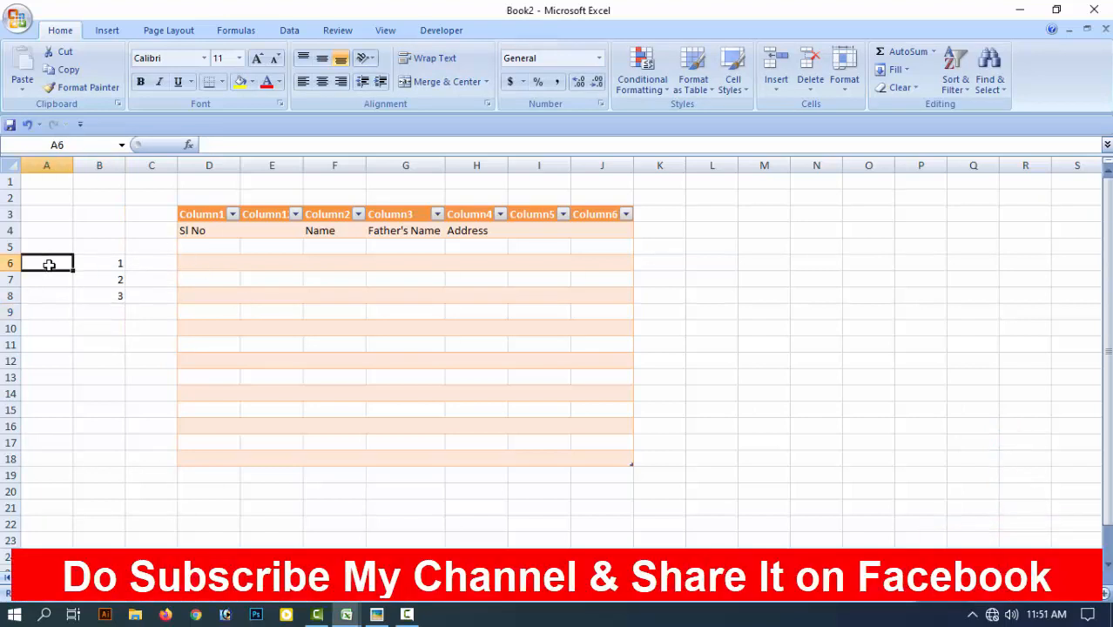
text(0)
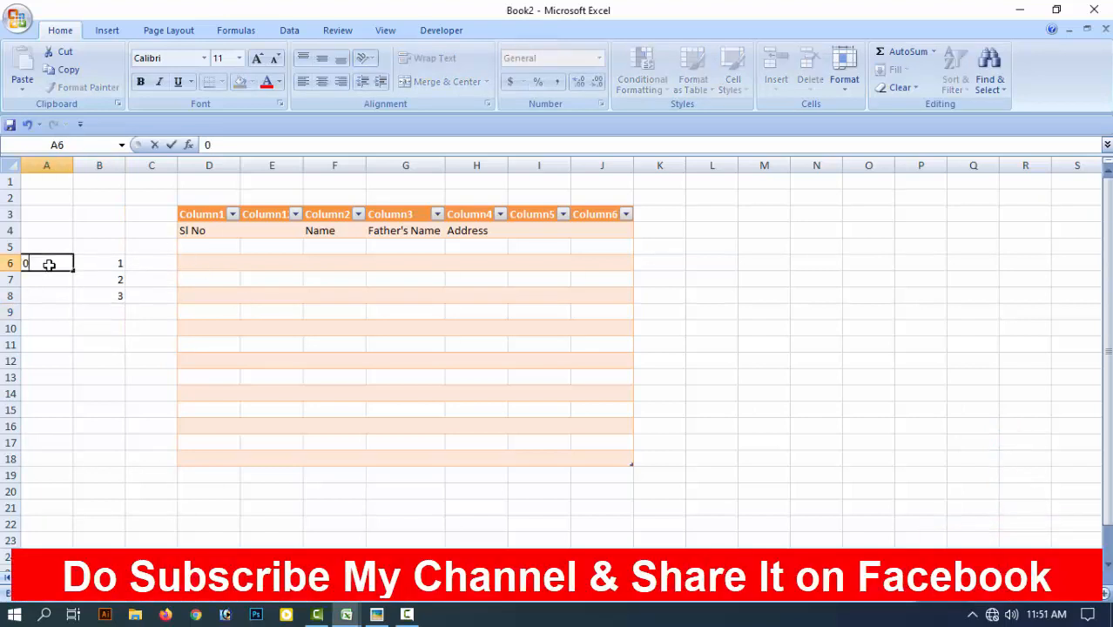
click(163, 264)
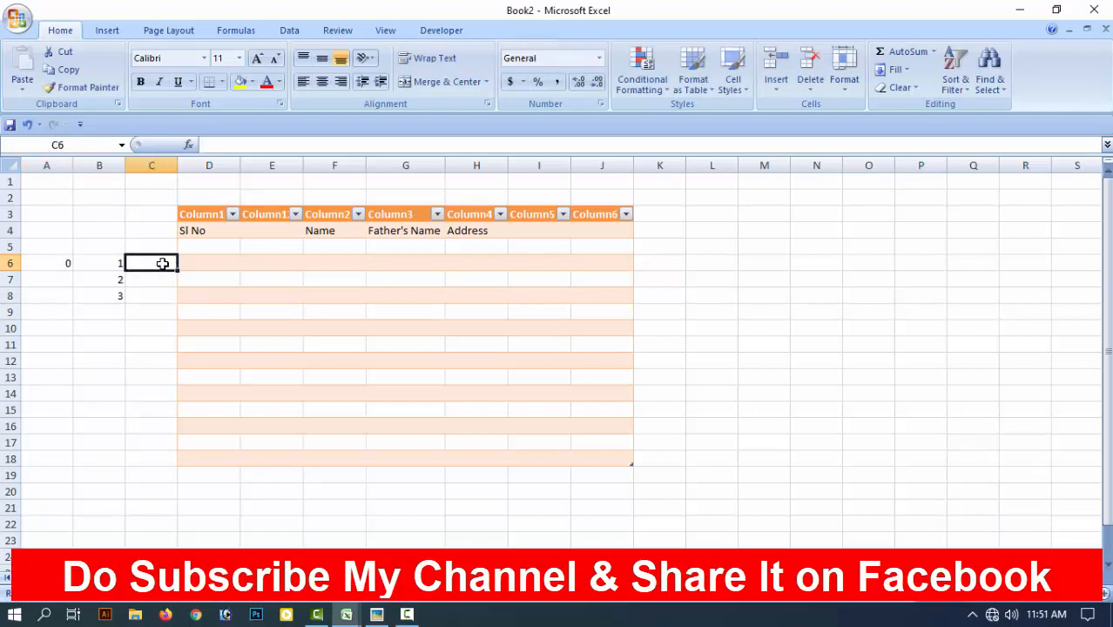
text(2)
click(123, 312)
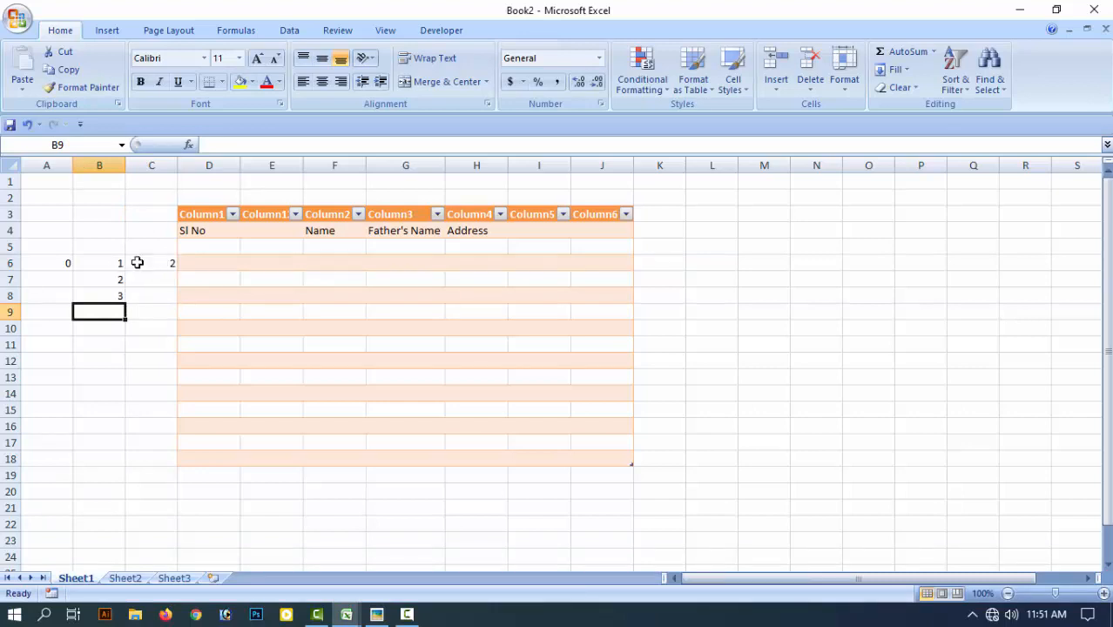
Insert a blank sheet column at column C, between the values 1 and 2 in row 6.
click(152, 166)
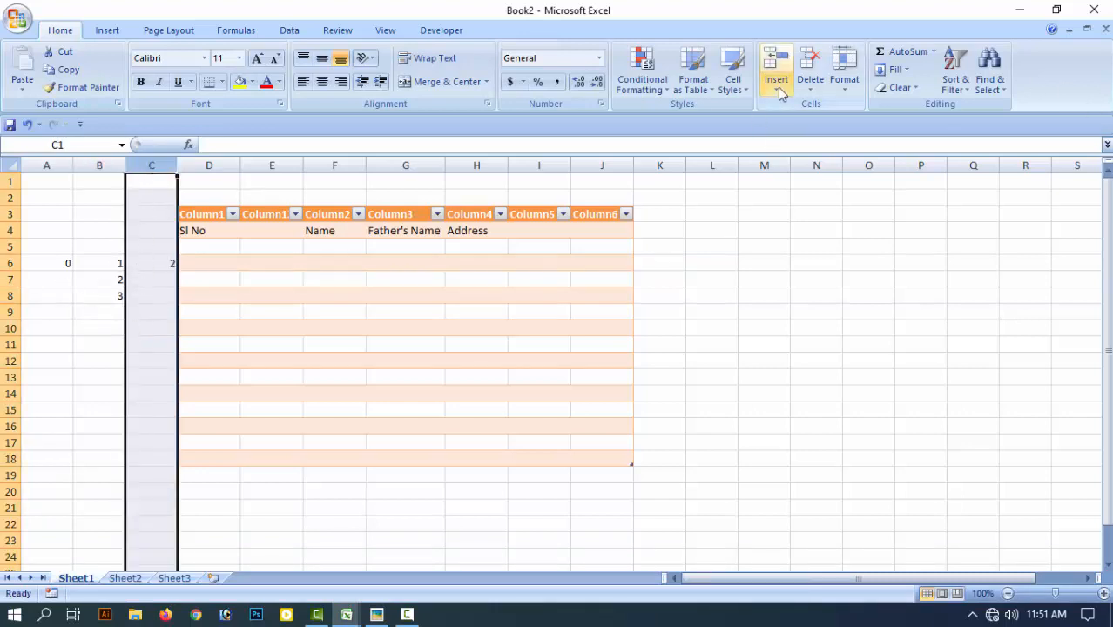
click(171, 290)
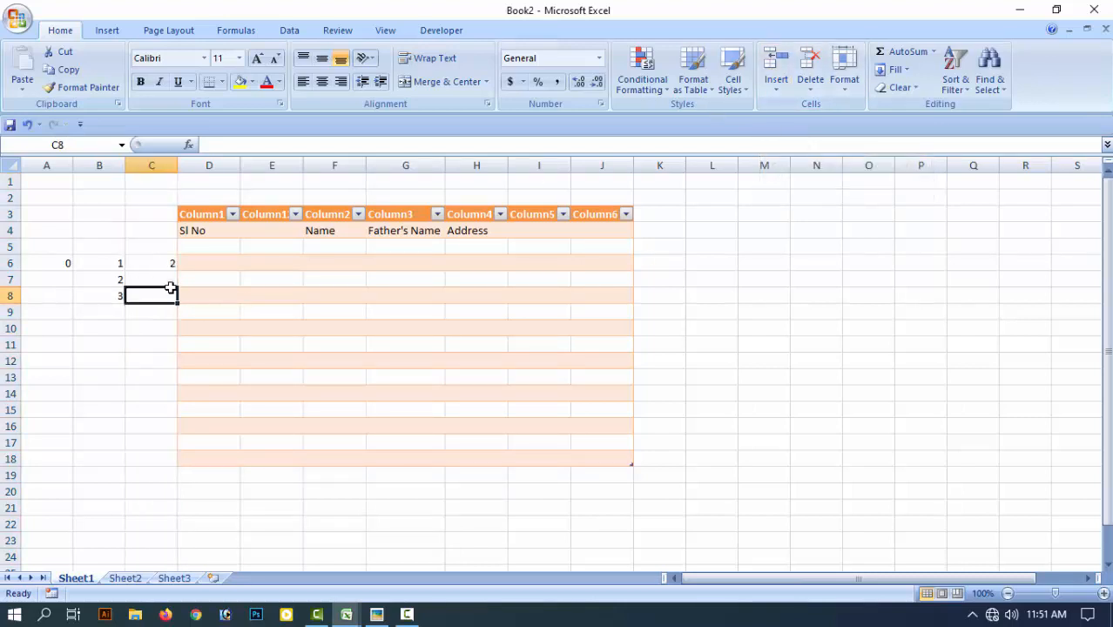
click(152, 167)
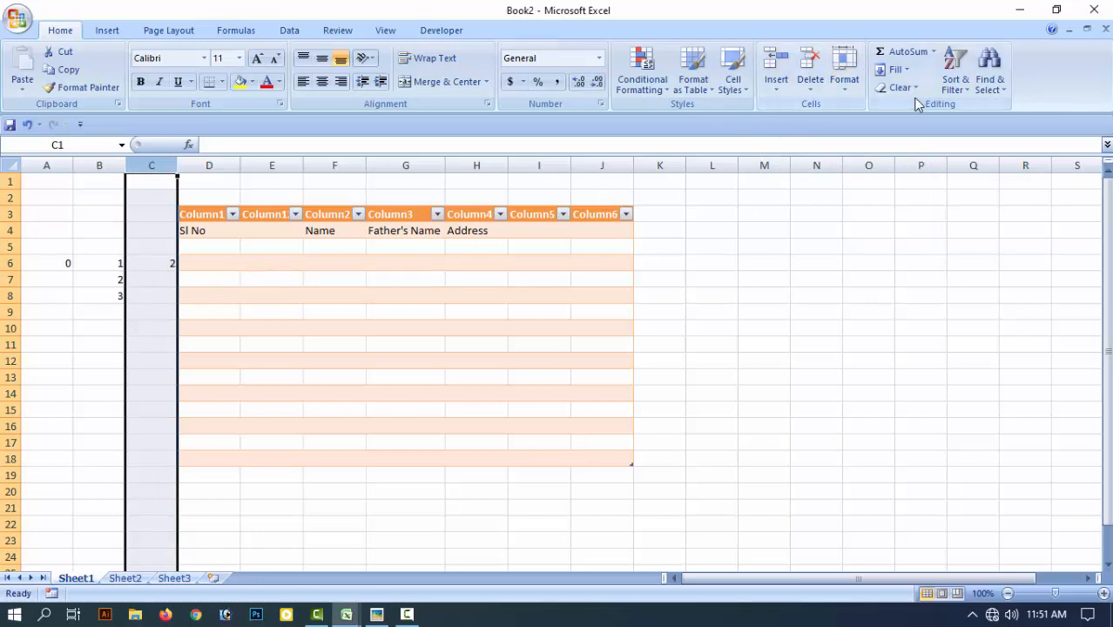
click(777, 83)
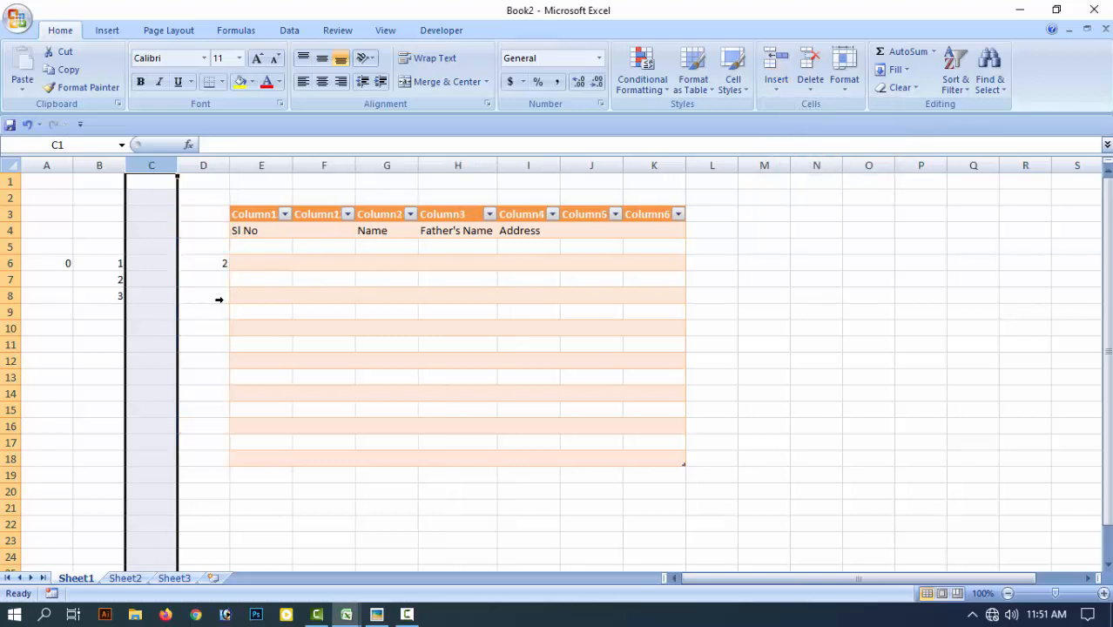
click(219, 299)
click(148, 263)
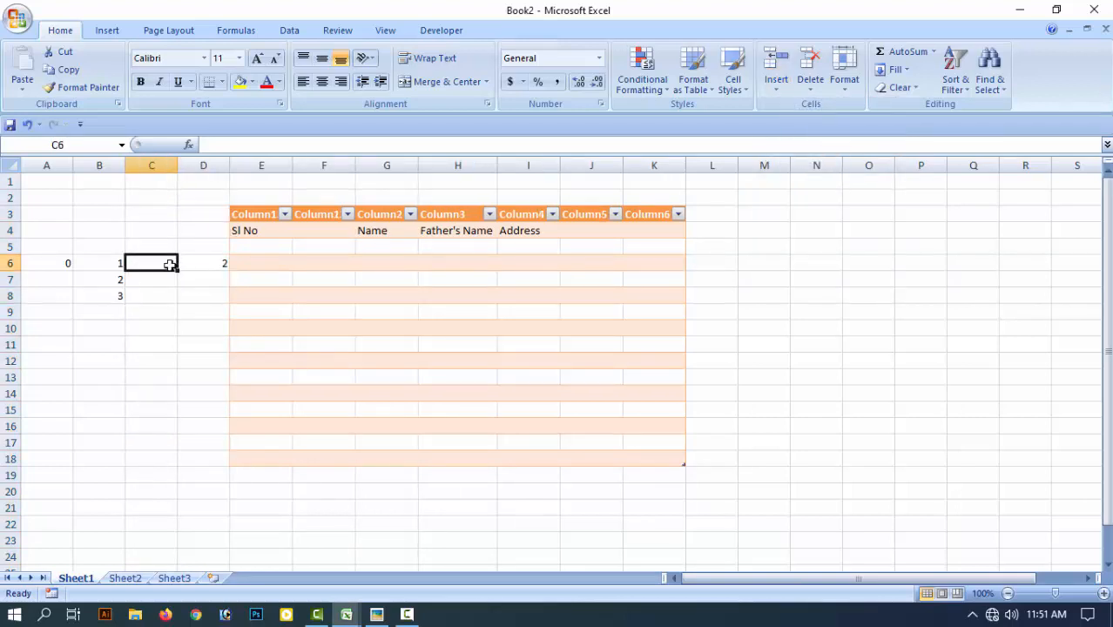
Insert a blank sheet row at row 7, between the values 1 and 2 in column B.
click(15, 279)
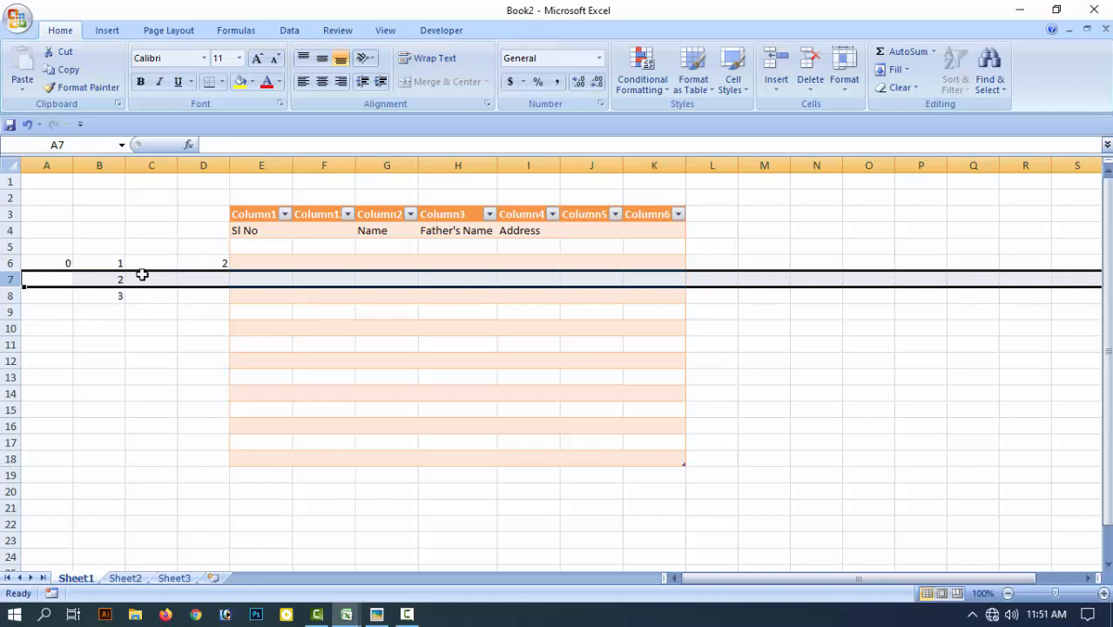
click(779, 91)
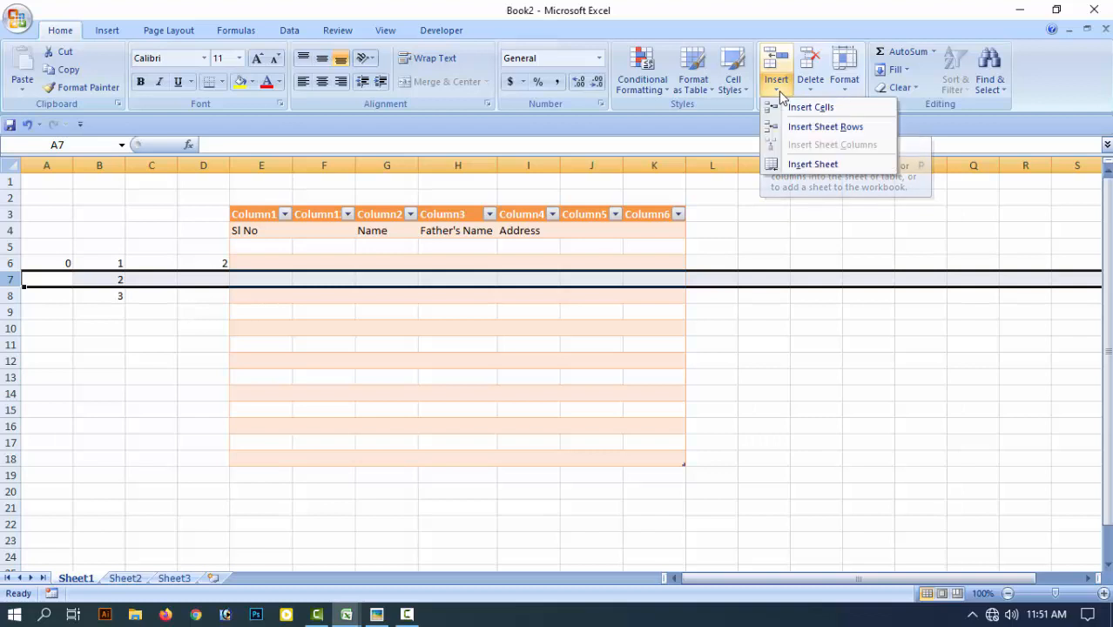
click(859, 129)
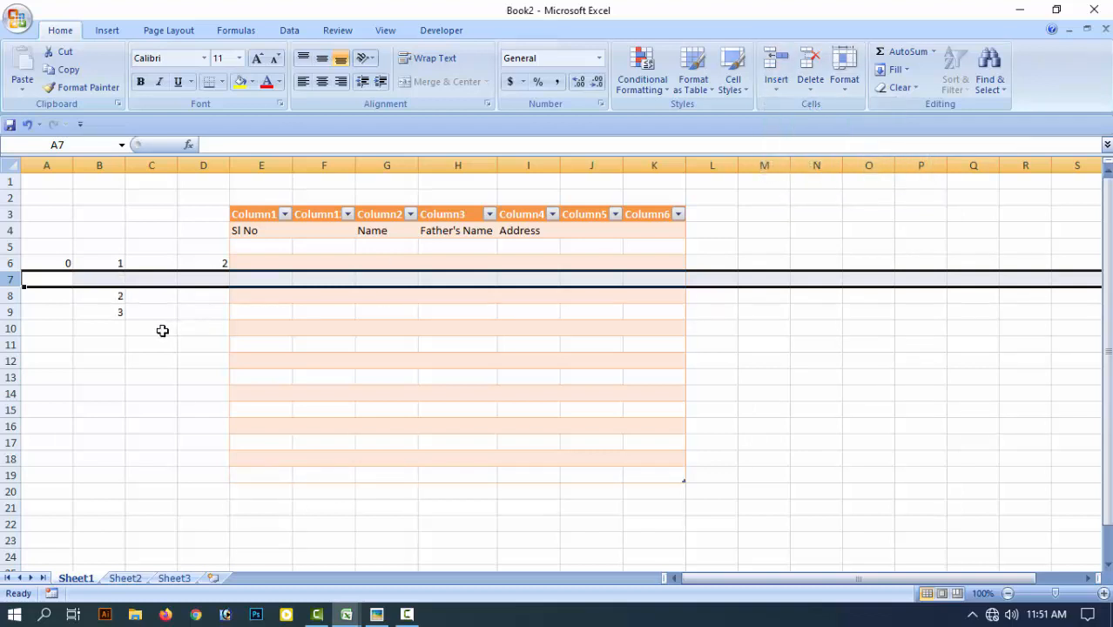
Insert a single cell at C8 with the option to shift cells down.
click(152, 297)
click(775, 80)
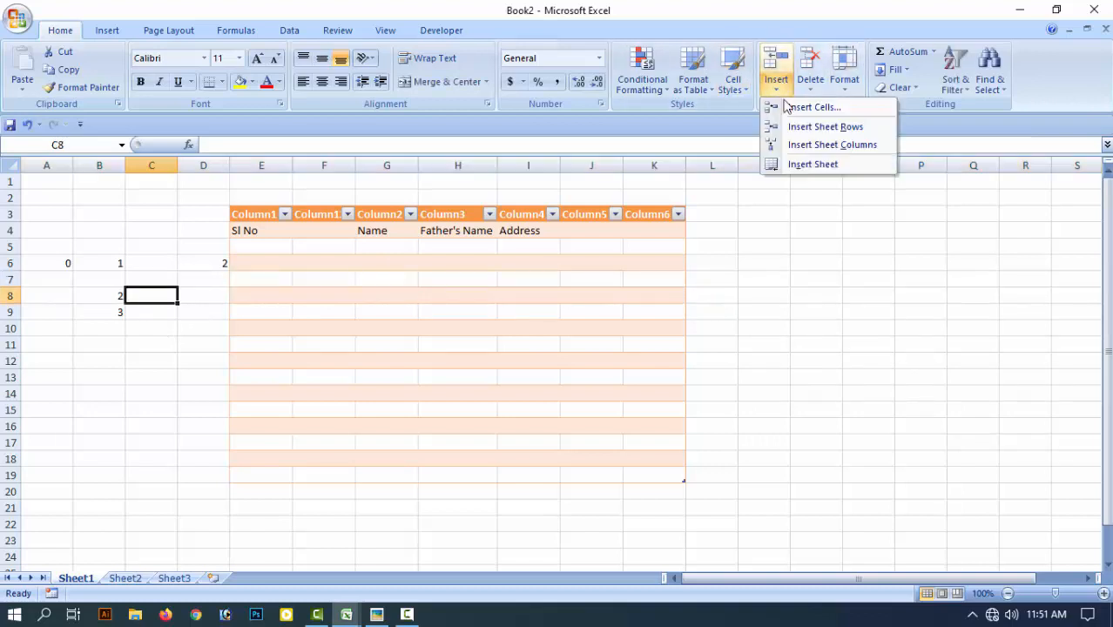
click(813, 107)
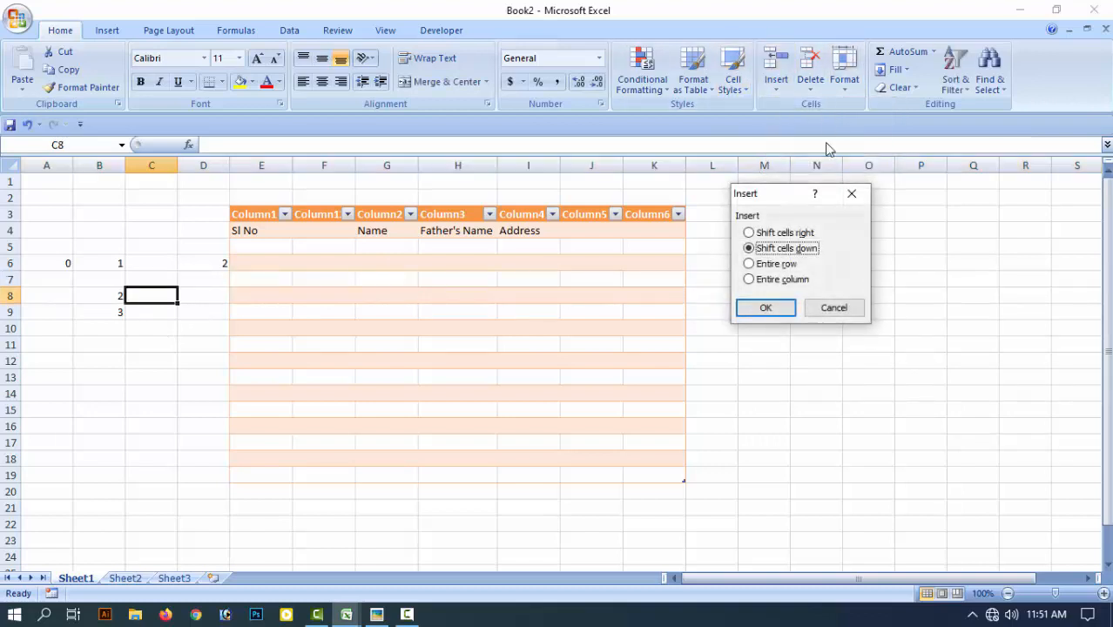
click(765, 307)
Insert a new worksheet before Sheet1 and go back to Sheet1.
click(778, 84)
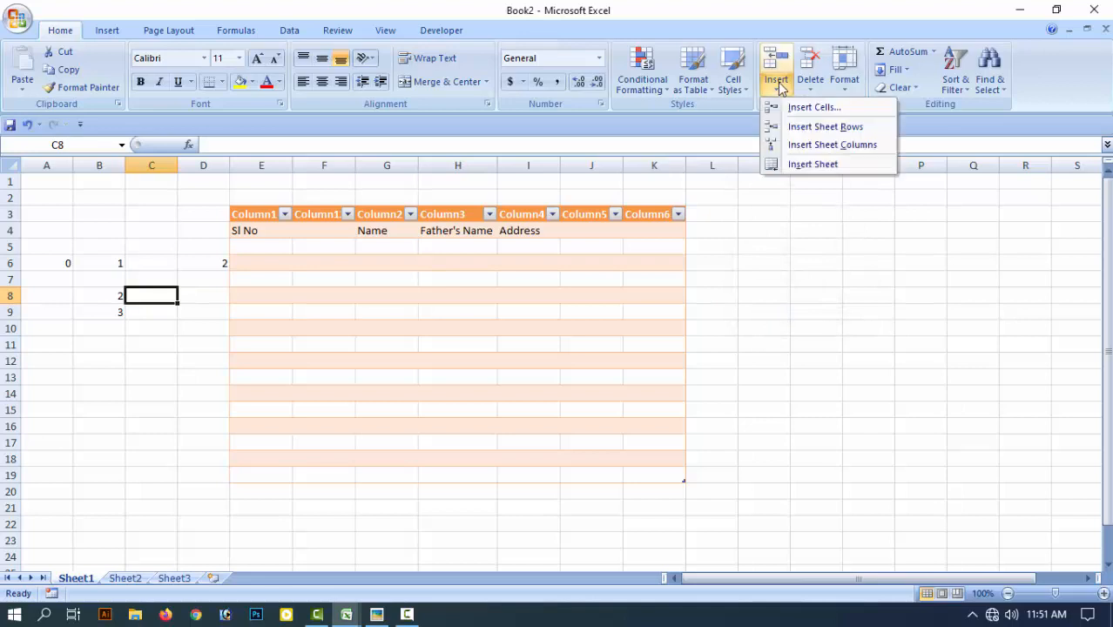
click(815, 165)
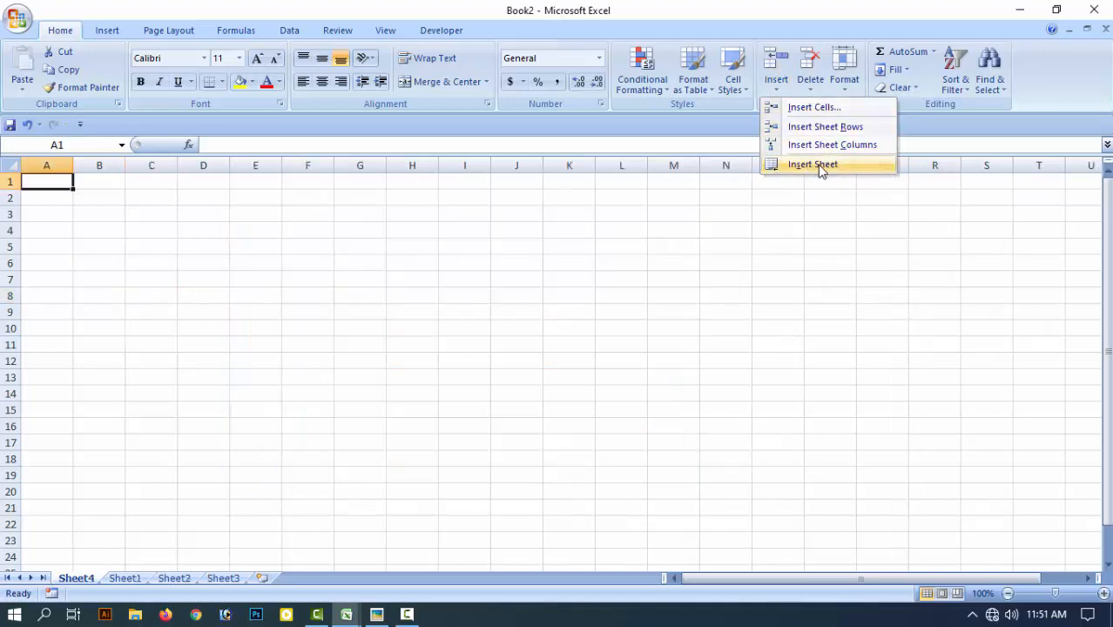
click(125, 578)
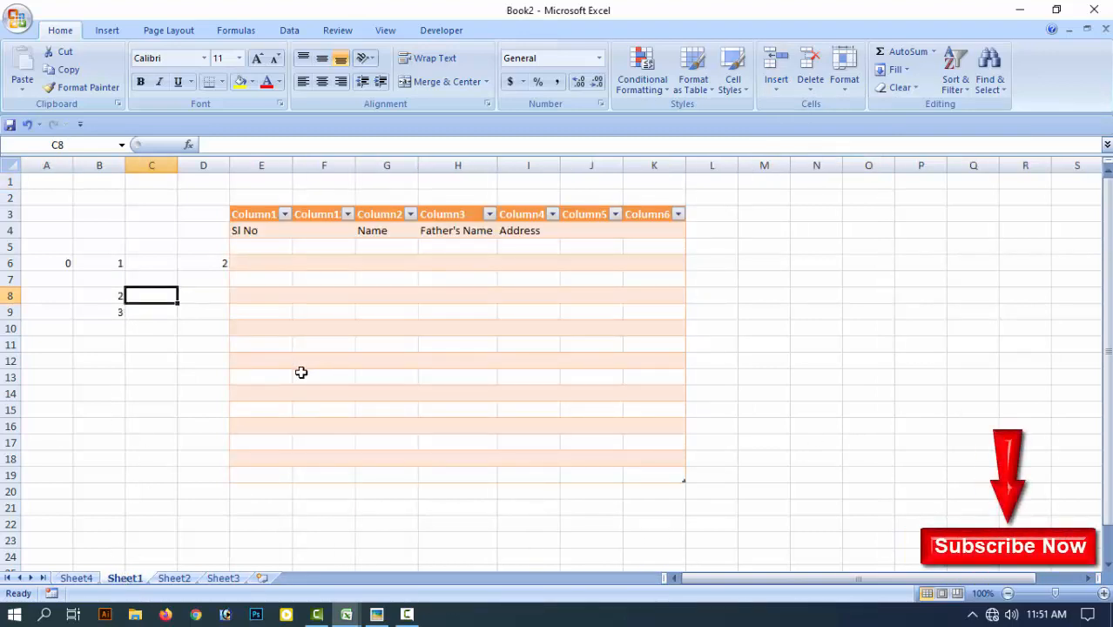
click(772, 94)
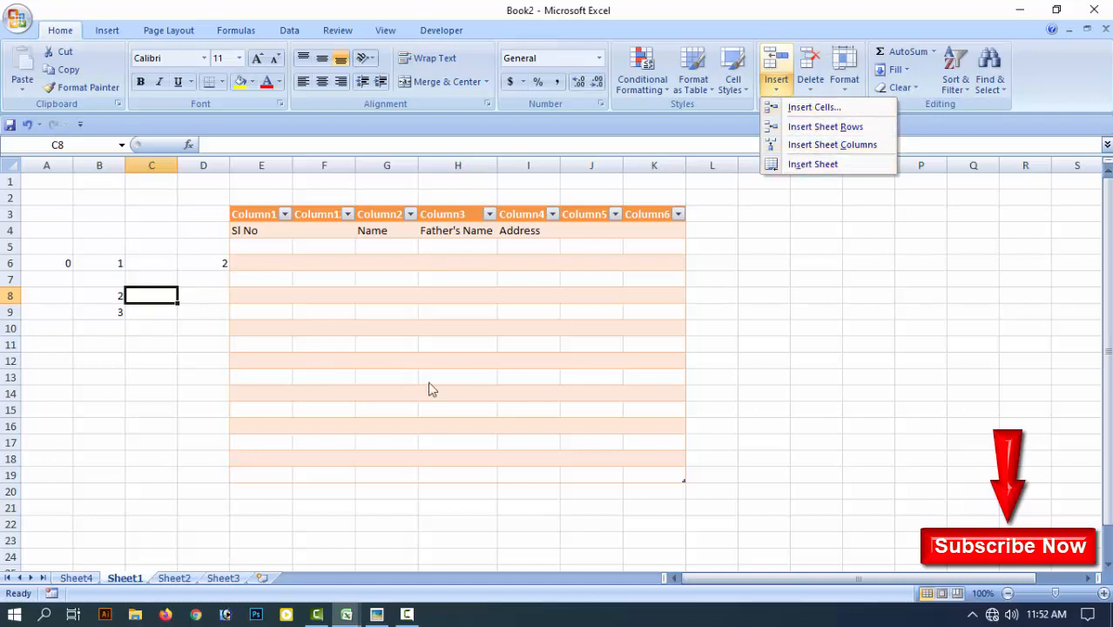
click(182, 398)
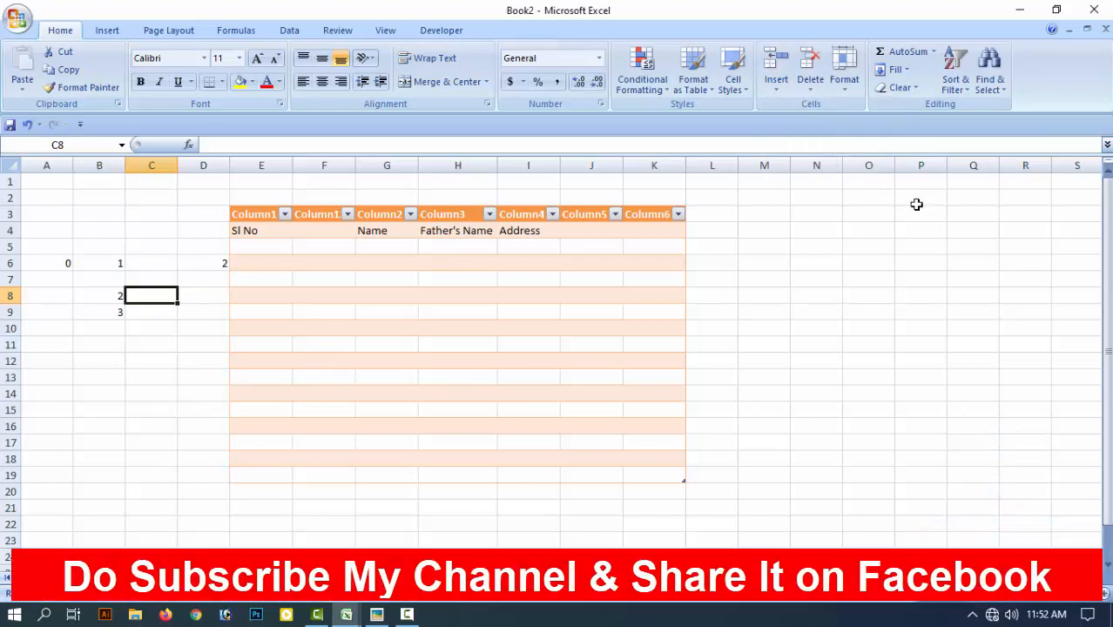
Insert another worksheet directly before Sheet1 and go through the workbook's sheets, ending on Sheet5.
click(774, 91)
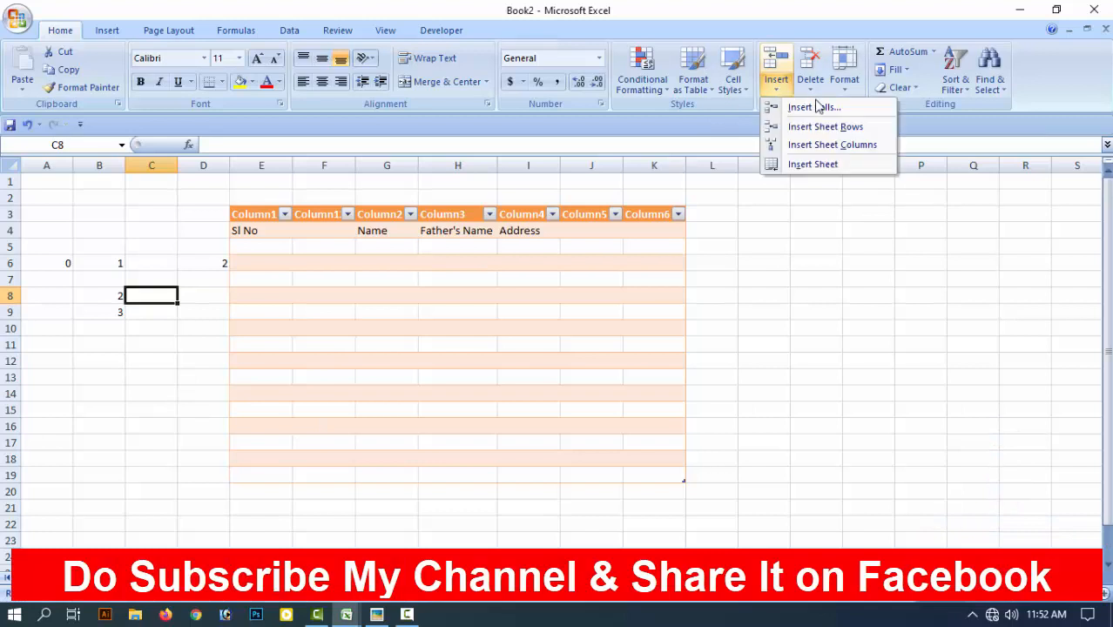
click(813, 164)
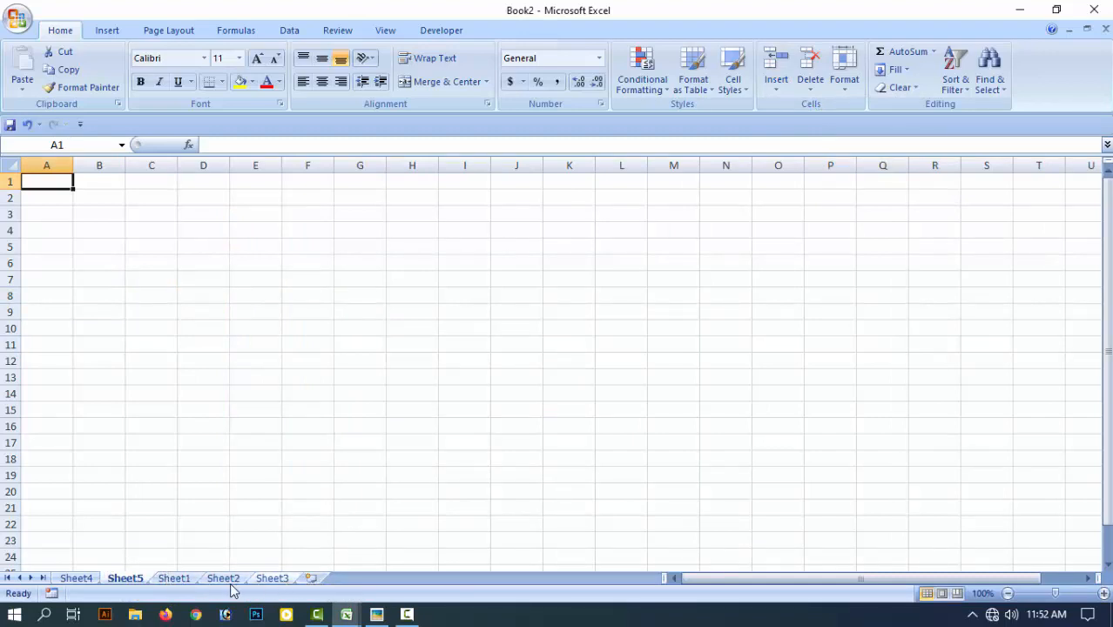
click(180, 579)
click(280, 580)
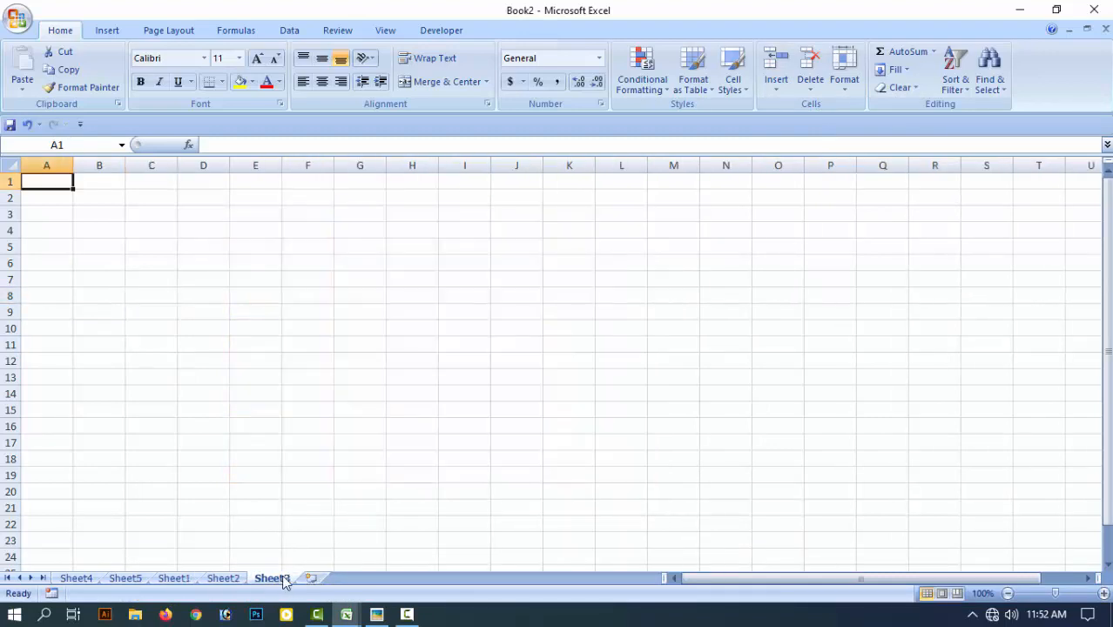
click(178, 580)
click(223, 581)
click(271, 580)
click(75, 580)
click(122, 580)
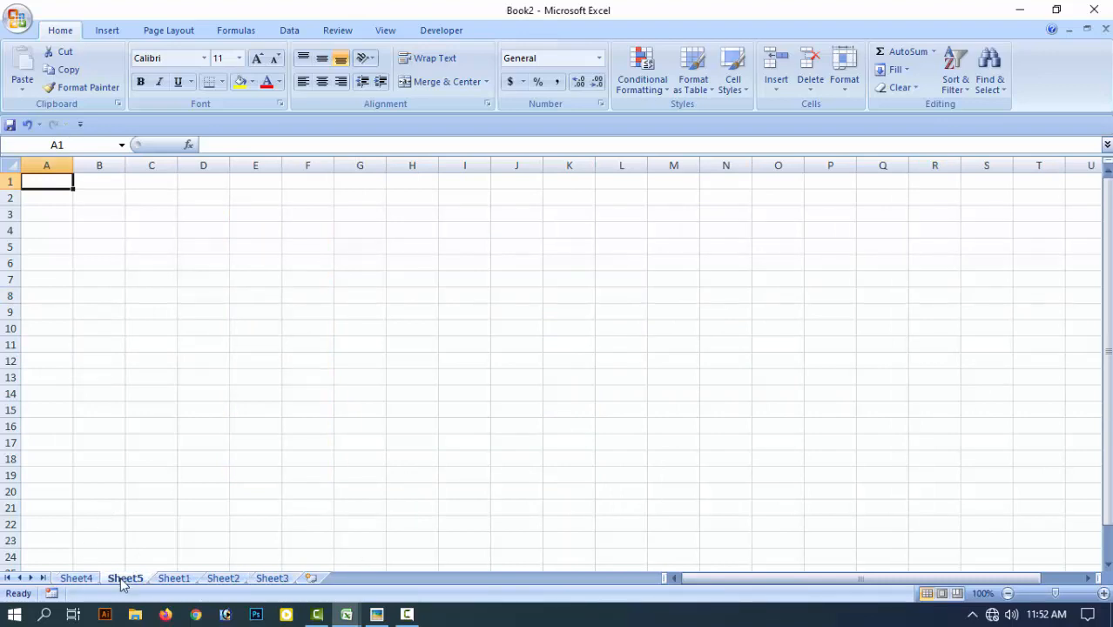
Add a new worksheet after Sheet3 and insert an empty chart sheet in front of it.
click(778, 87)
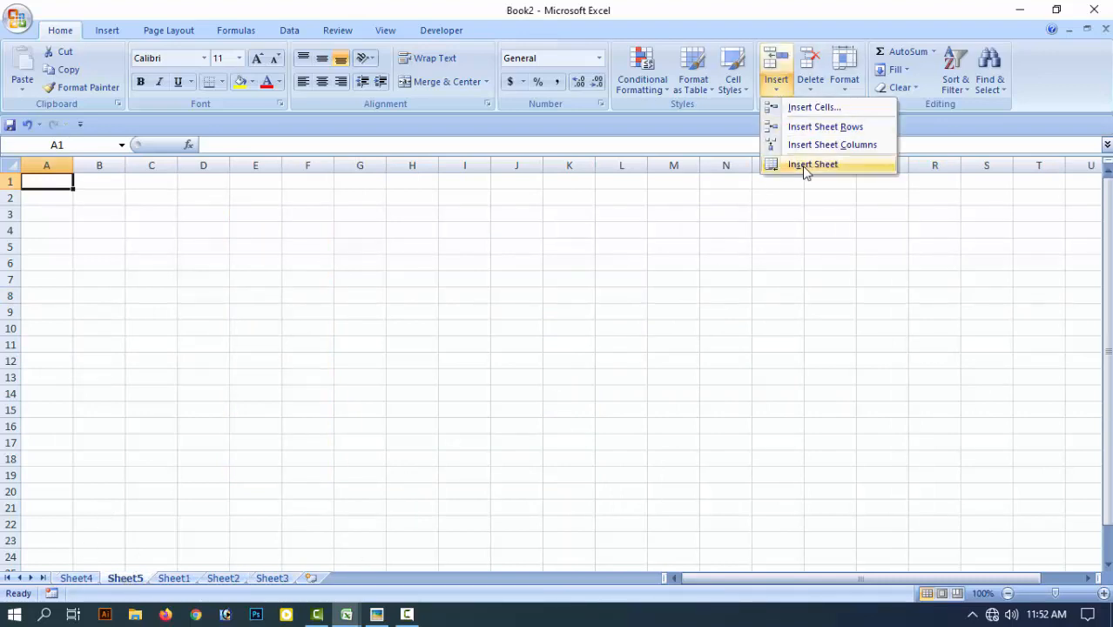
click(315, 582)
click(312, 579)
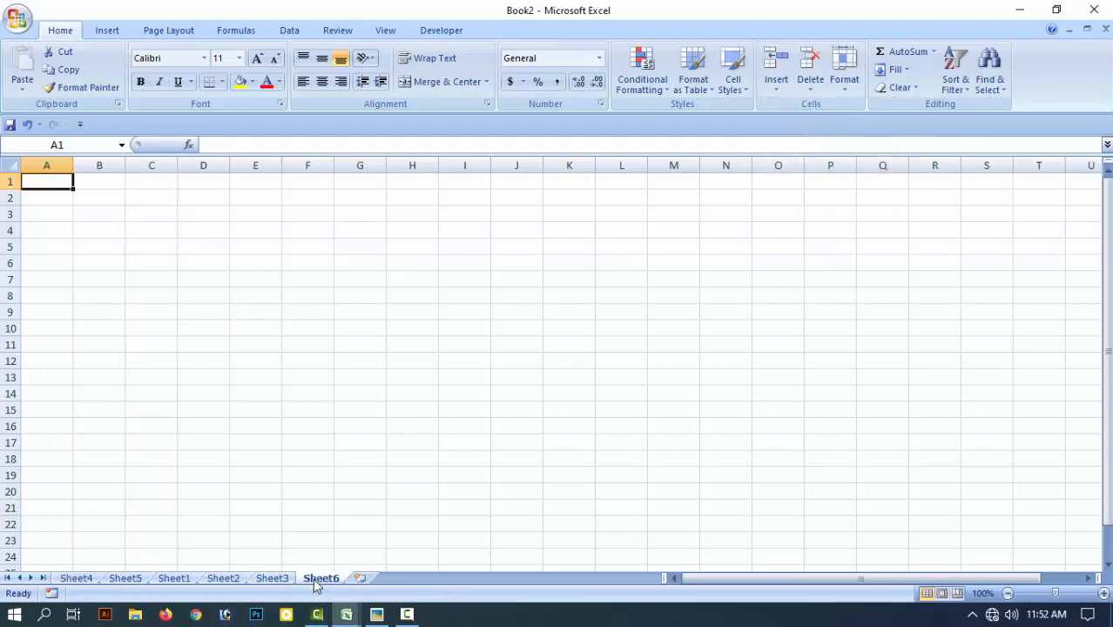
key(F11)
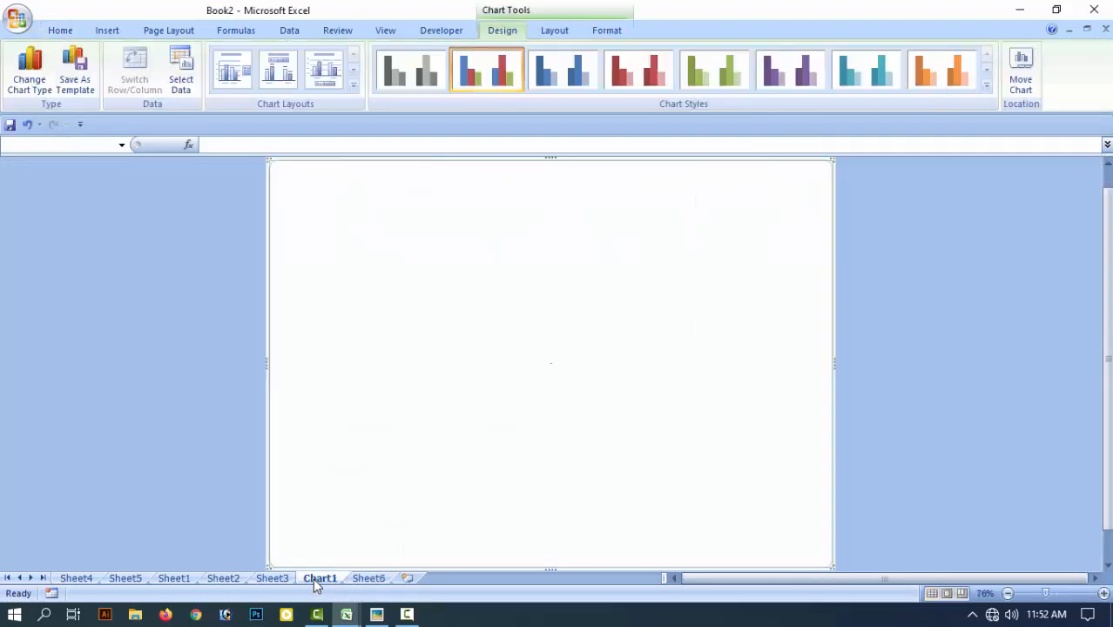
Insert nine more empty chart sheets in front of Chart1.
key(F11)
key(F11)
key(F11)
key(F11)
key(F11)
key(F11)
key(F11)
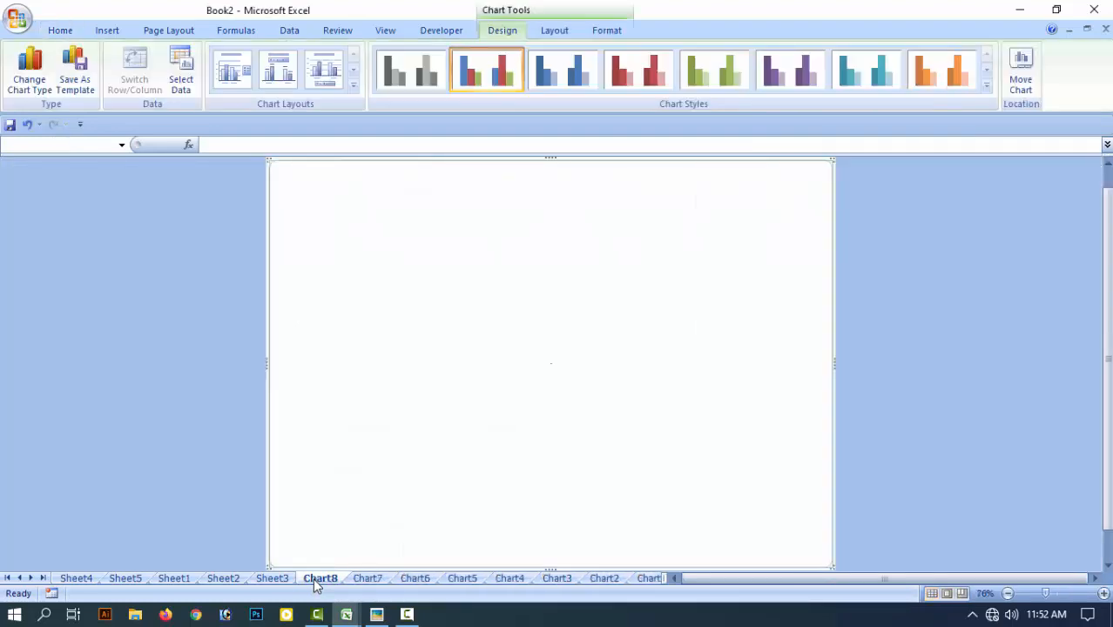
key(F11)
key(F11)
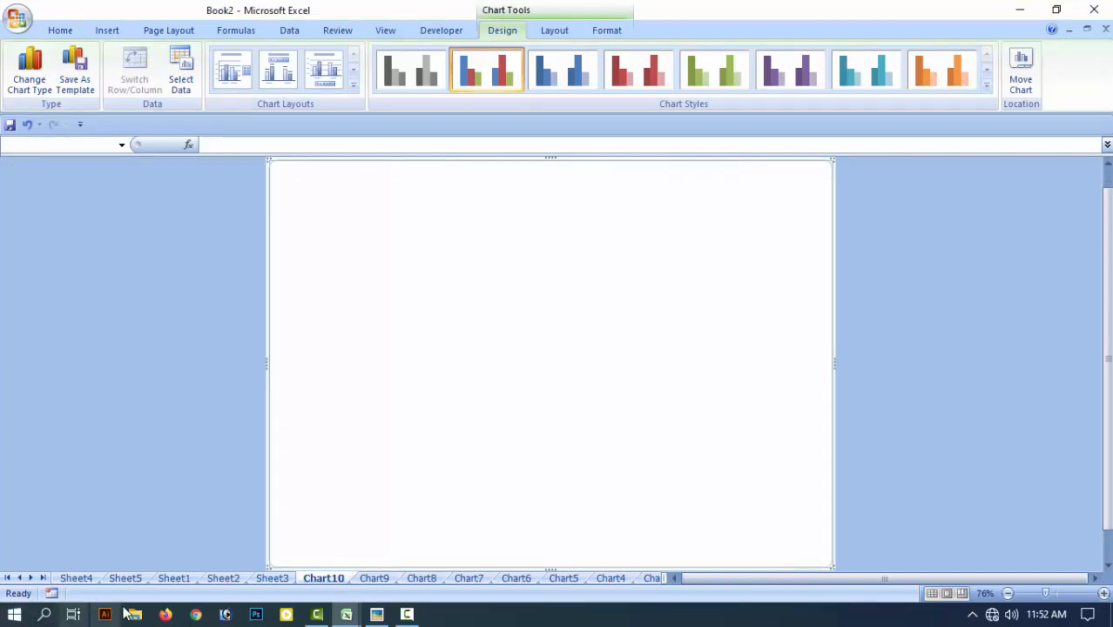
View Sheet5, go to Sheet4 and delete Sheet4 from the workbook.
click(125, 579)
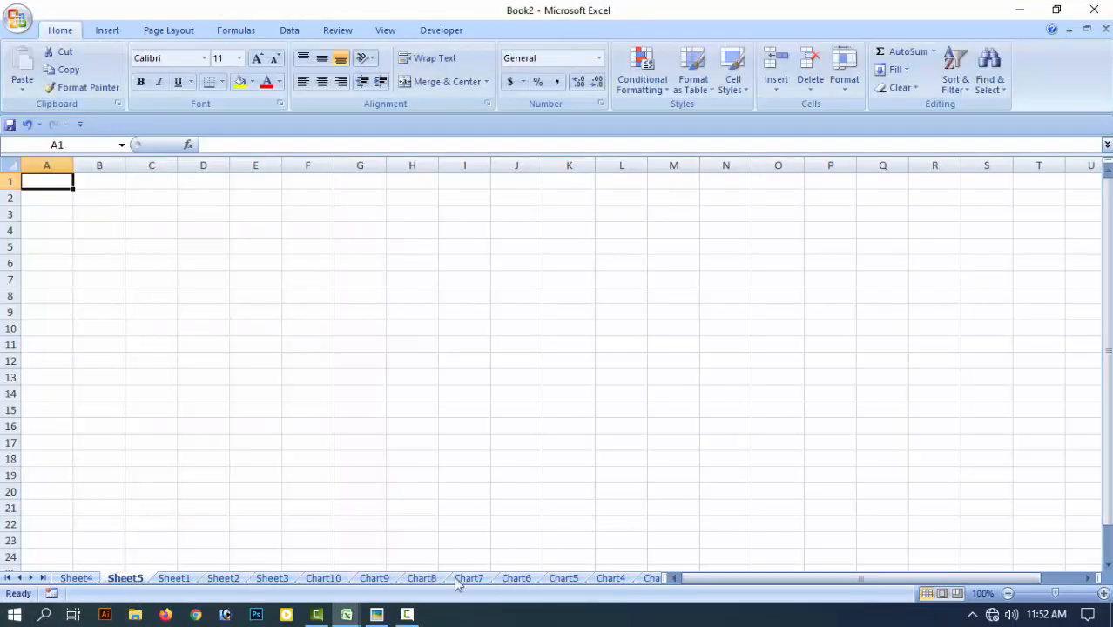
click(76, 578)
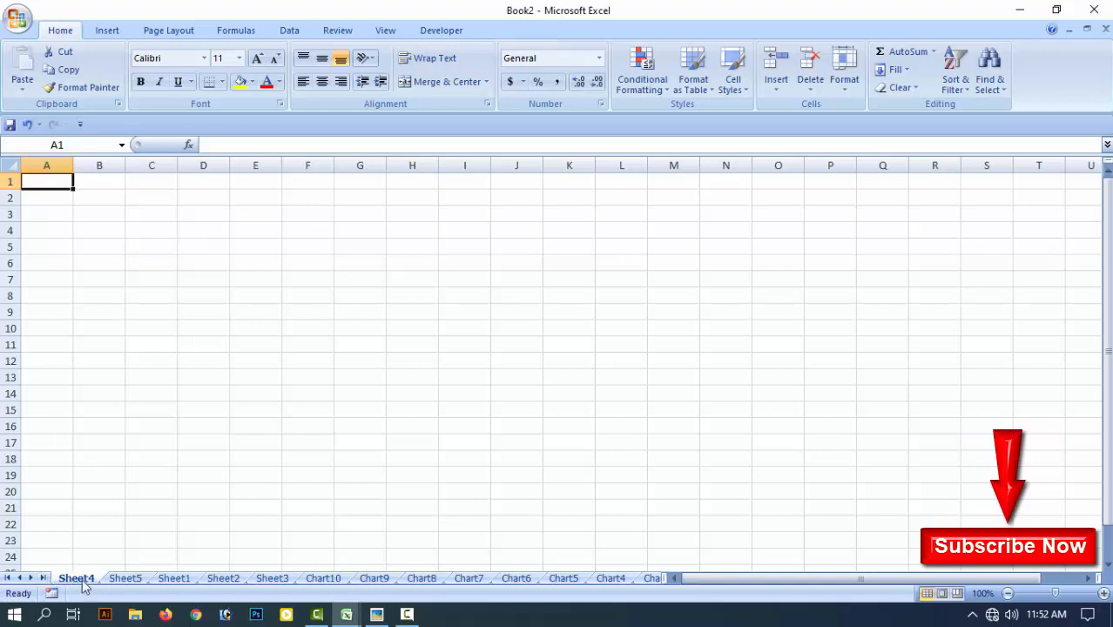
right_click(82, 579)
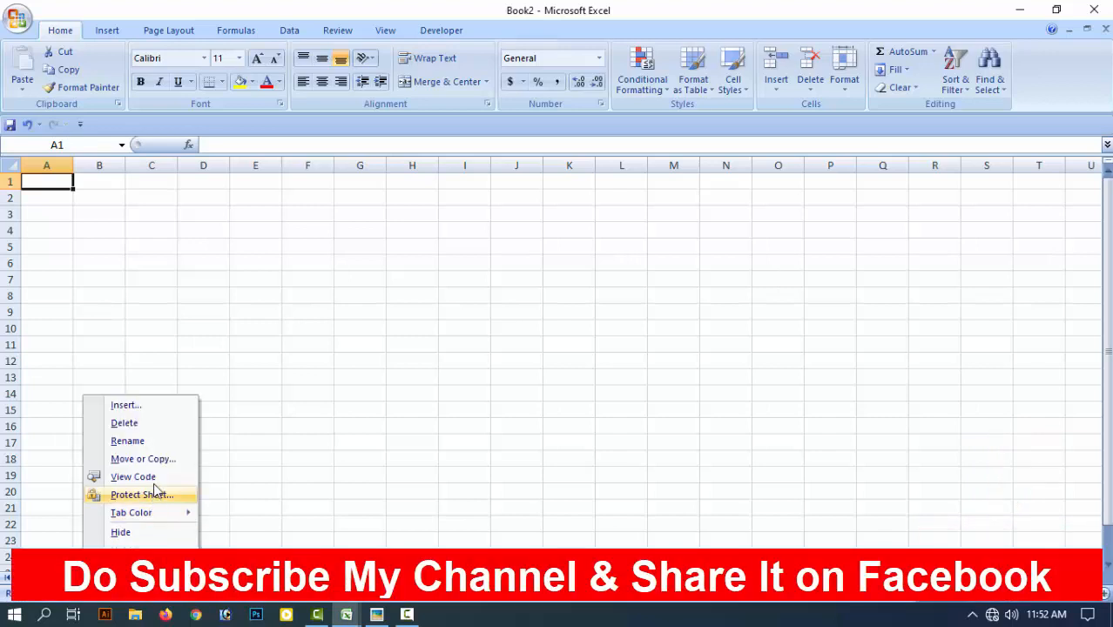
click(163, 432)
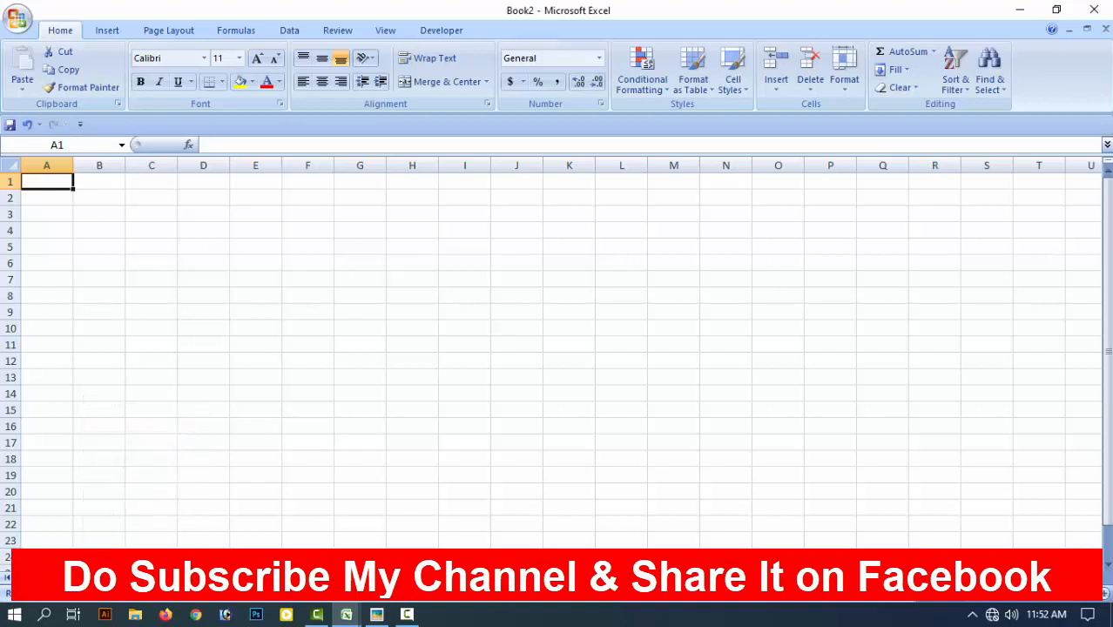
Insert a new worksheet in front of Sheet5 and delete it again.
right_click(83, 579)
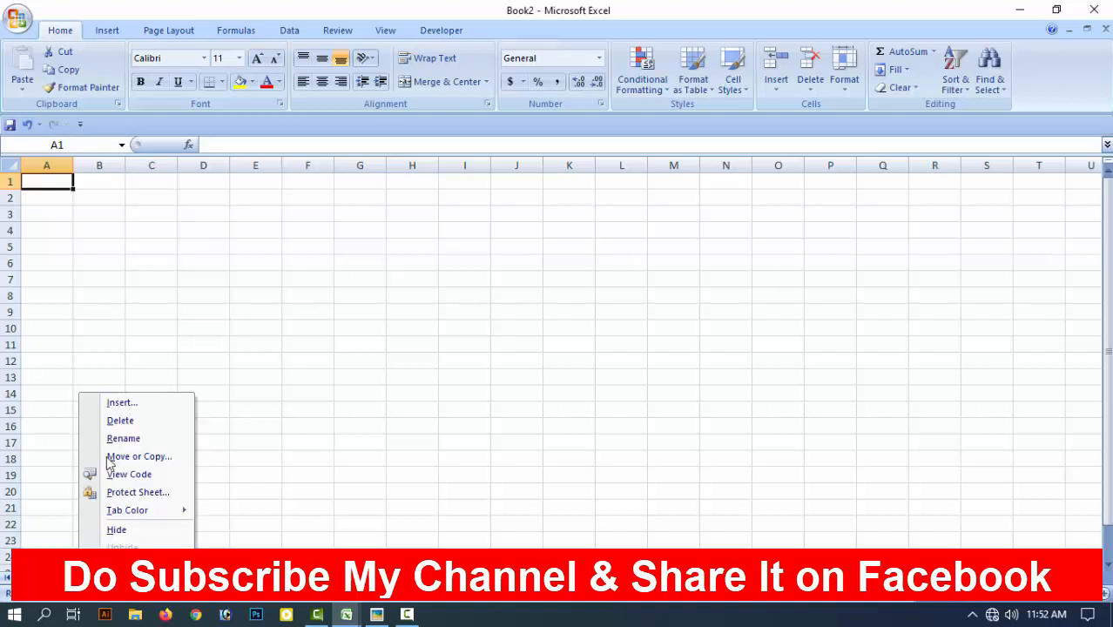
click(122, 403)
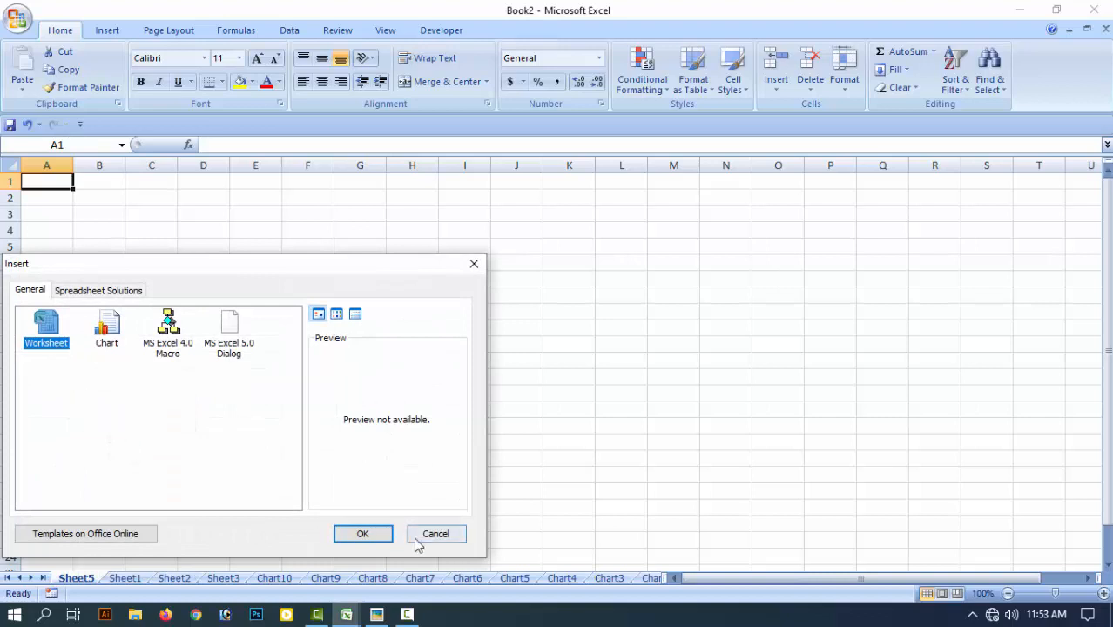
click(384, 536)
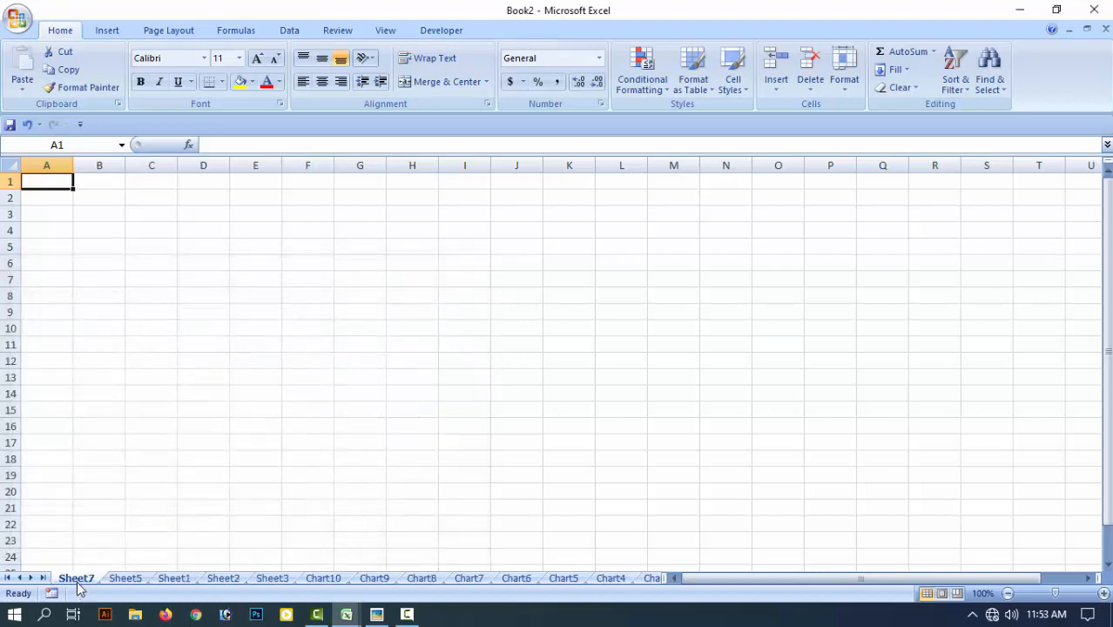
right_click(78, 584)
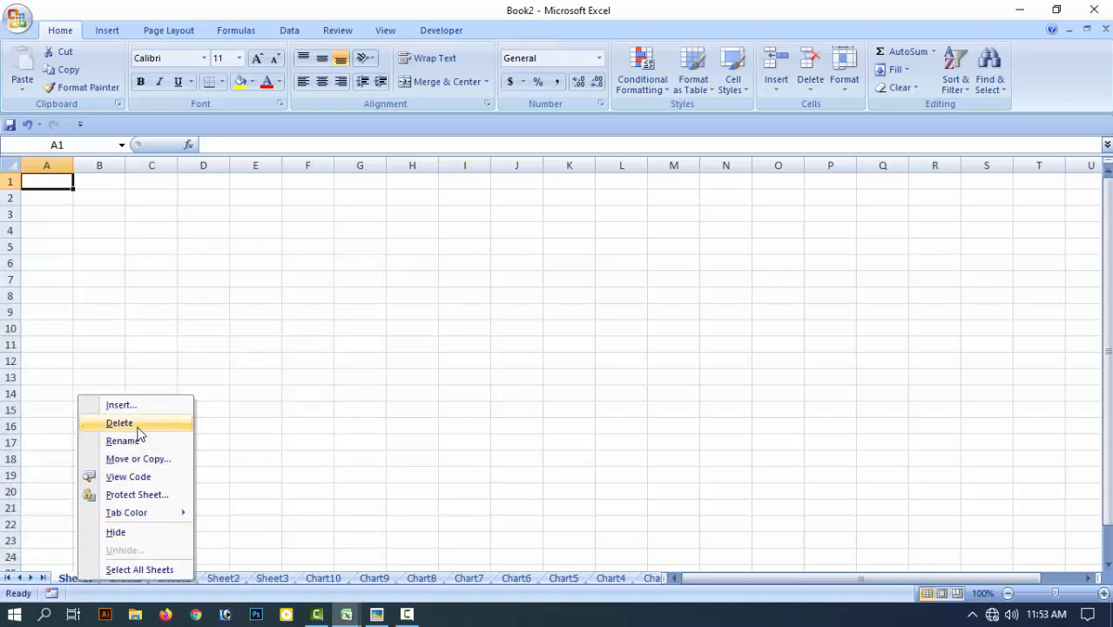
click(122, 423)
Rename Sheet5 as "new".
right_click(84, 578)
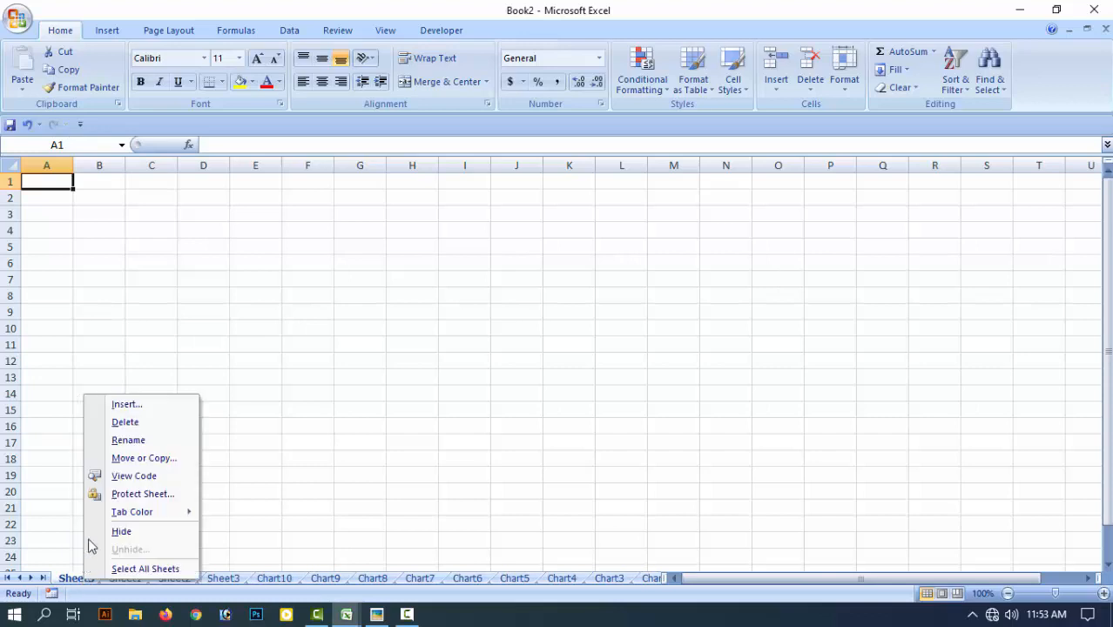
click(128, 441)
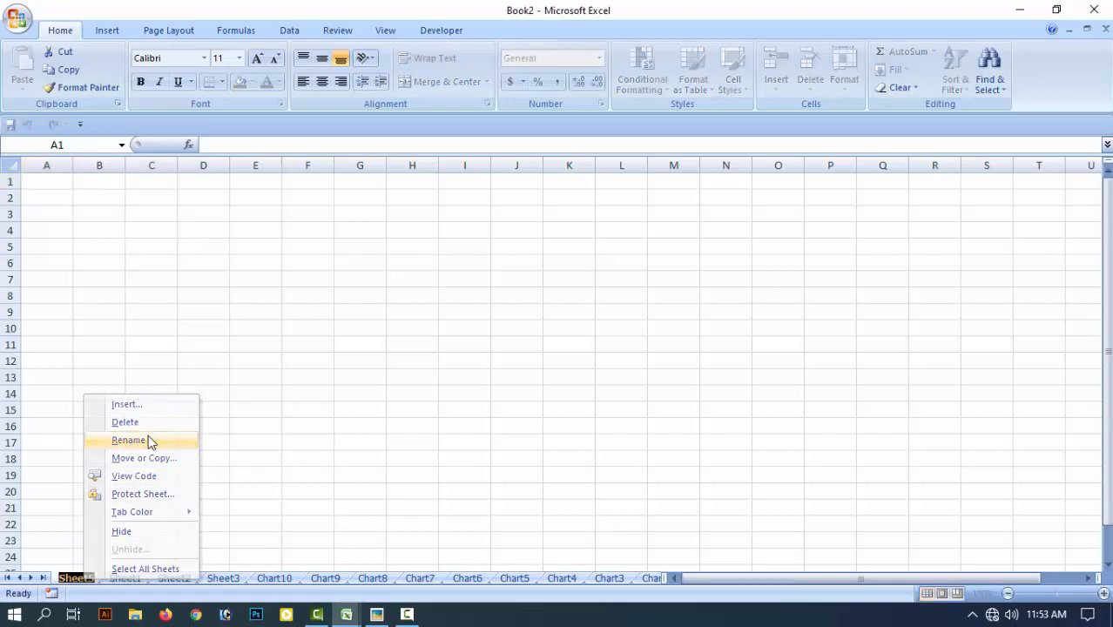
text(new)
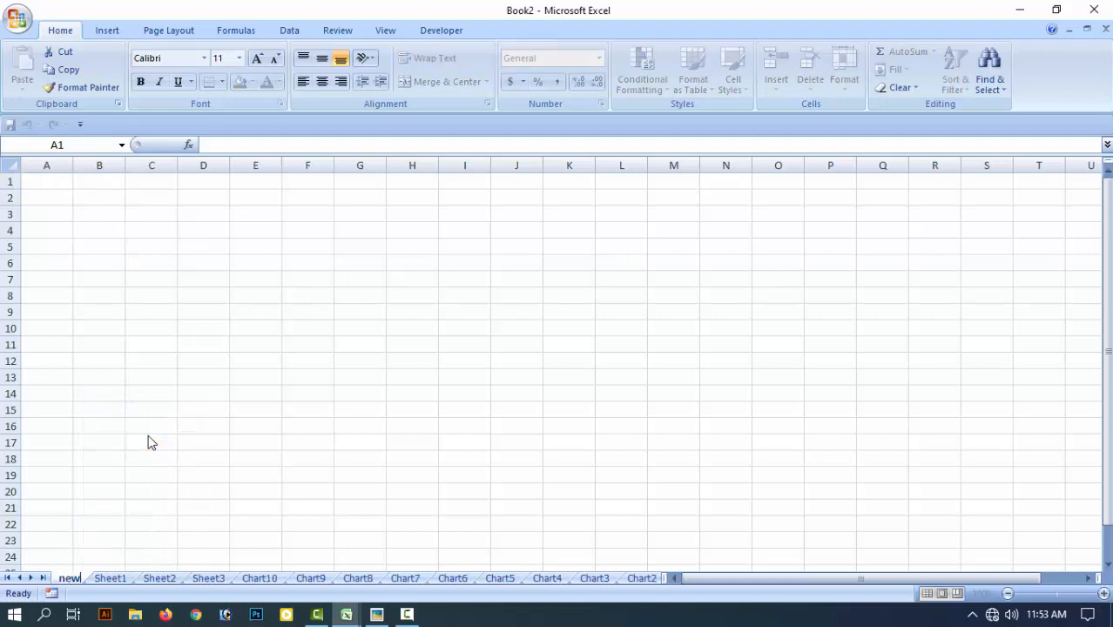
key(Return)
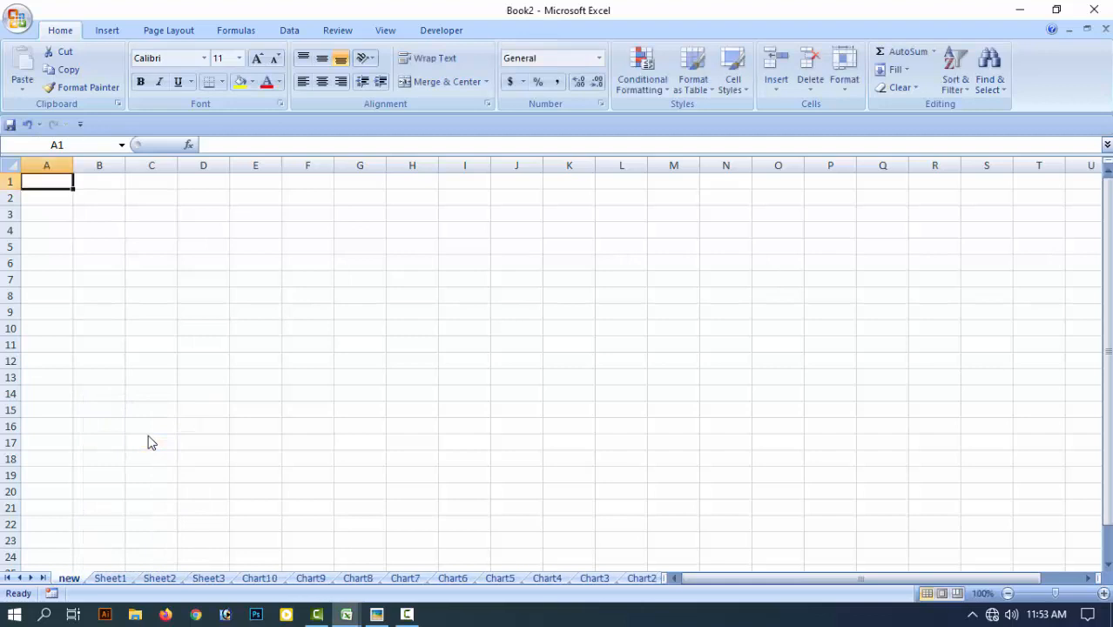
Set the tab color of the sheet "new" to the standard red.
right_click(70, 579)
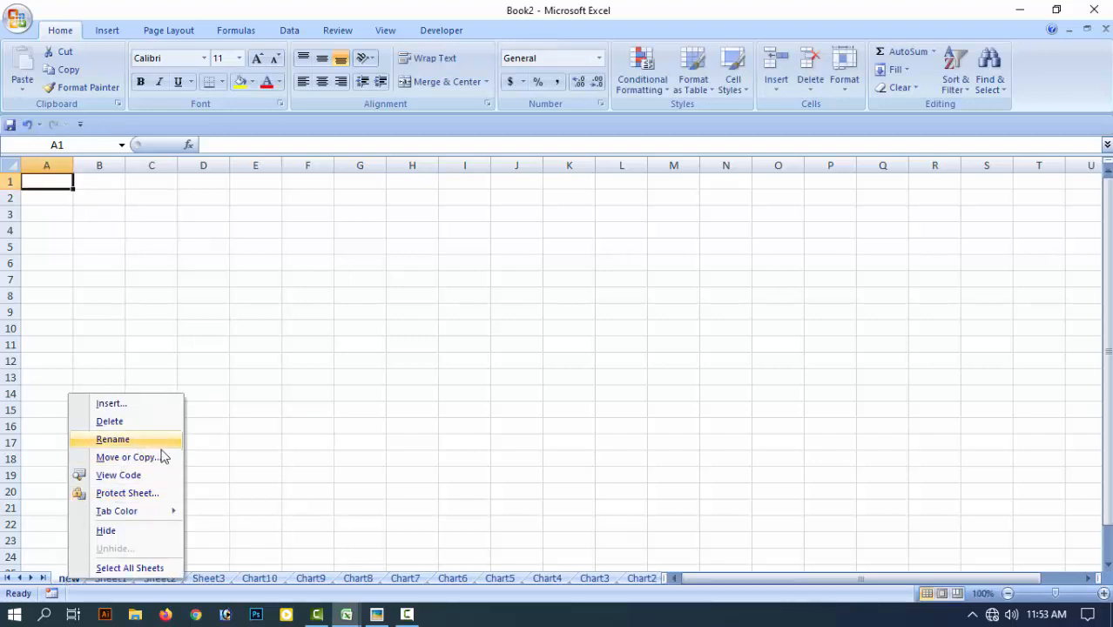
mouse_move(170, 518)
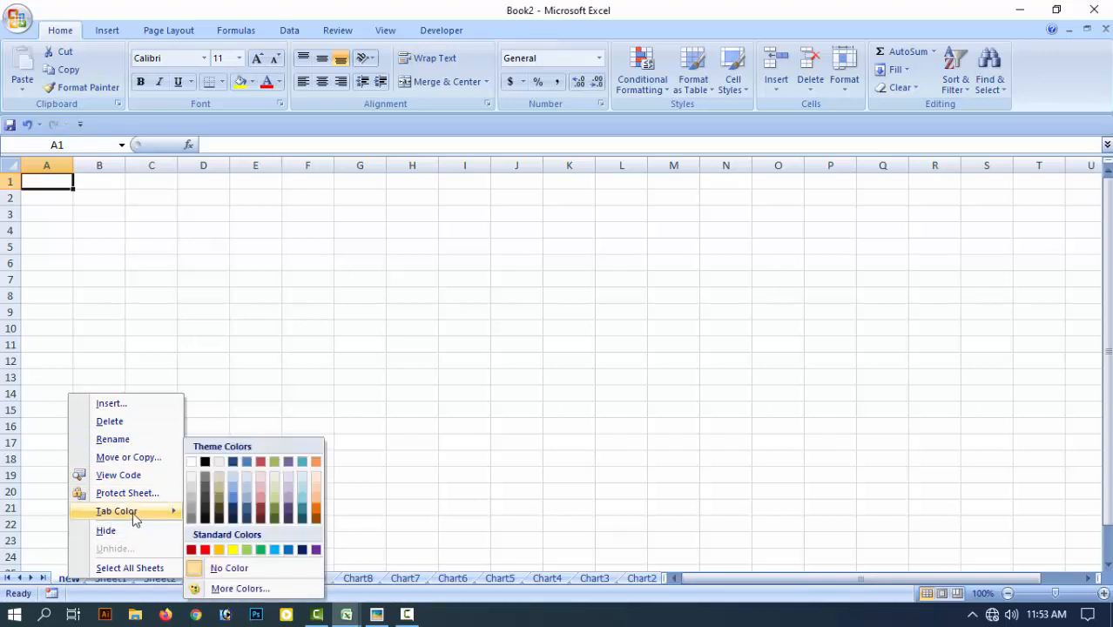
click(205, 550)
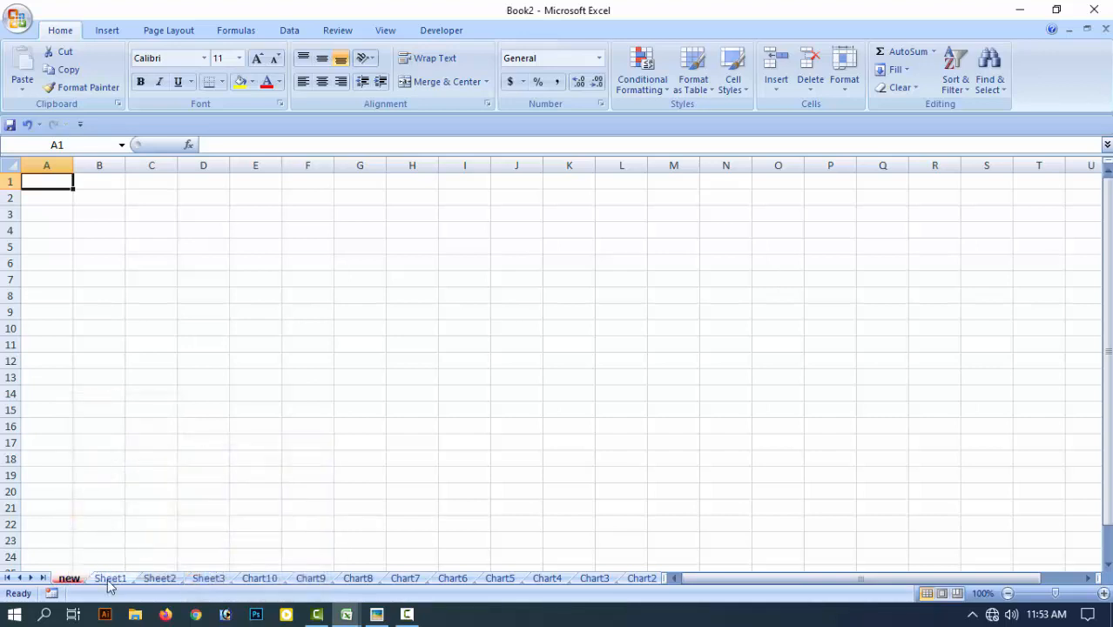
Change the tab color of the sheet "new" to yellow and then back to red.
right_click(76, 579)
mouse_move(144, 521)
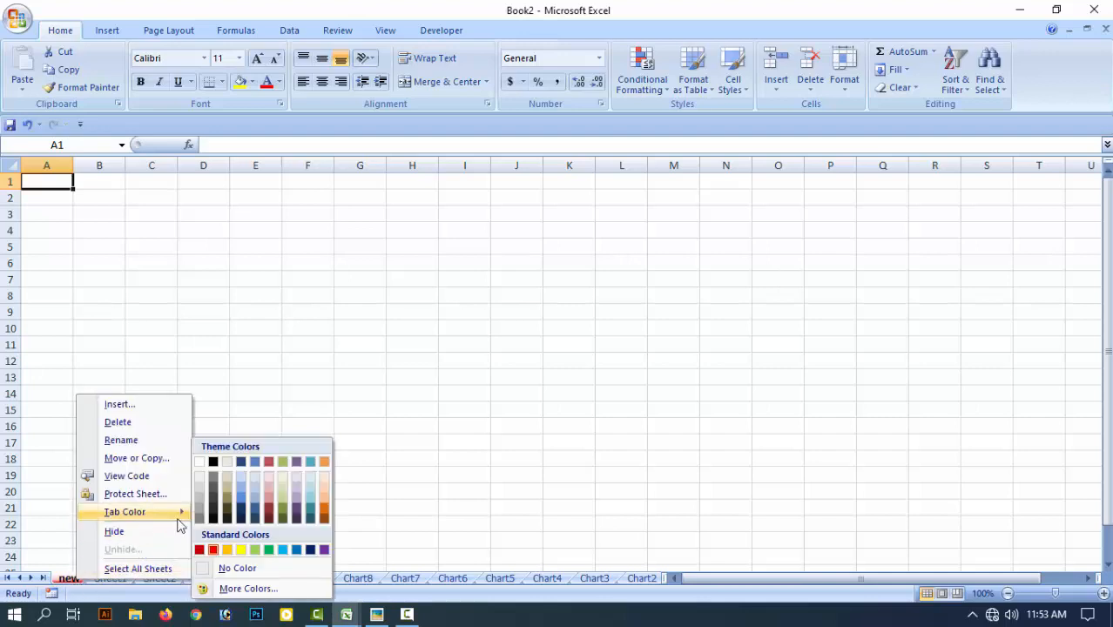
click(237, 551)
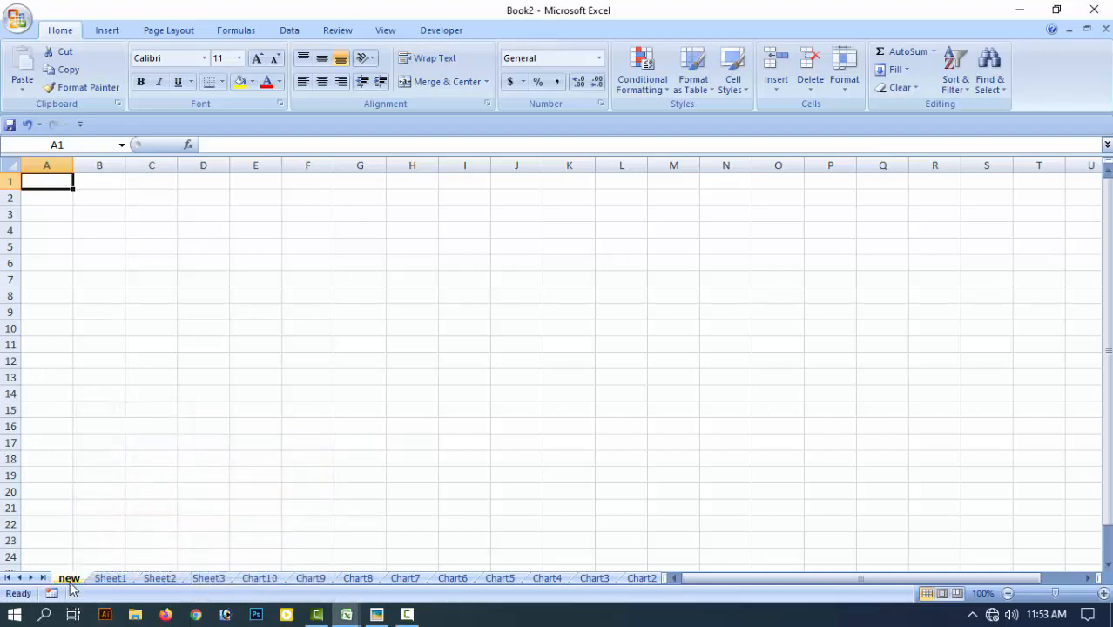
right_click(72, 579)
mouse_move(136, 521)
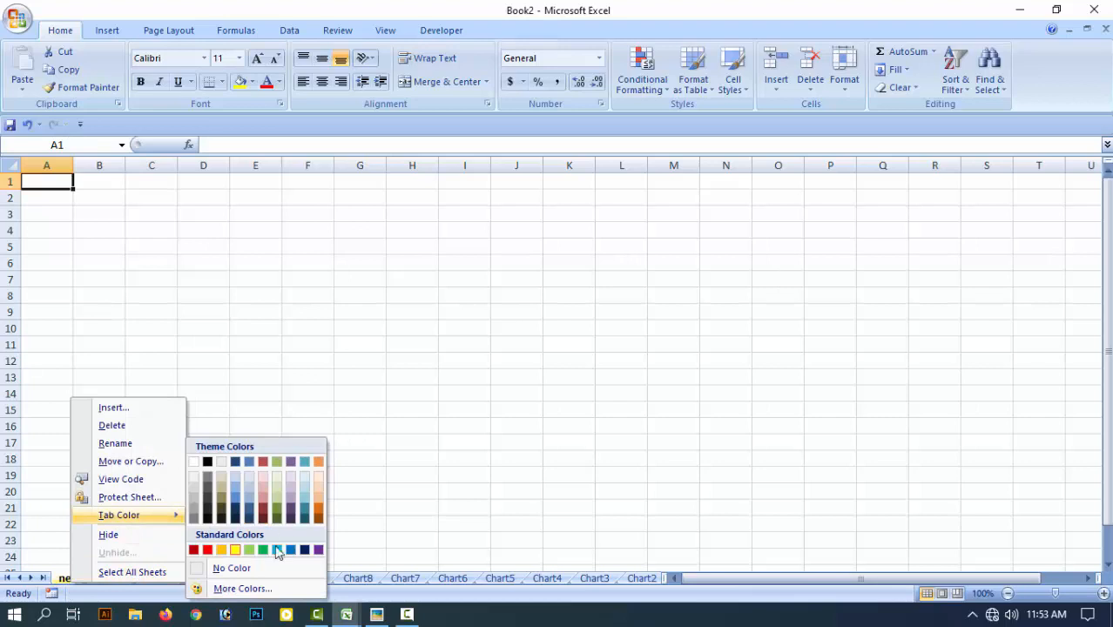
click(207, 551)
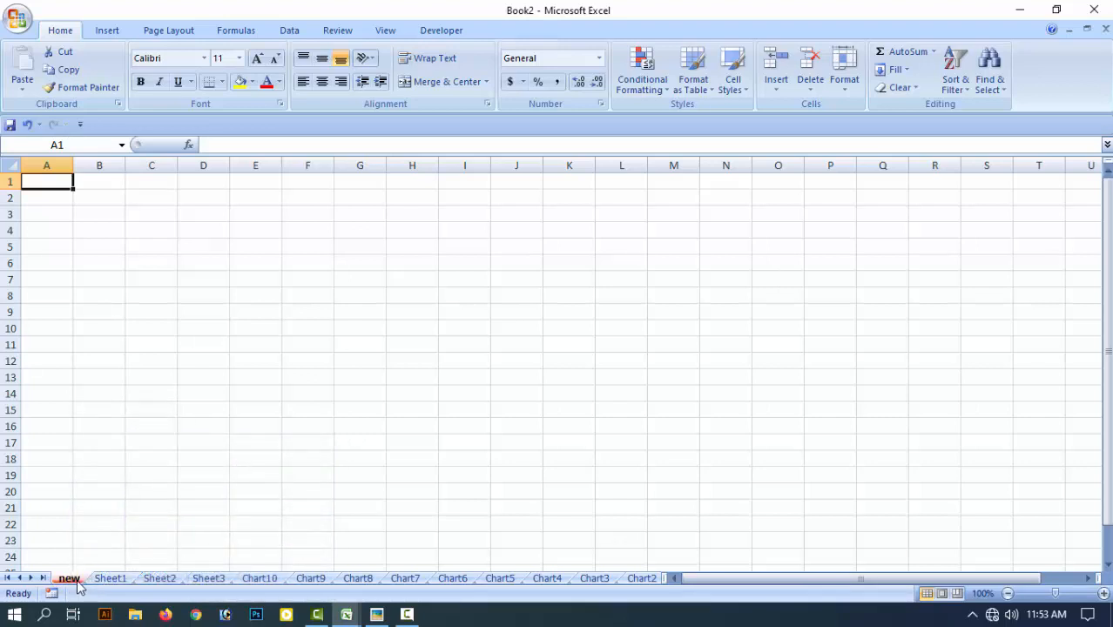
Enter "oloj", "okujoiu" and "ujoiu" in cells G10 to G12 of the sheet "new".
right_click(80, 580)
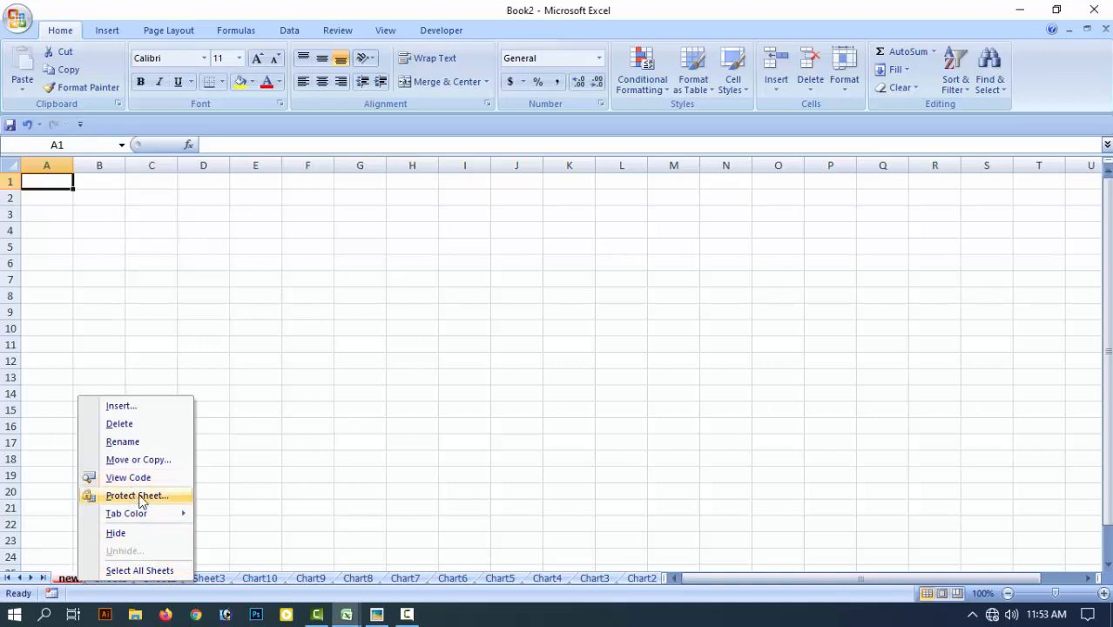
click(362, 334)
click(358, 329)
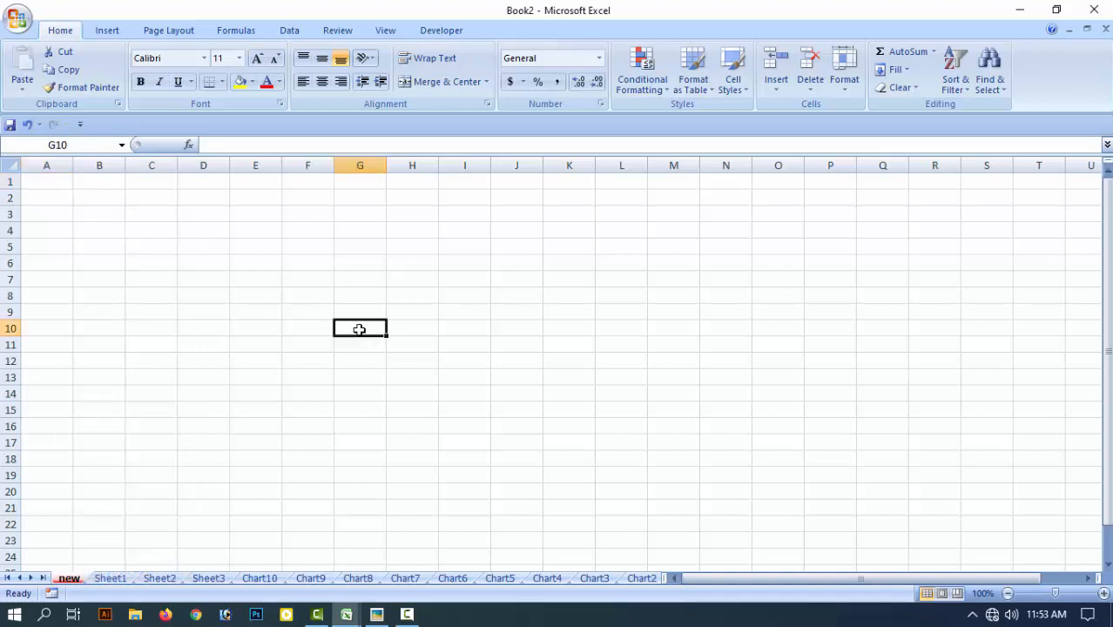
text(oloj)
key(Return)
text(okujoiu)
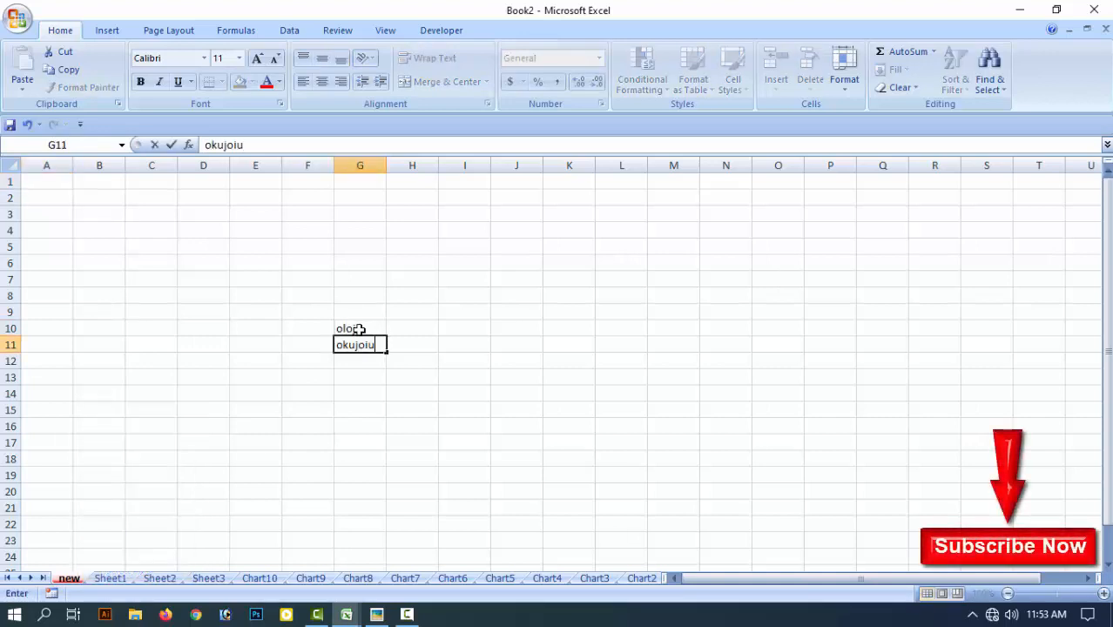
key(Return)
text(ujoiu)
key(Return)
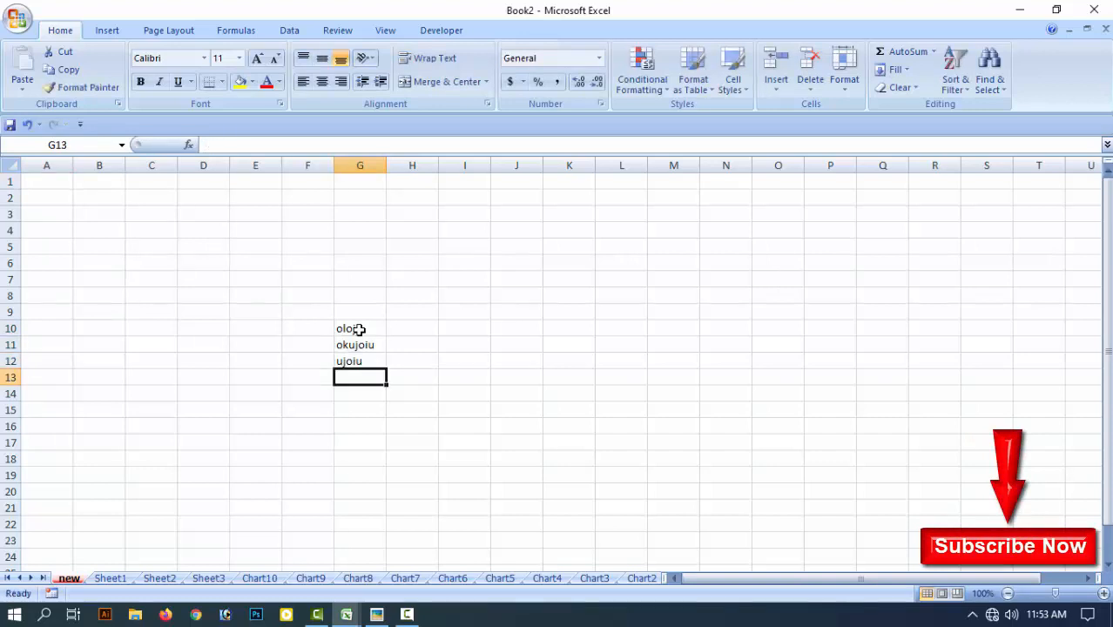
Protect the sheet "new" with a password, keeping the default permissions, and re-enter the password to confirm.
right_click(73, 580)
mouse_move(142, 510)
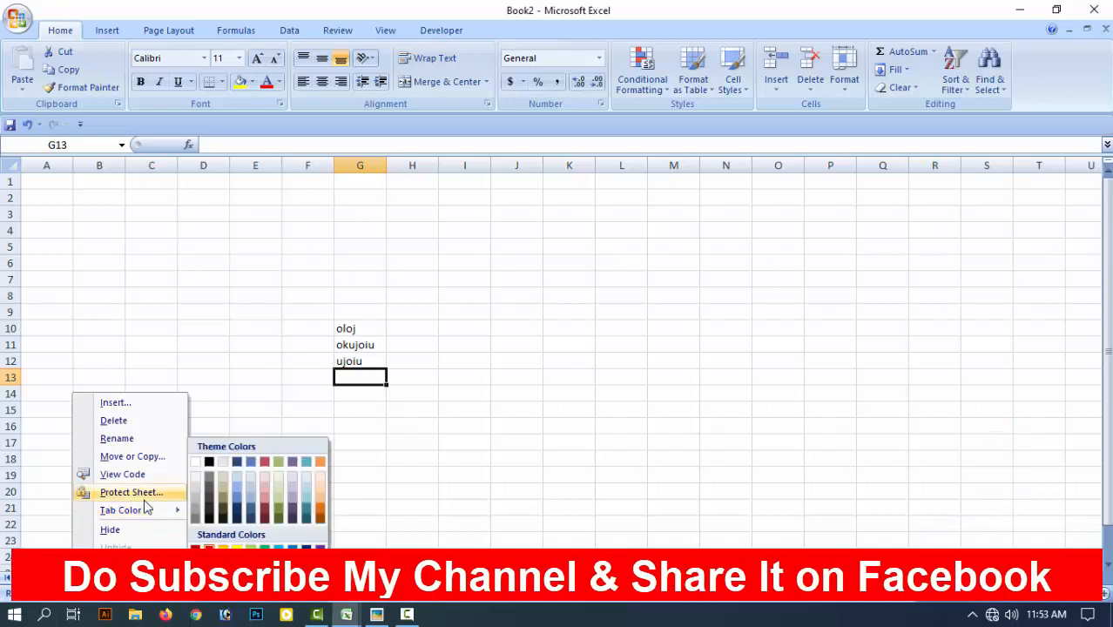
click(146, 498)
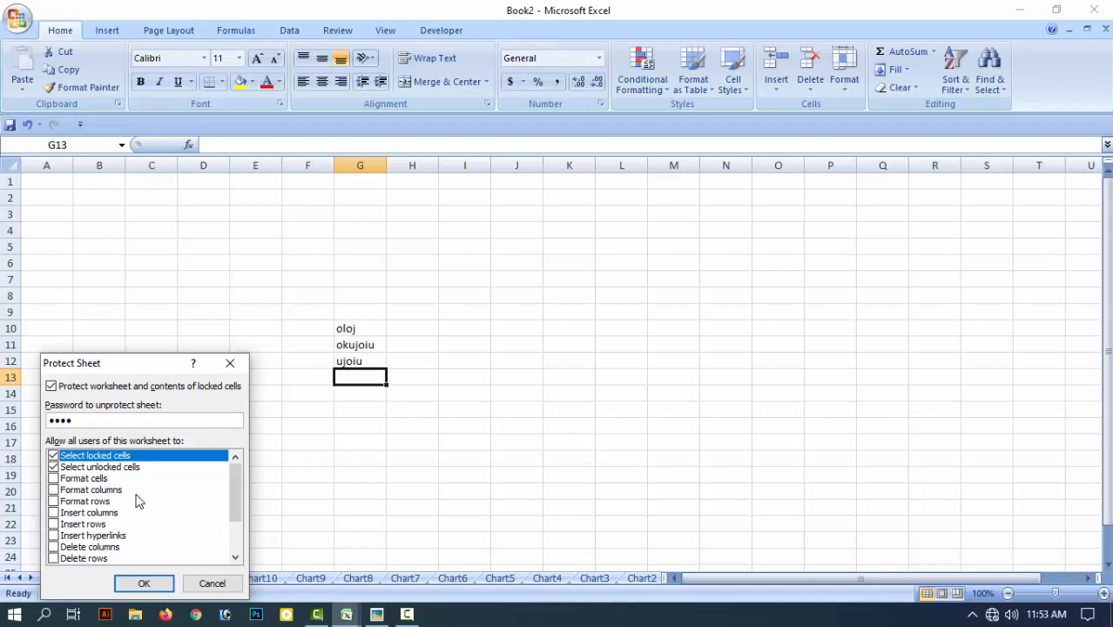
click(144, 584)
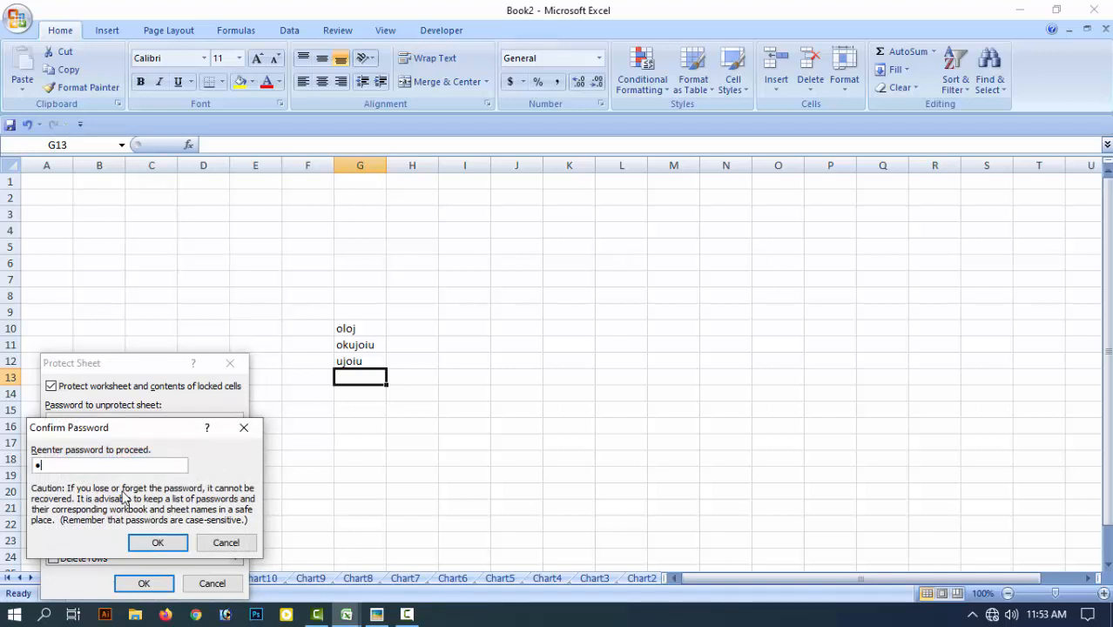
key(Return)
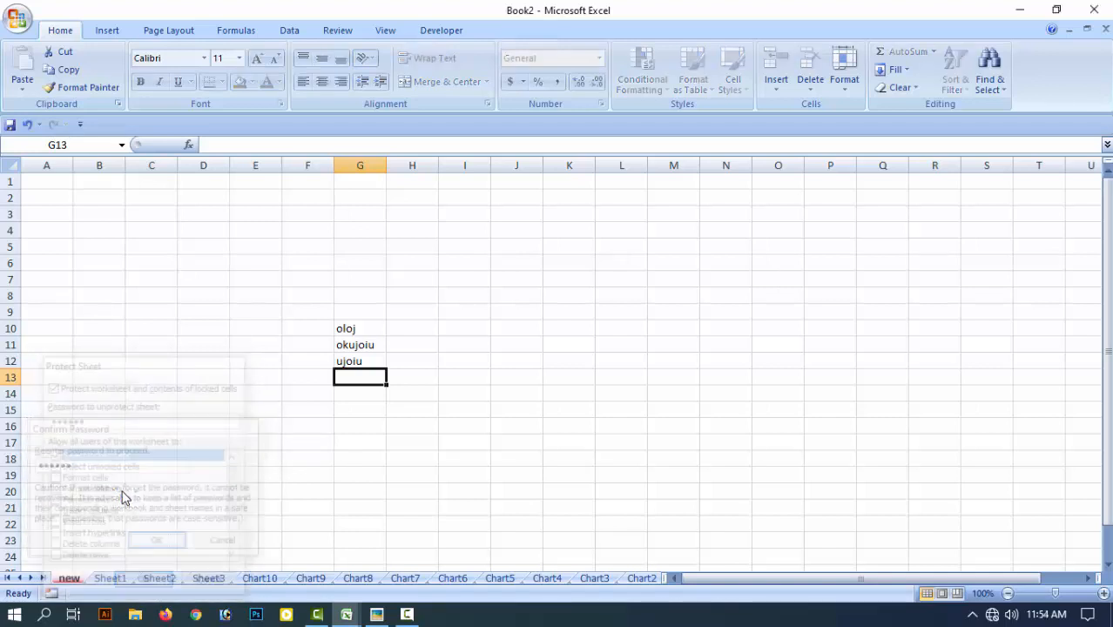
Test the sheet protection by trying to enter "j" in cell F17 and "o" in cell E14.
click(329, 442)
key(j)
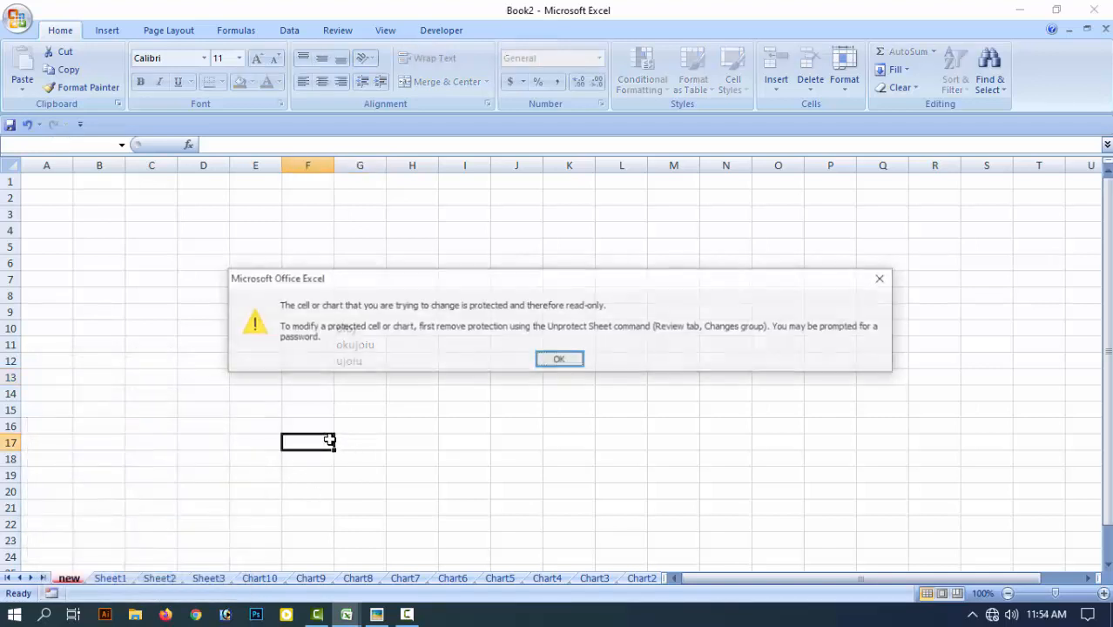
key(Return)
key(j)
key(Return)
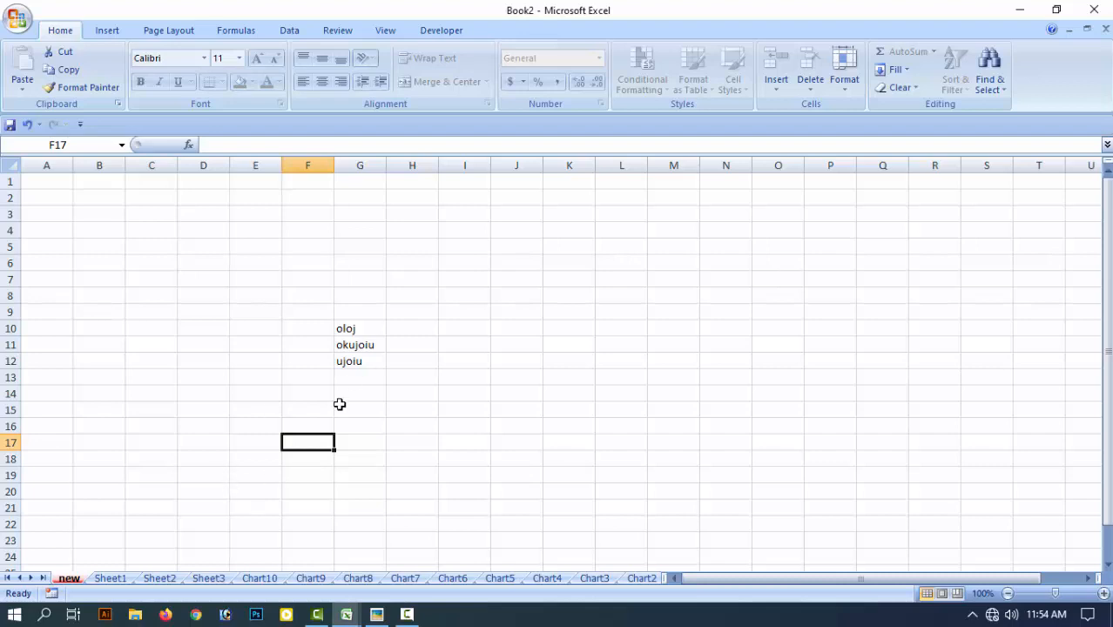
click(246, 395)
text(o)
key(Return)
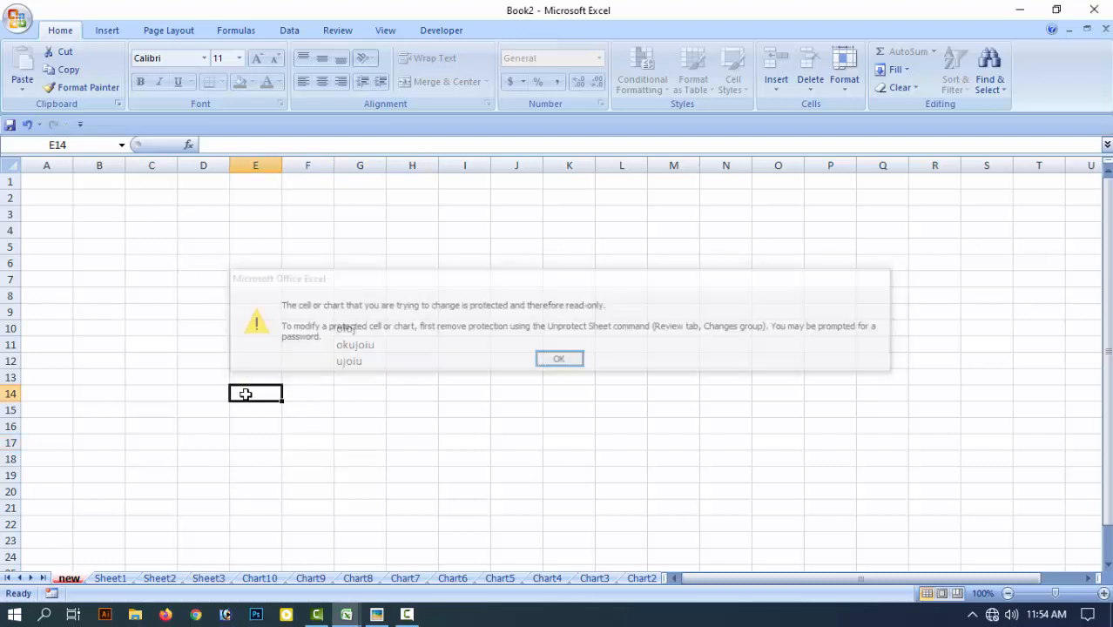
text(o)
key(Return)
text(o)
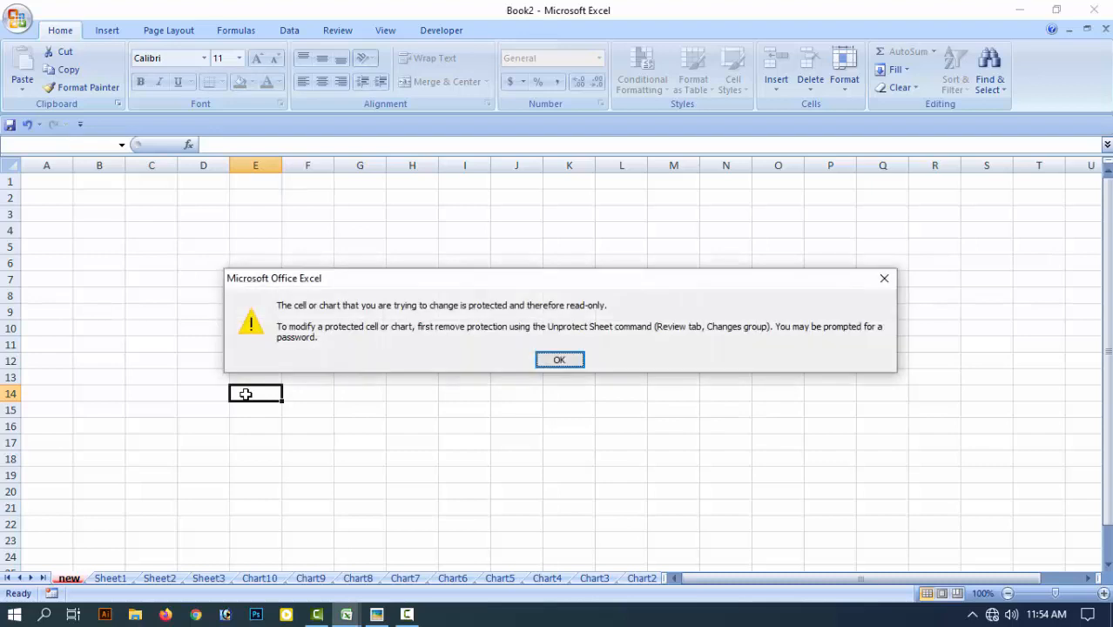
click(558, 361)
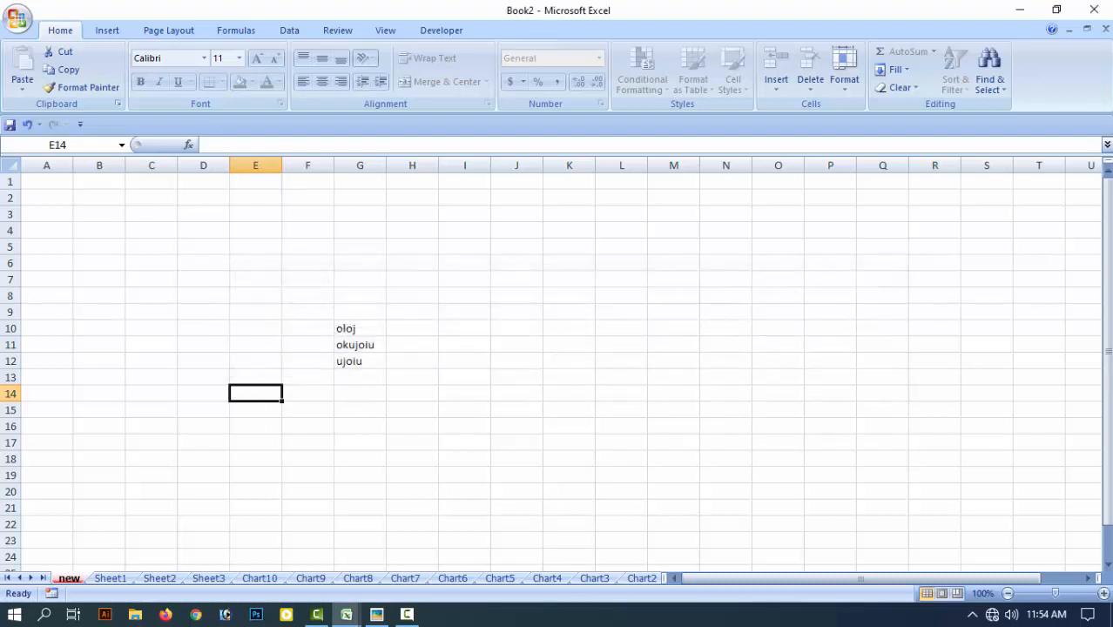
Unprotect the sheet "new" by entering its protection password.
right_click(74, 582)
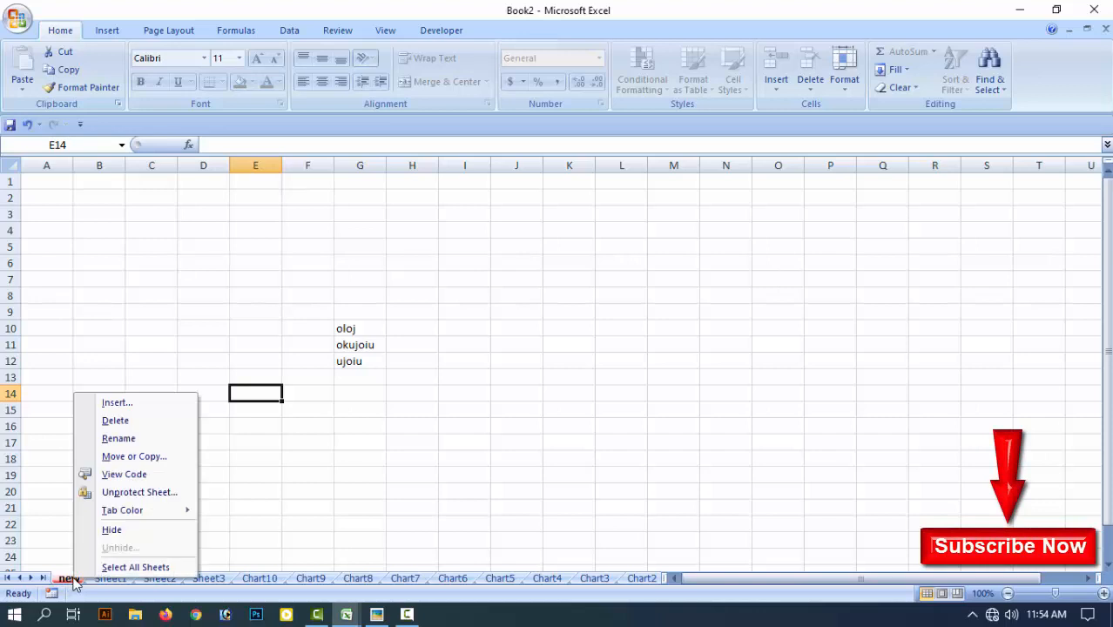
click(135, 493)
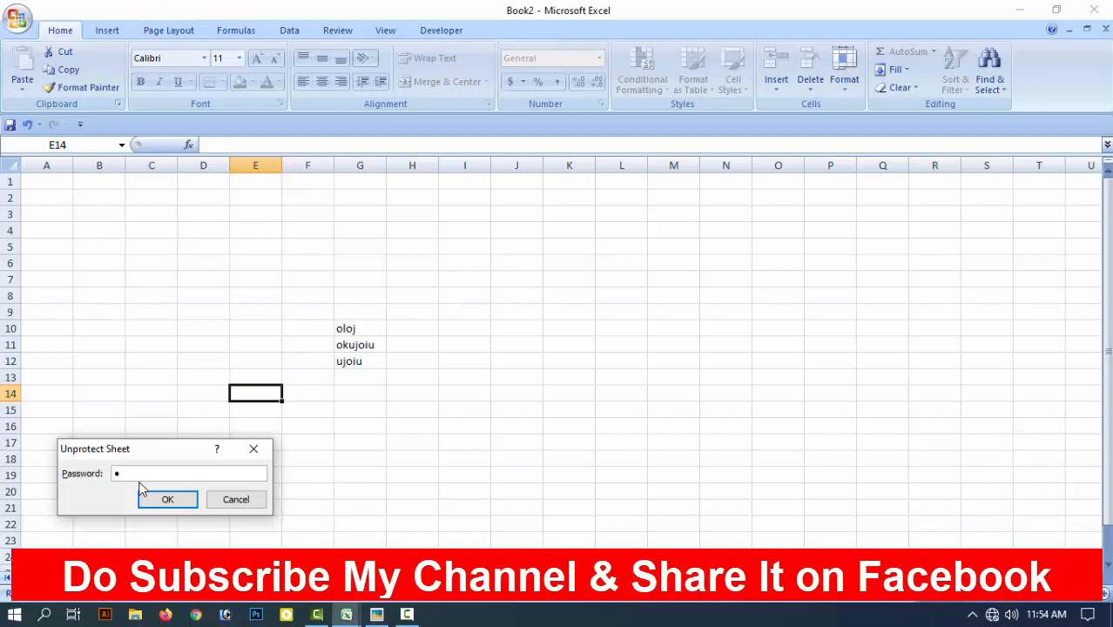
click(144, 495)
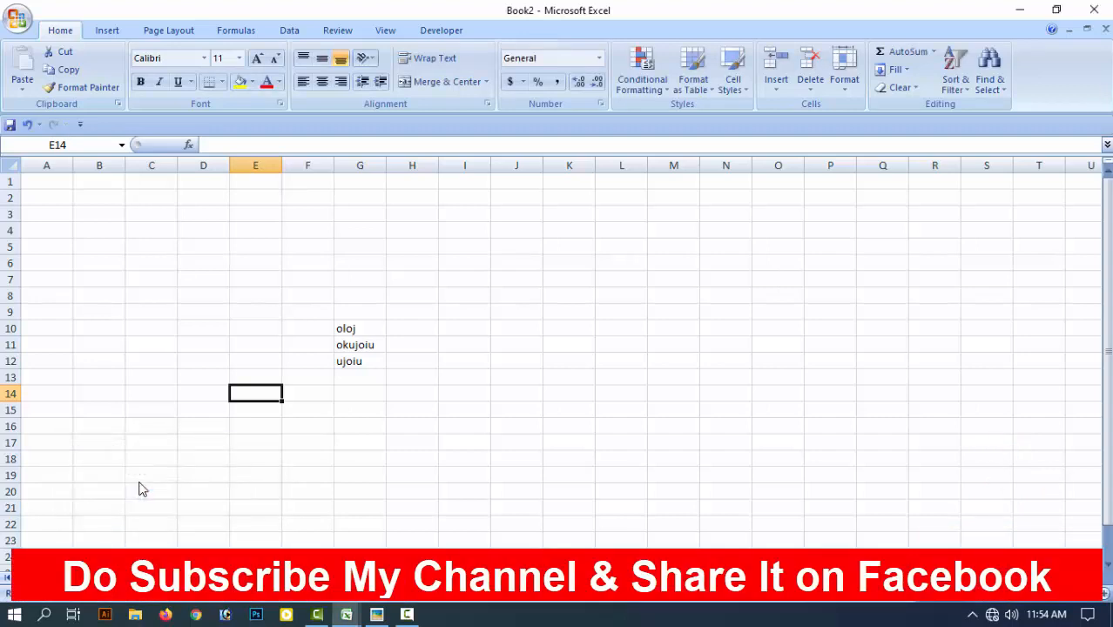
Enter "l;kjl", ";lkl;kp" and "ikhuyi" in cells B3 to B5 of the sheet "new".
click(121, 216)
text(l;kj)
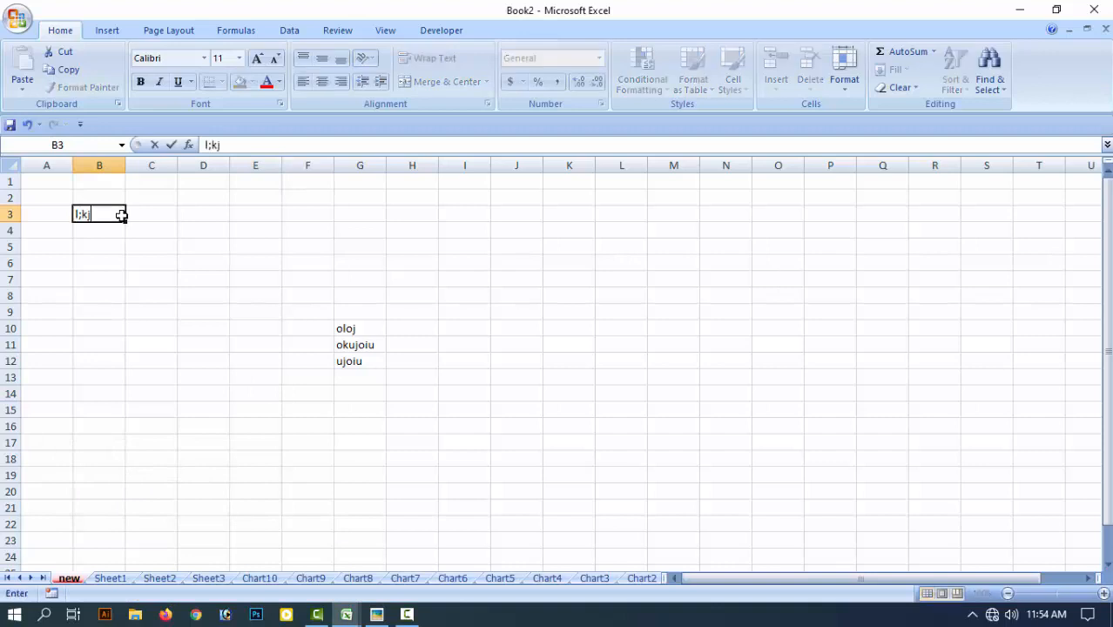
text(l)
key(Return)
text(;lkl;kp)
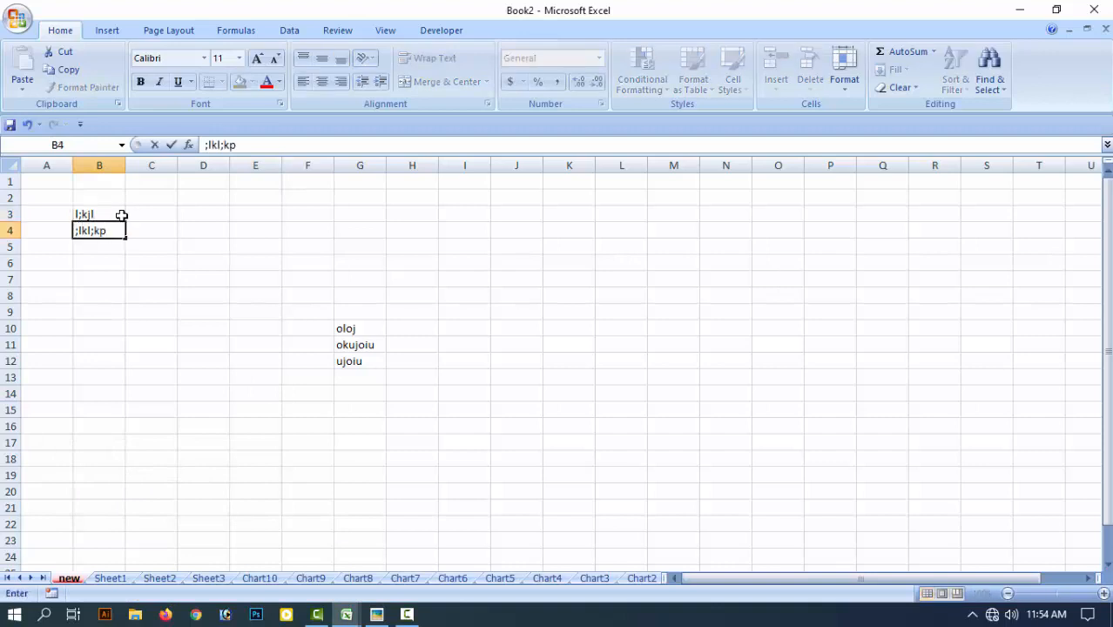
key(Return)
text(ikhuyi)
key(Return)
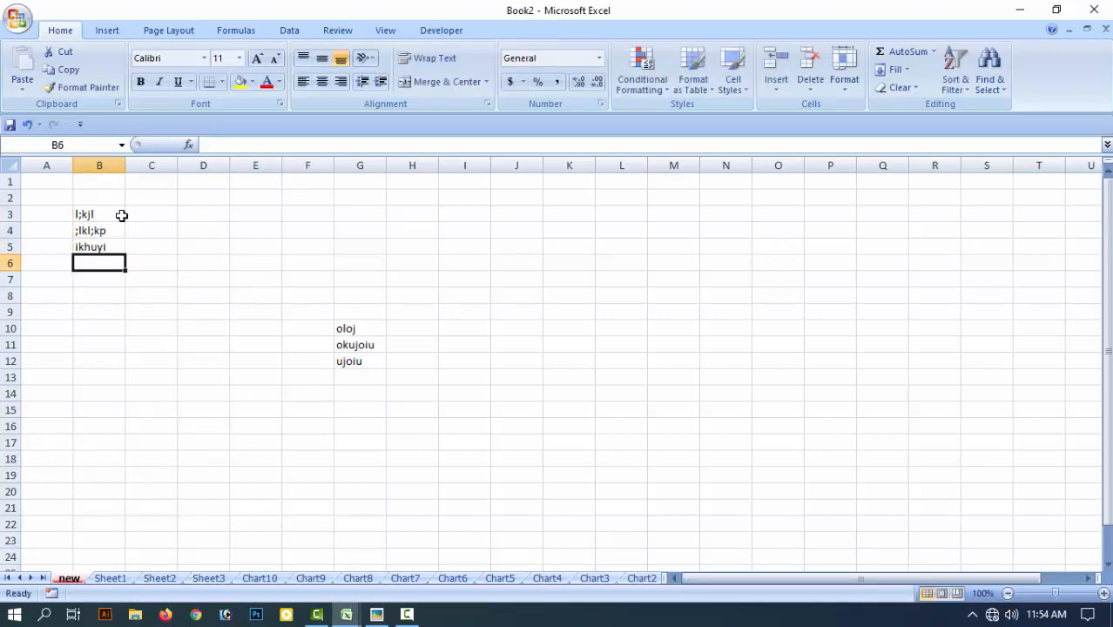
Hide the sheet "new" and unhide it again from the list of hidden sheets.
right_click(71, 578)
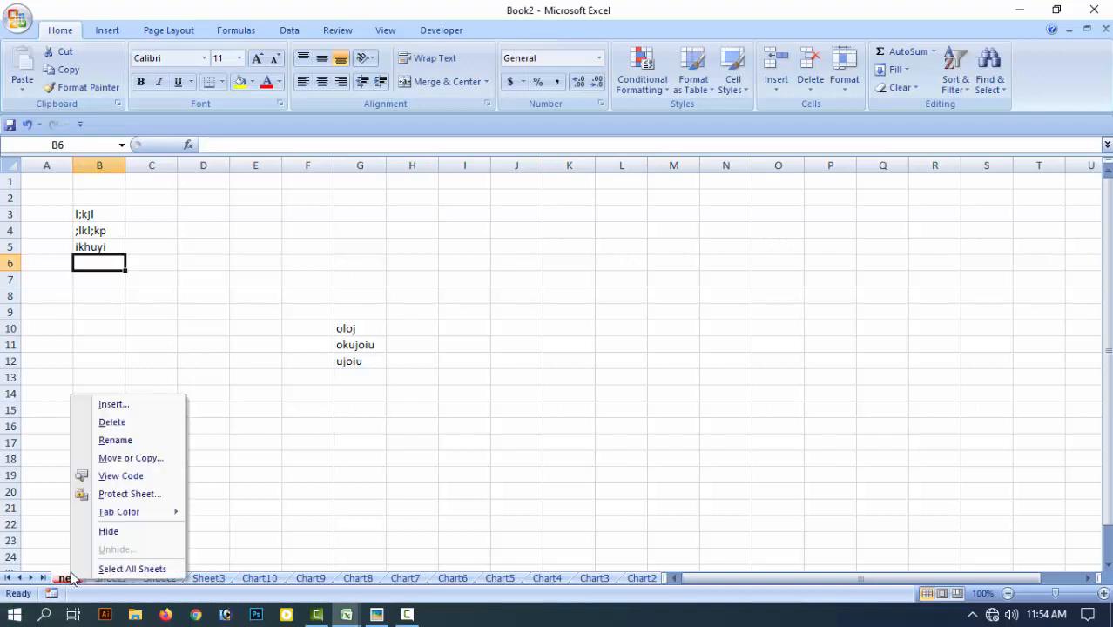
click(135, 536)
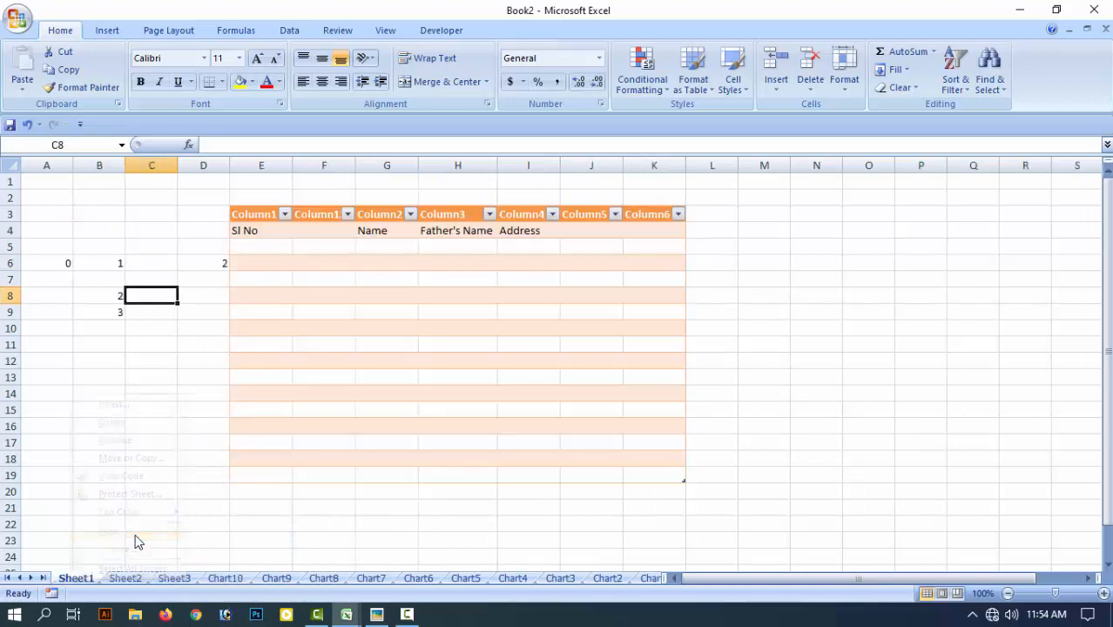
right_click(60, 582)
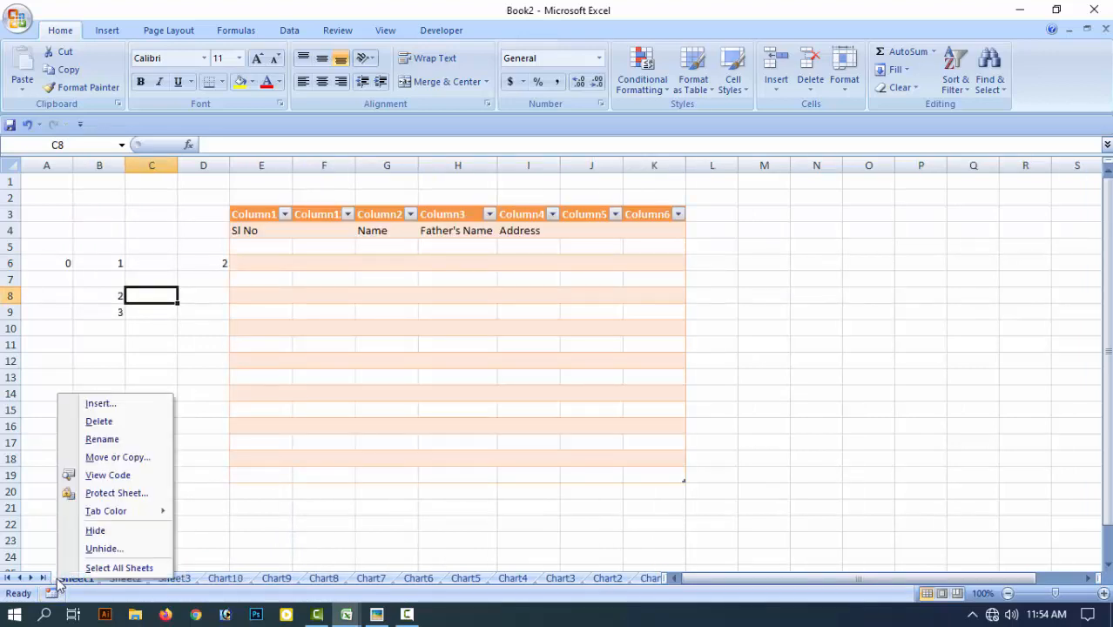
click(117, 551)
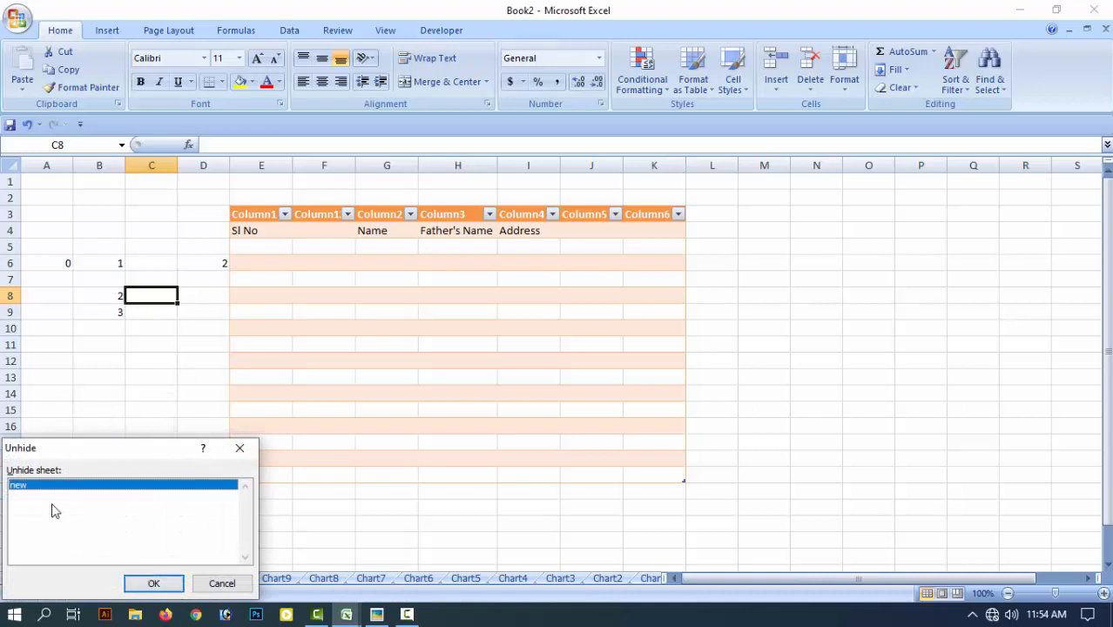
click(160, 586)
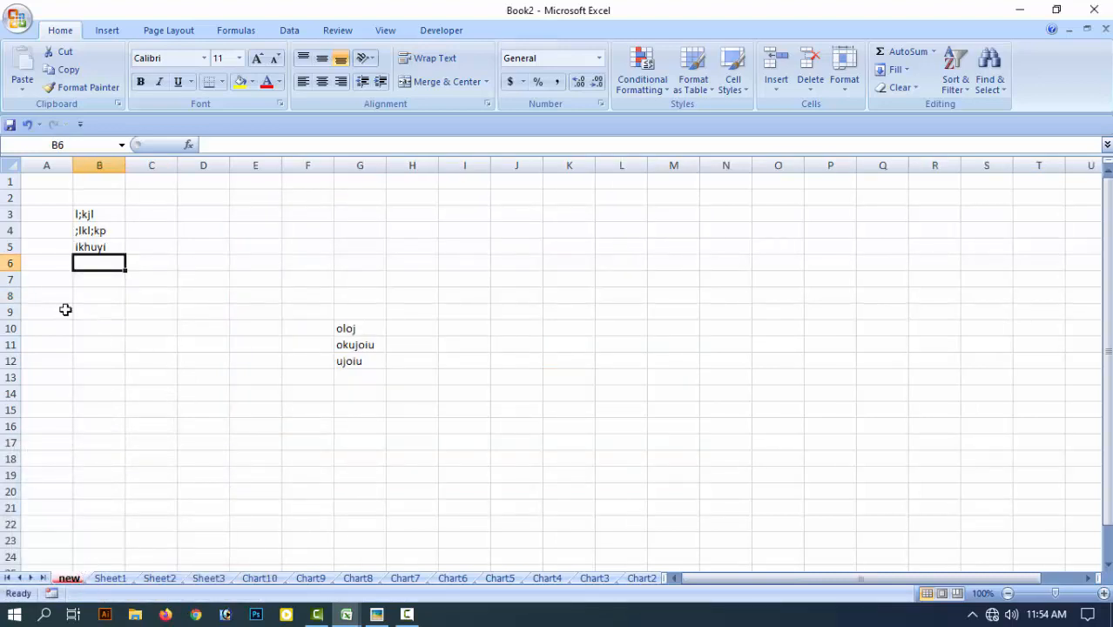
Enter "mmmm" in cell C5 and "nnnnn" in cell D5 of the sheet "new".
click(150, 245)
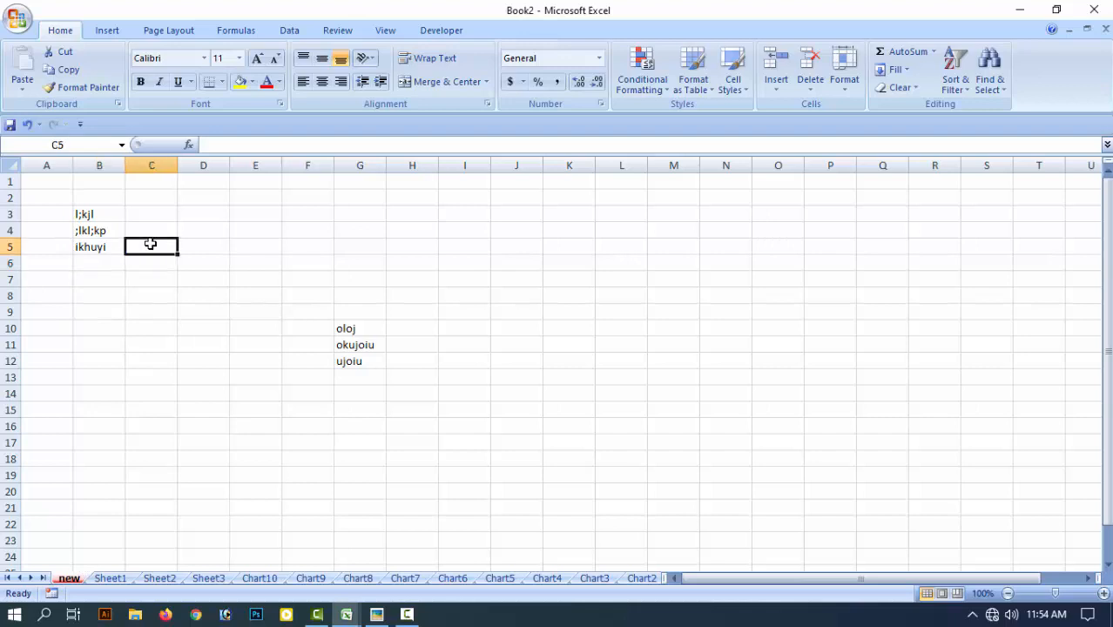
text(mmmm)
key(Tab)
text(nnnn)
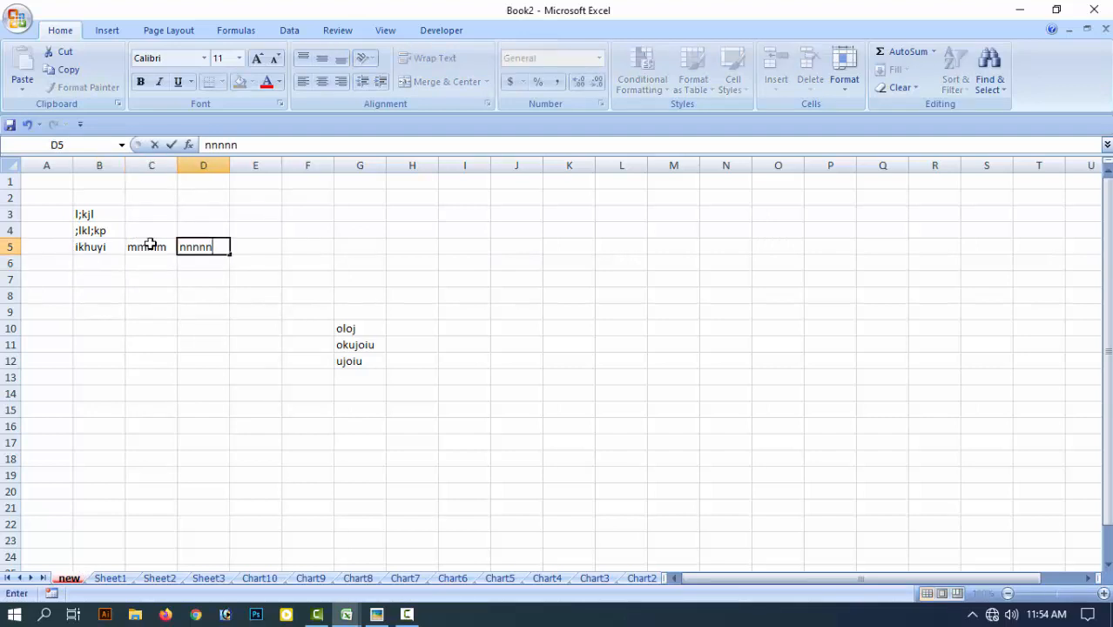
click(146, 316)
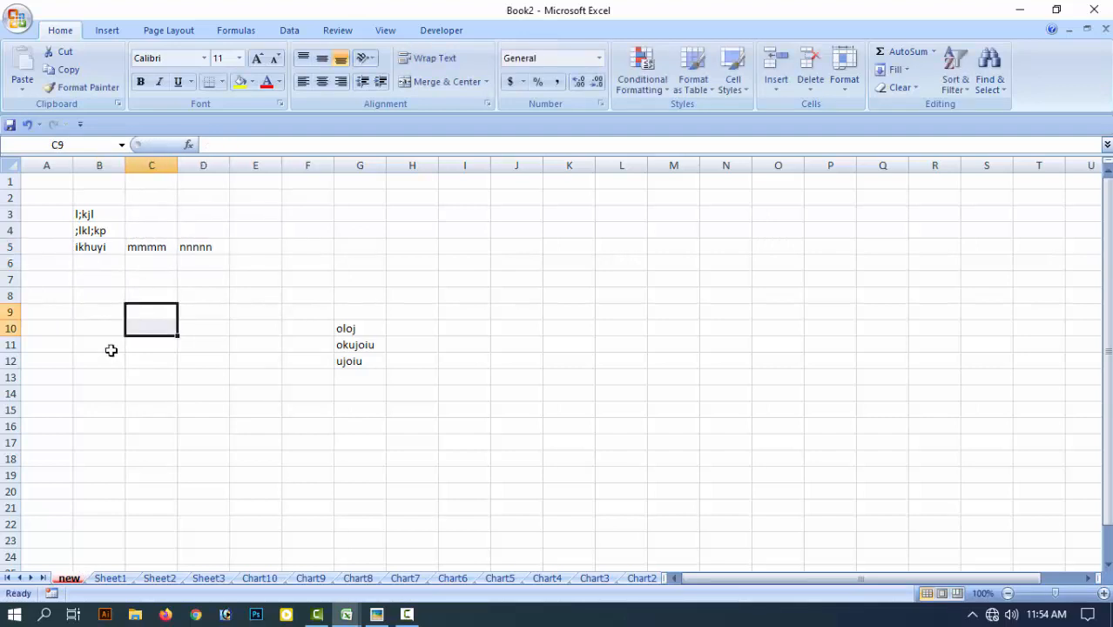
Hide column C of the sheet "new".
click(151, 166)
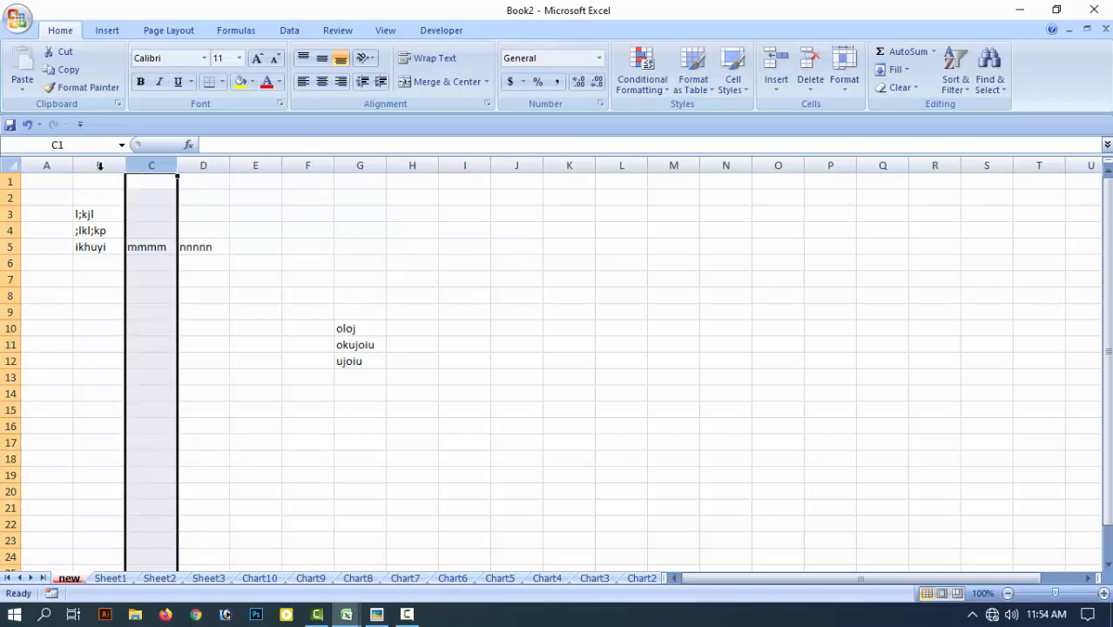
click(46, 166)
click(99, 166)
click(152, 166)
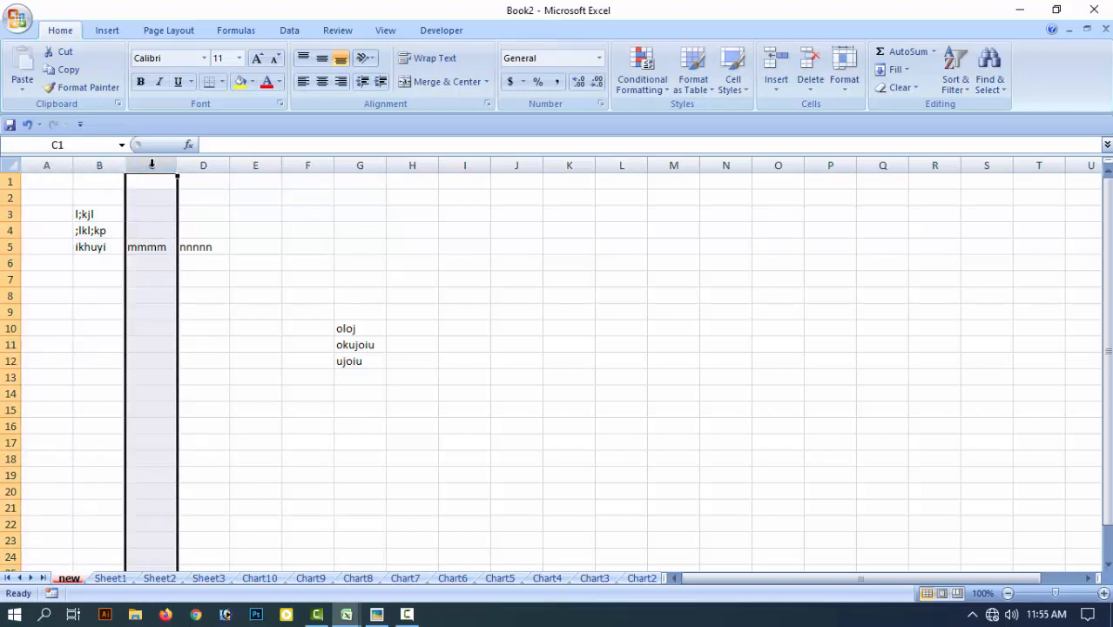
click(201, 165)
click(151, 165)
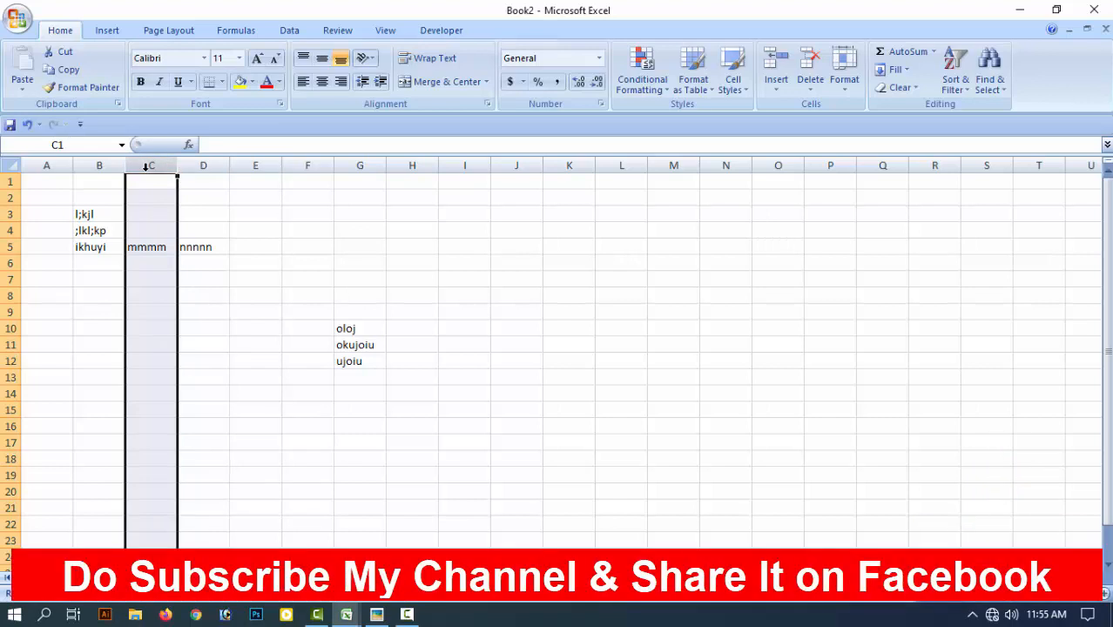
right_click(145, 166)
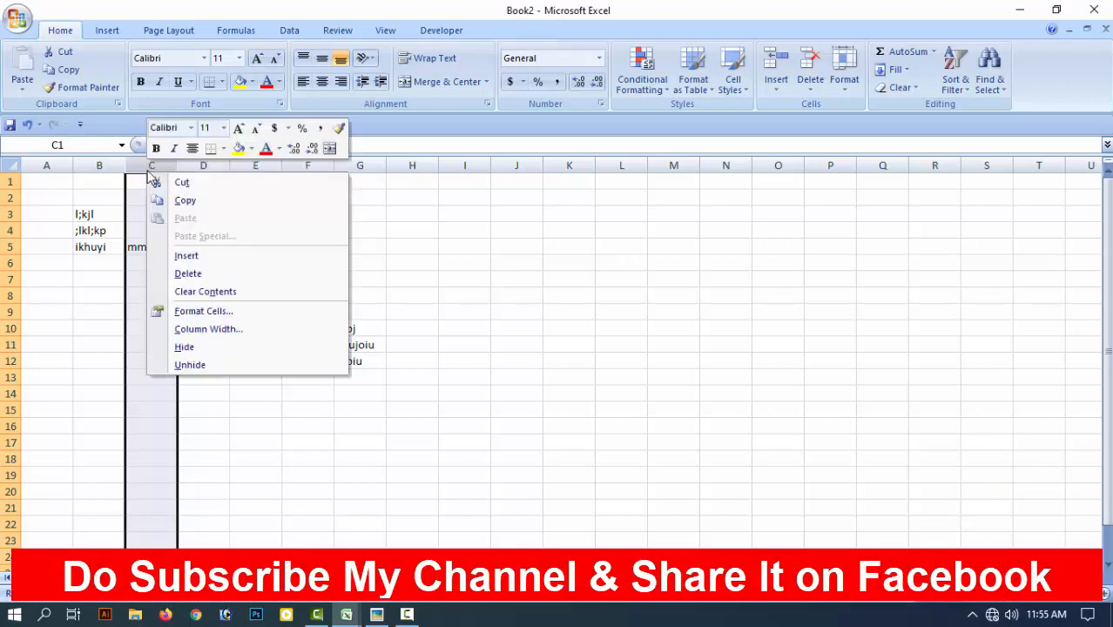
click(193, 348)
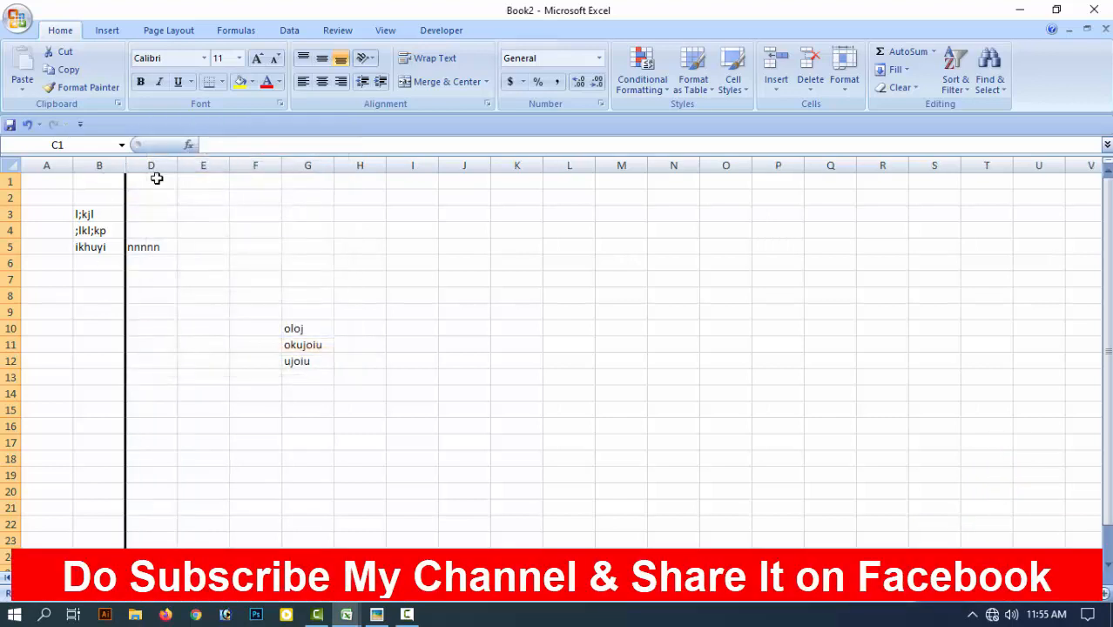
Unhide column C by selecting its neighbouring columns B and D together and applying Unhide.
click(32, 186)
click(111, 166)
click(159, 175)
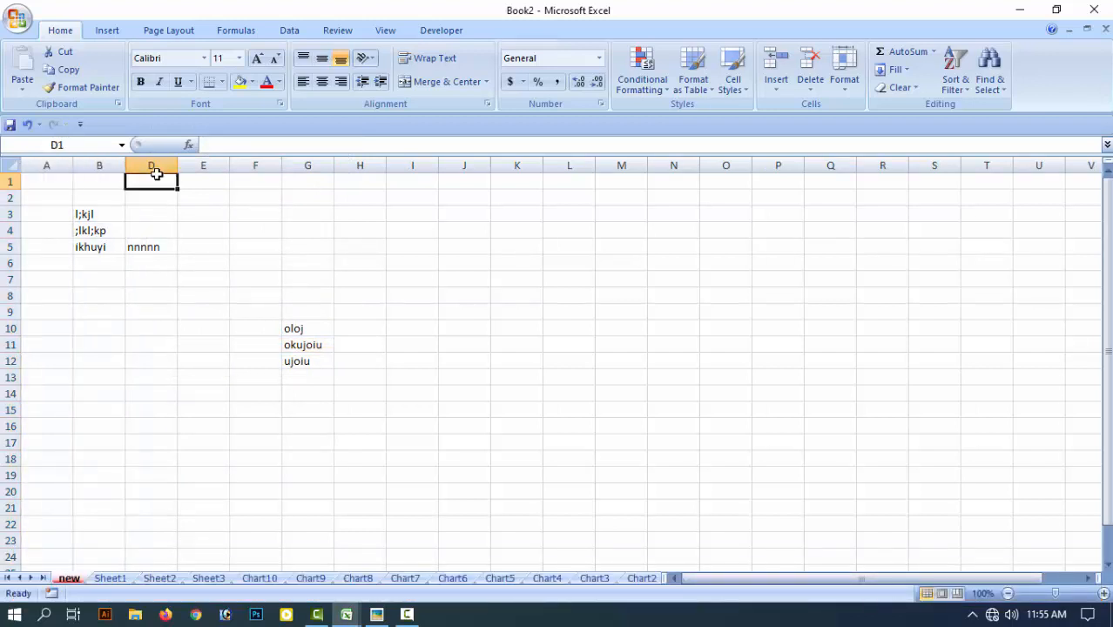
drag(114, 166, 162, 166)
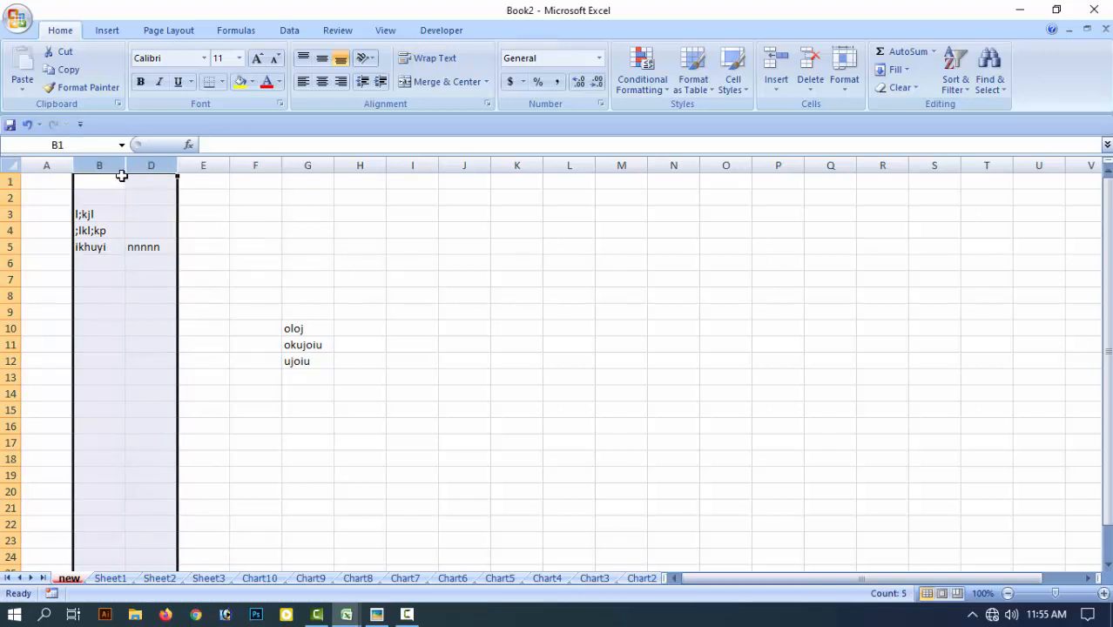
right_click(126, 165)
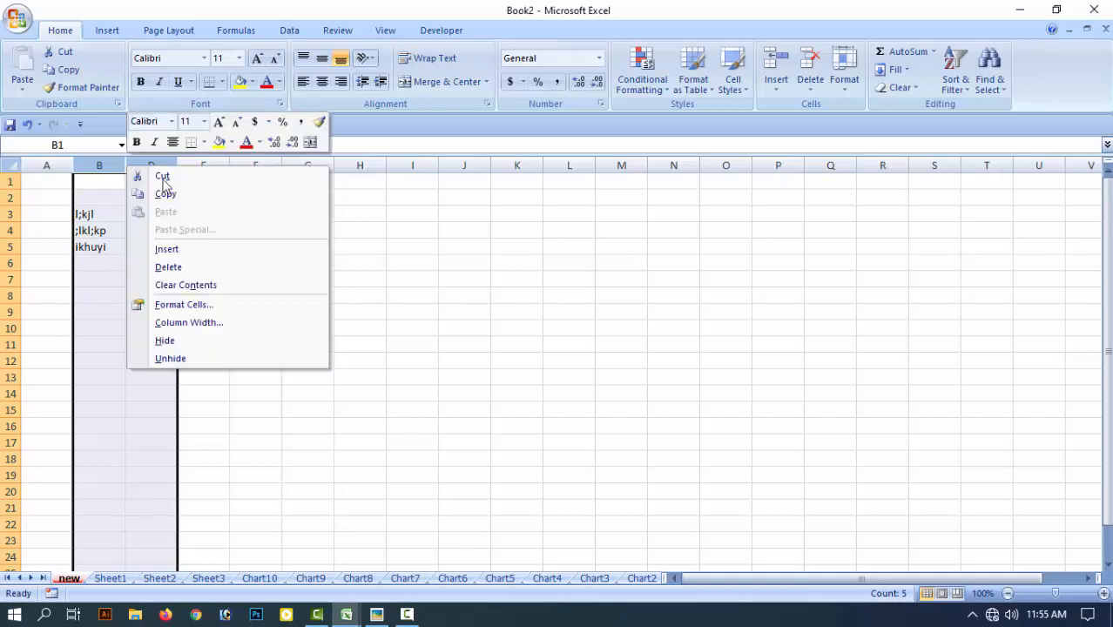
click(192, 360)
click(160, 262)
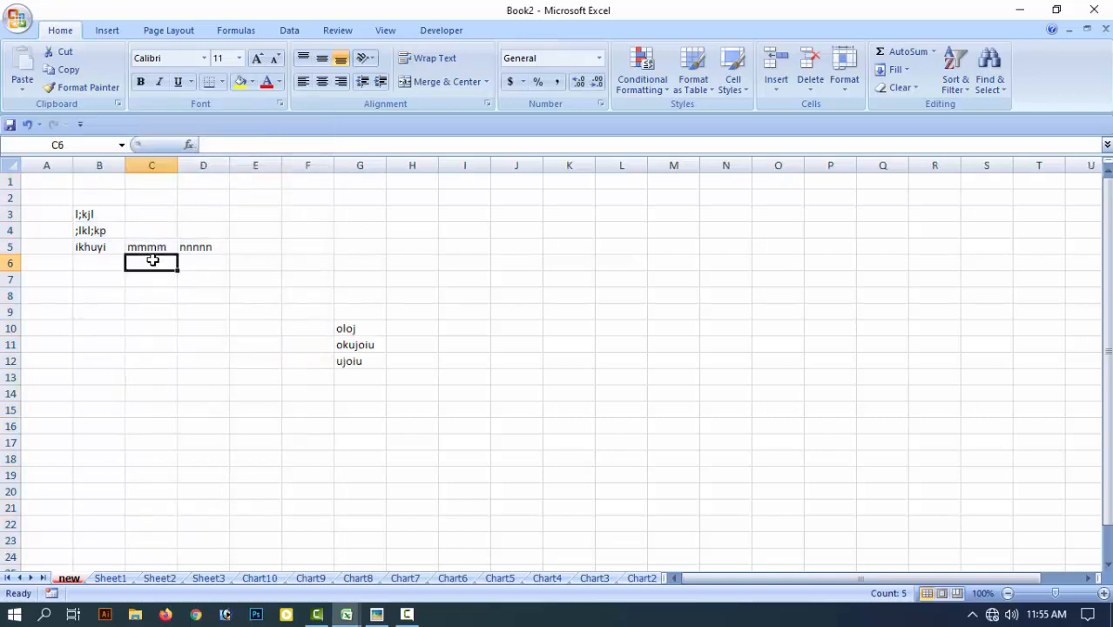
click(149, 173)
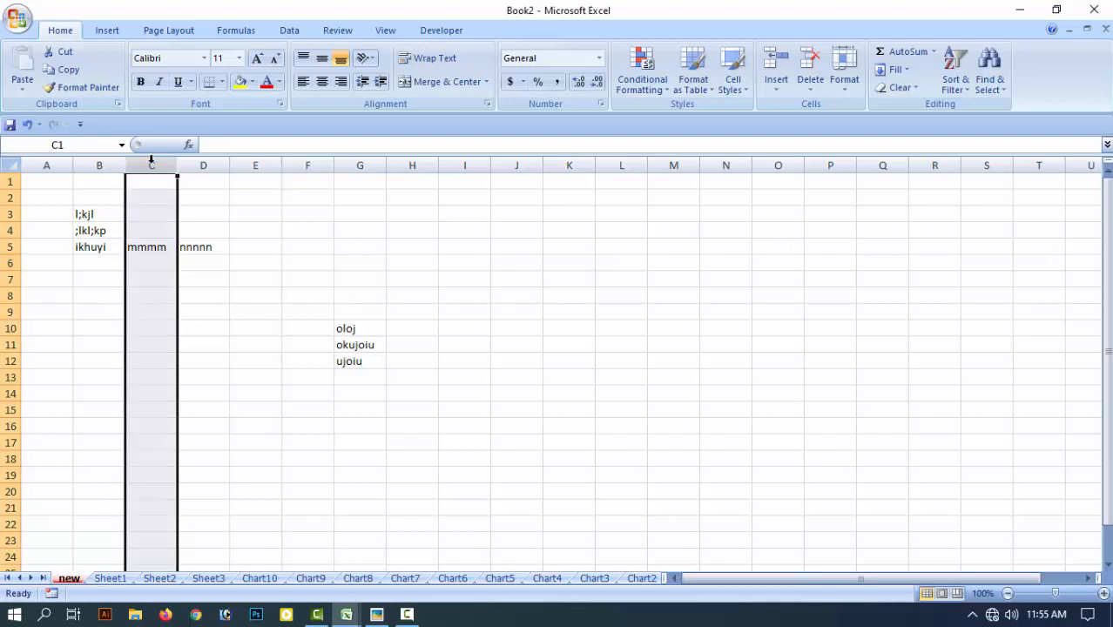
Hide row 4 of the sheet "new".
click(7, 230)
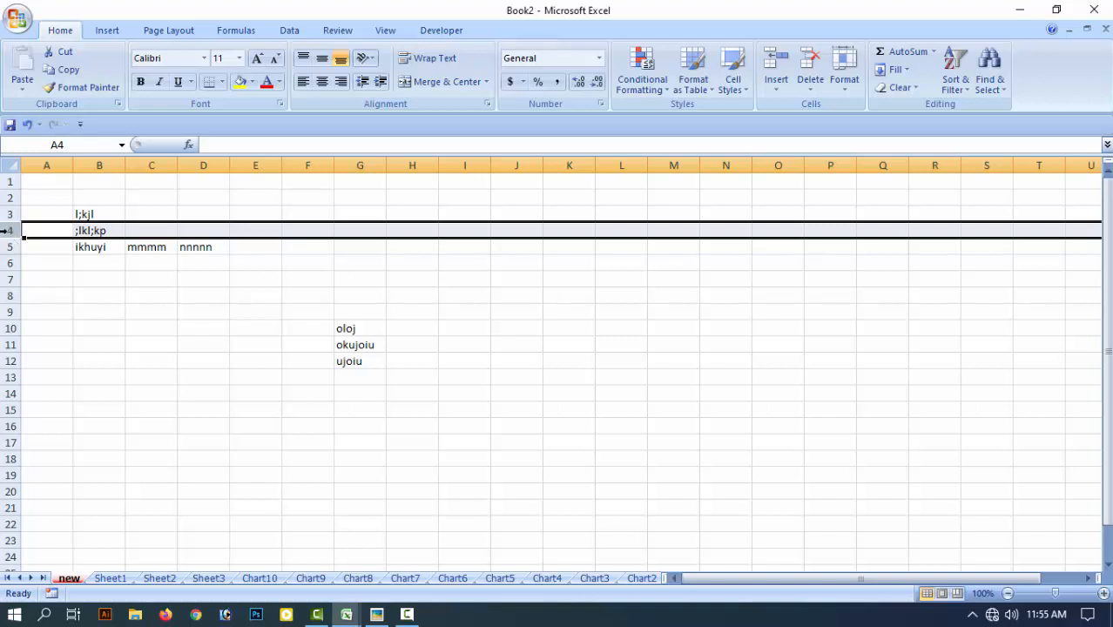
right_click(7, 230)
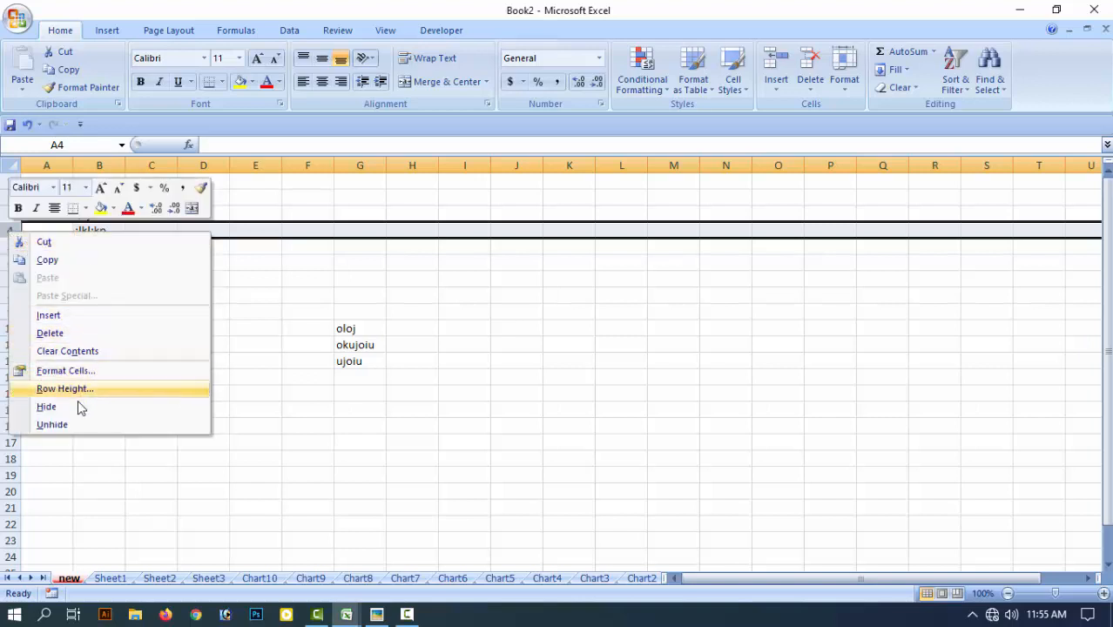
click(46, 406)
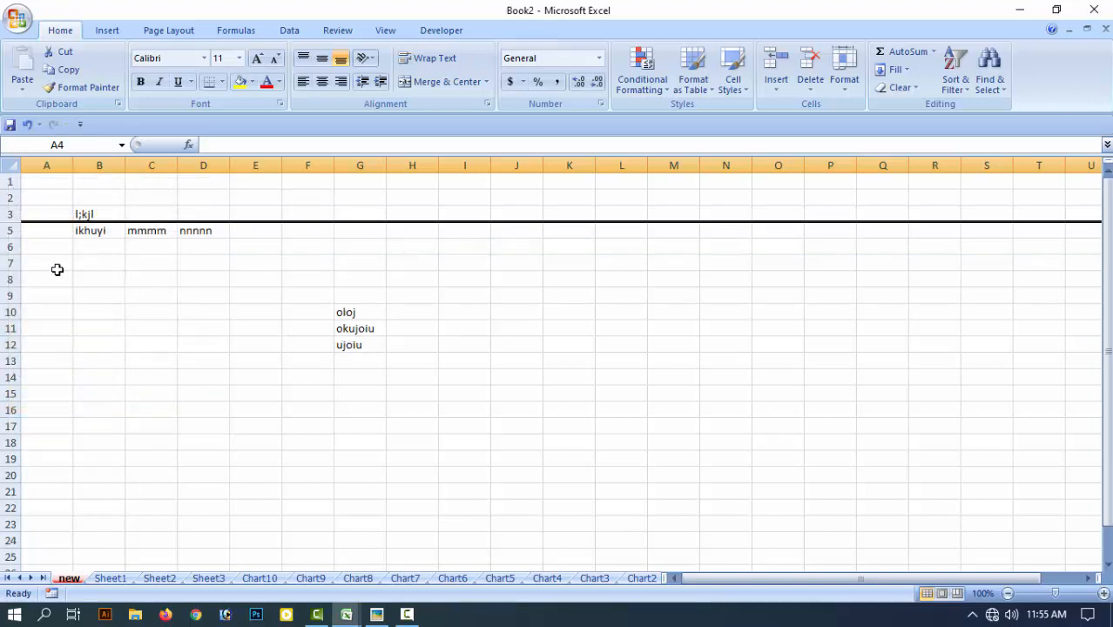
Unhide row 4 by selecting its neighbouring rows 3 and 5 together and applying Unhide.
drag(7, 177, 6, 182)
click(8, 200)
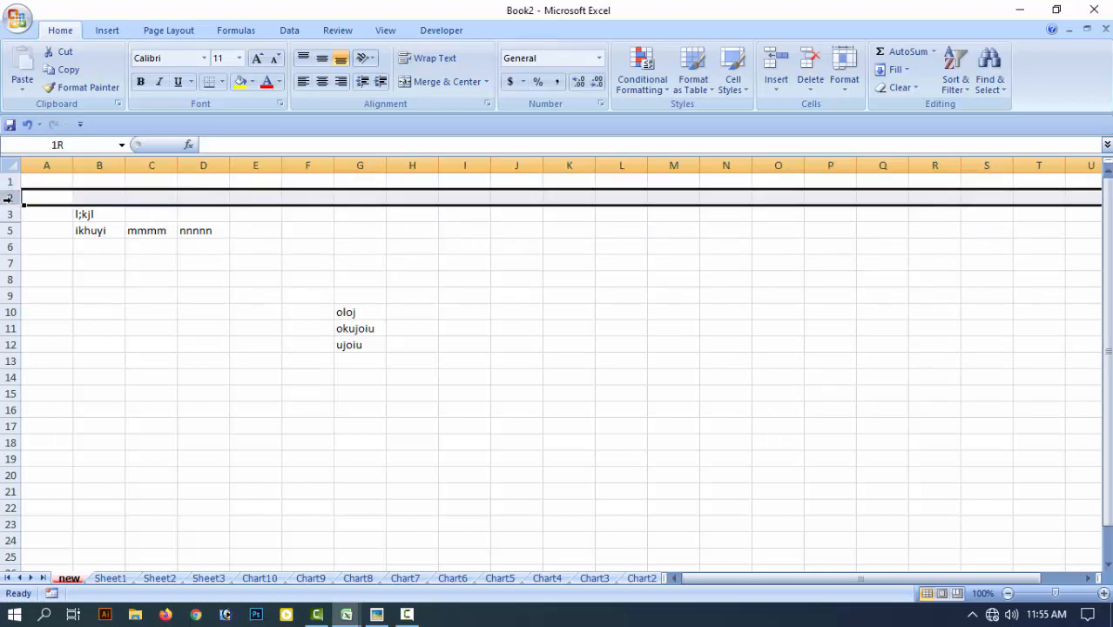
click(12, 216)
click(12, 231)
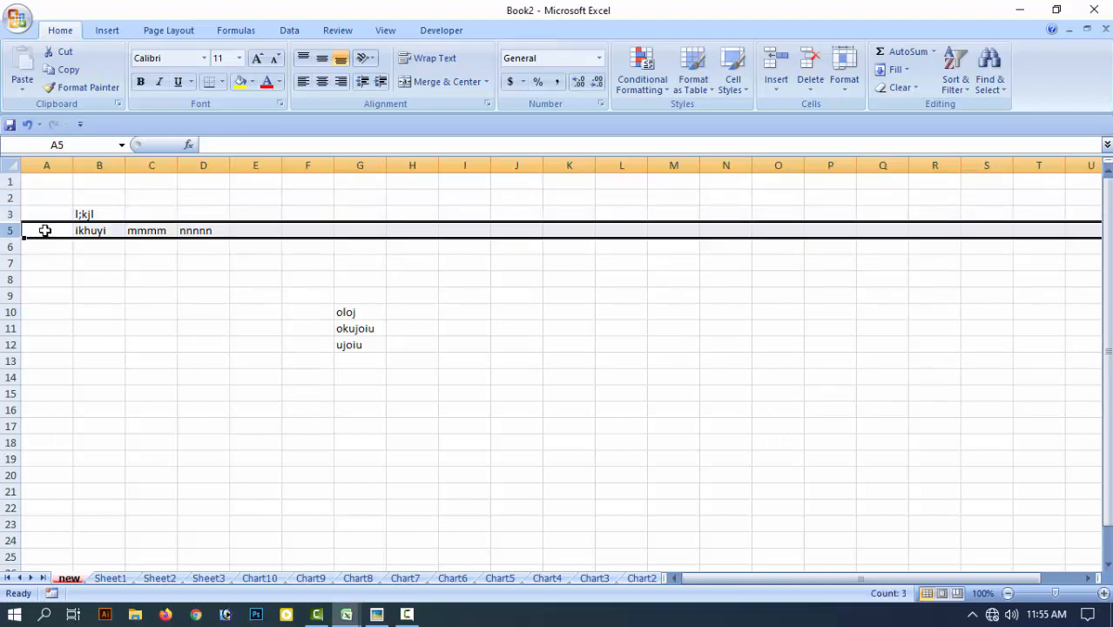
drag(12, 214, 9, 231)
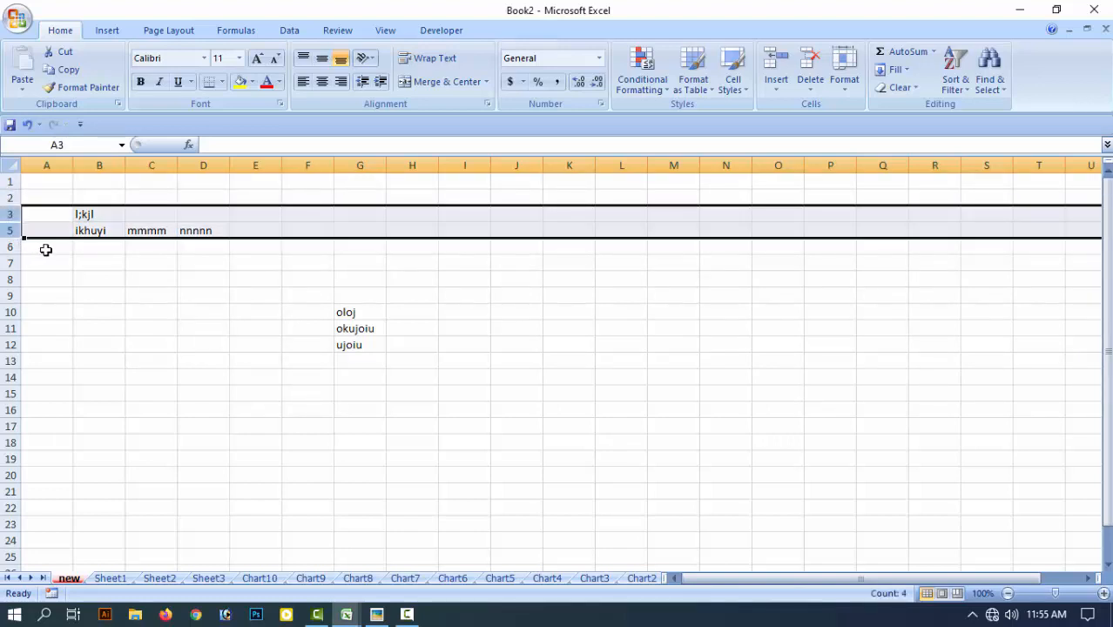
right_click(11, 219)
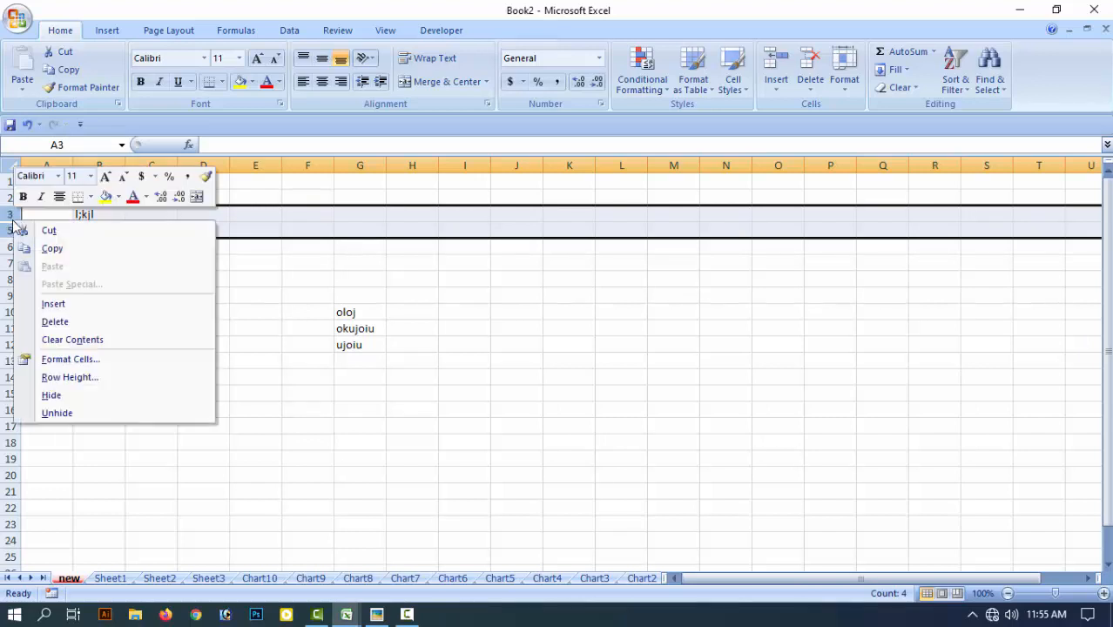
click(58, 413)
click(48, 310)
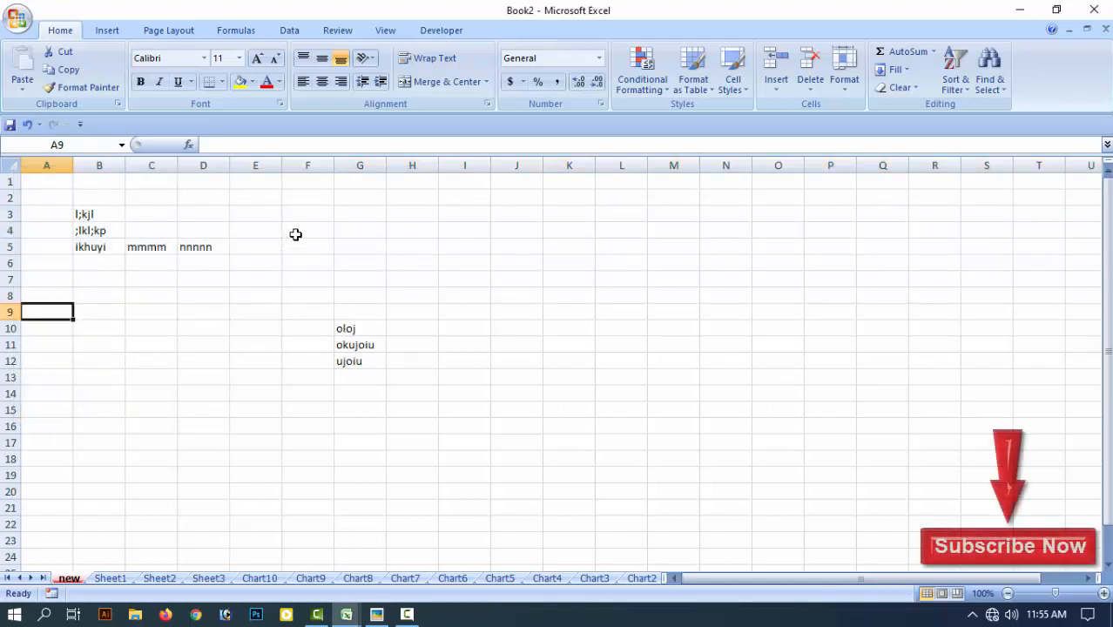
Delete the empty rows 1 and 2 of the sheet "new" and undo the deletion.
click(271, 259)
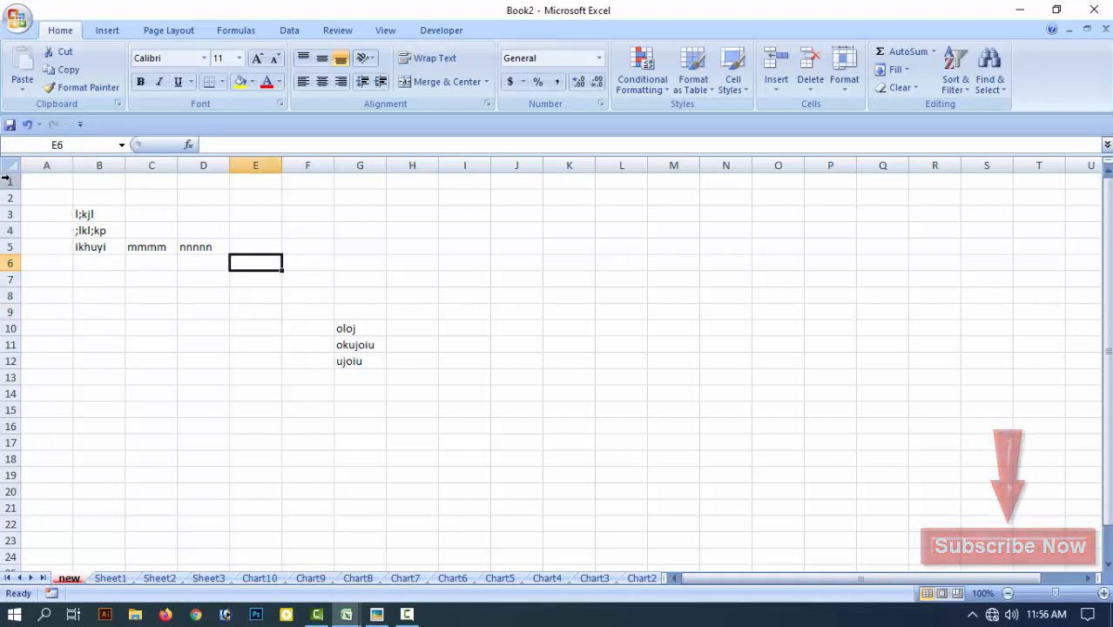
drag(4, 181, 4, 199)
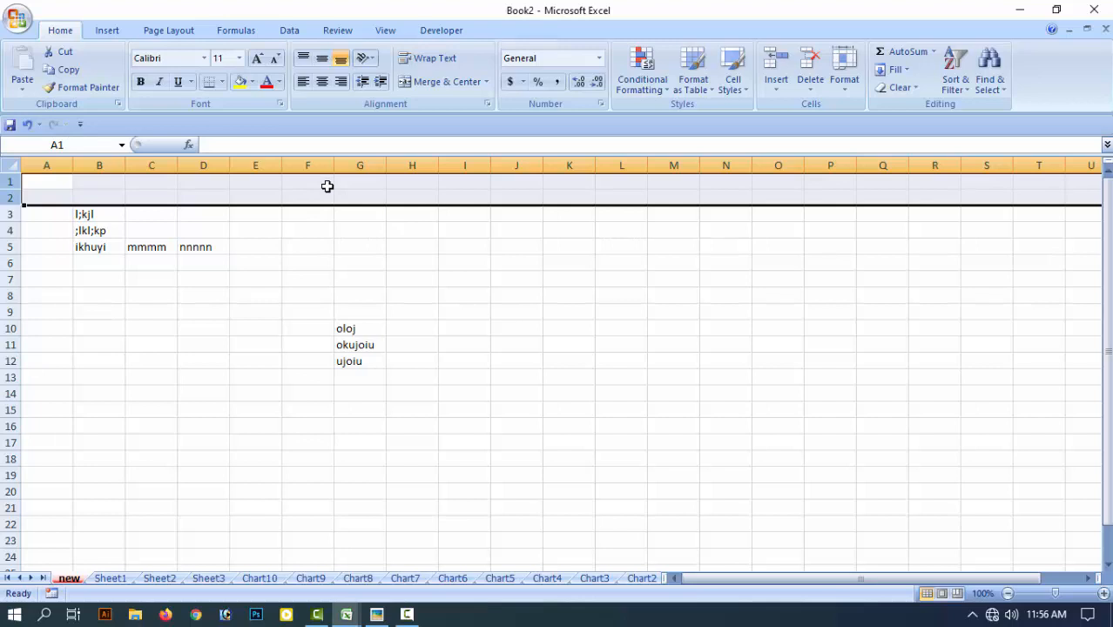
right_click(19, 186)
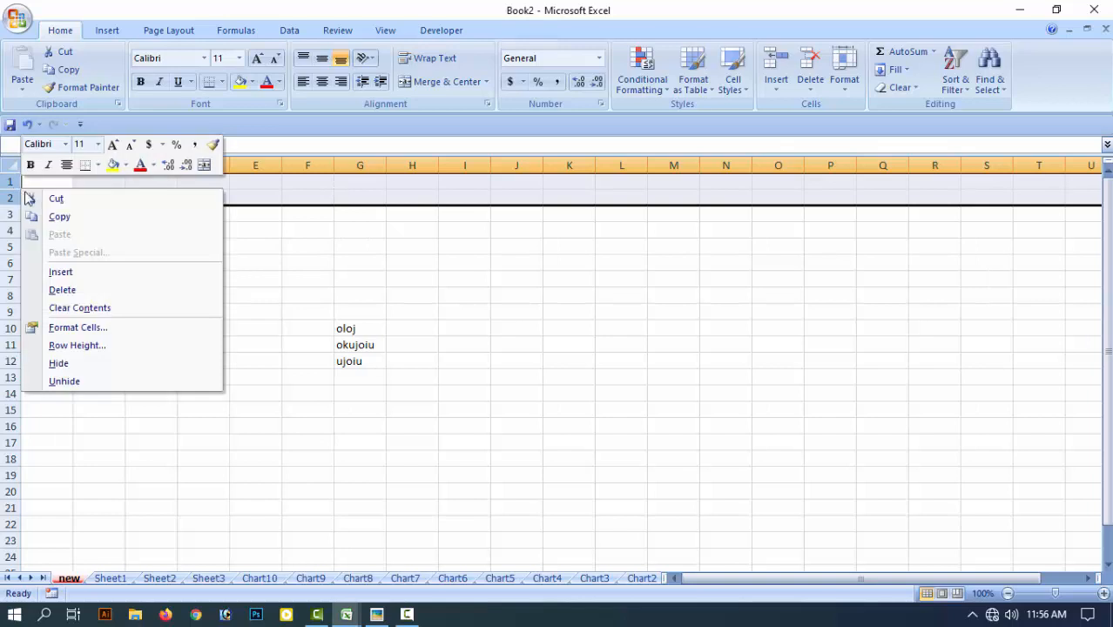
click(82, 290)
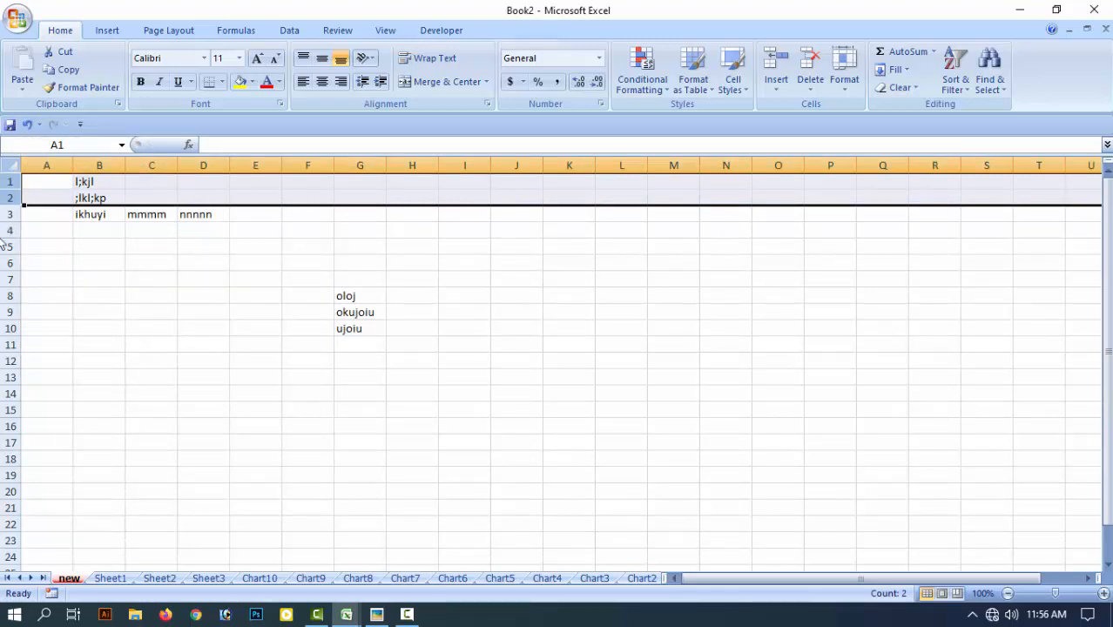
key(ctrl+z)
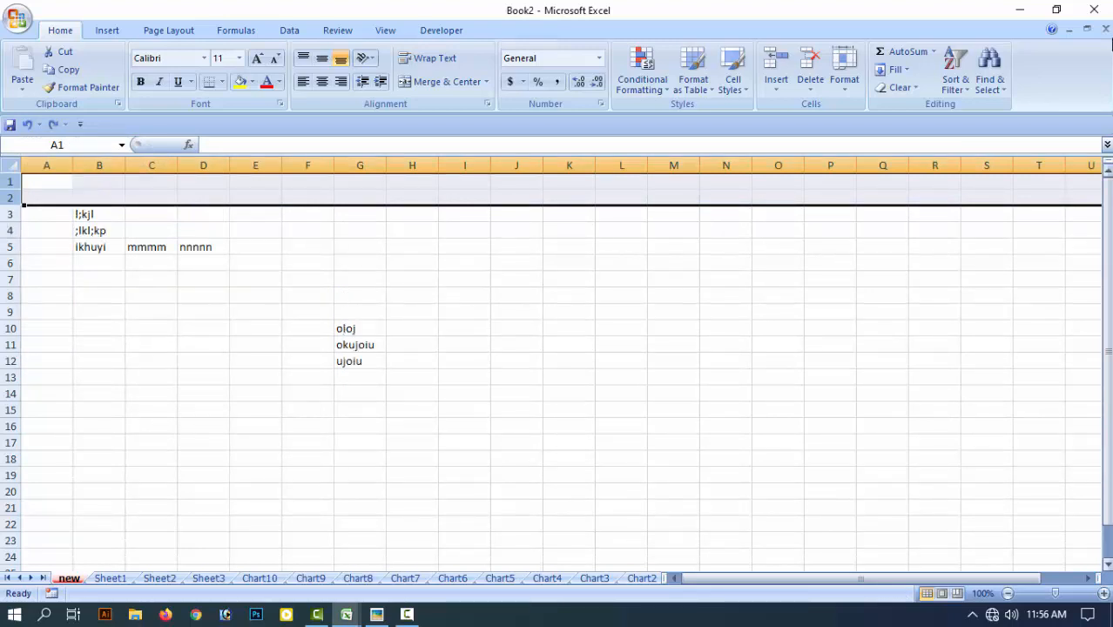
Delete the selected sheet rows 1 and 2 above the data on the sheet "new".
click(811, 94)
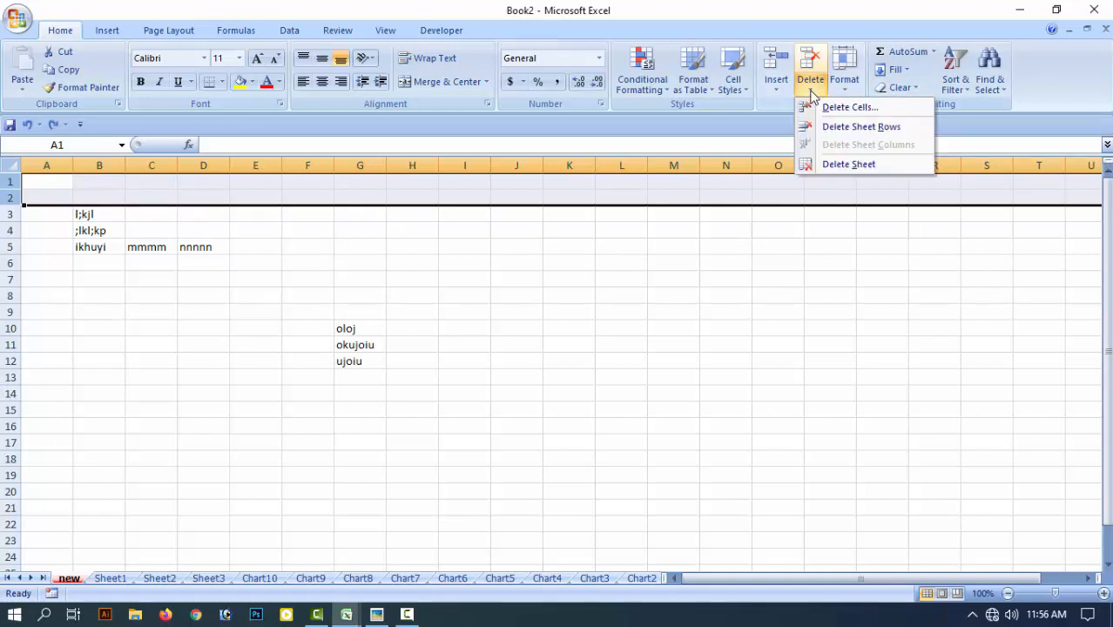
click(870, 135)
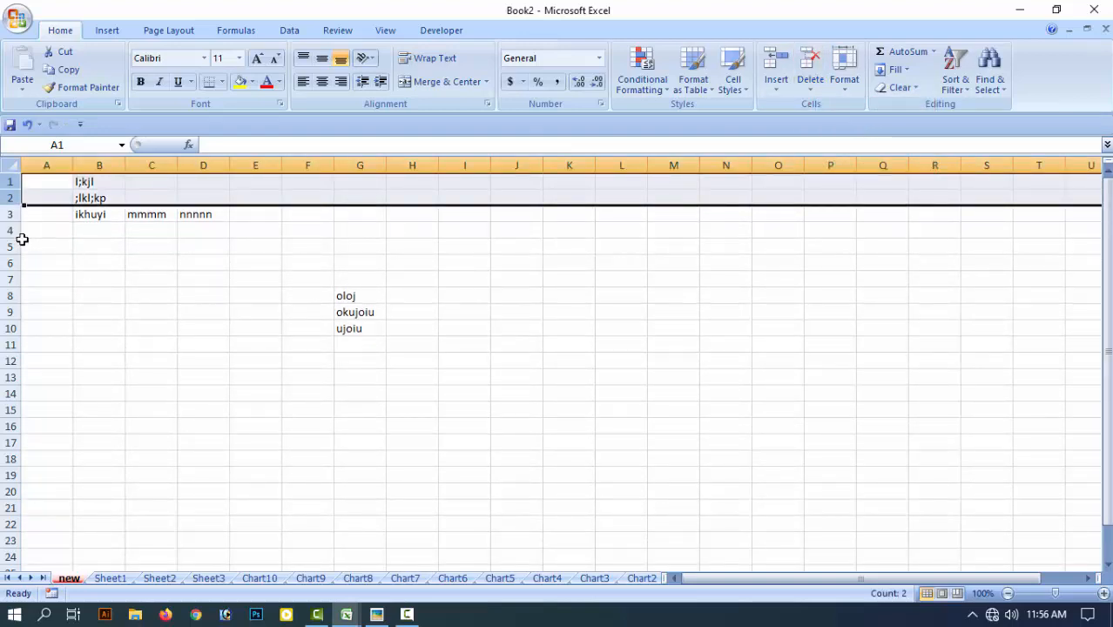
drag(9, 231, 6, 265)
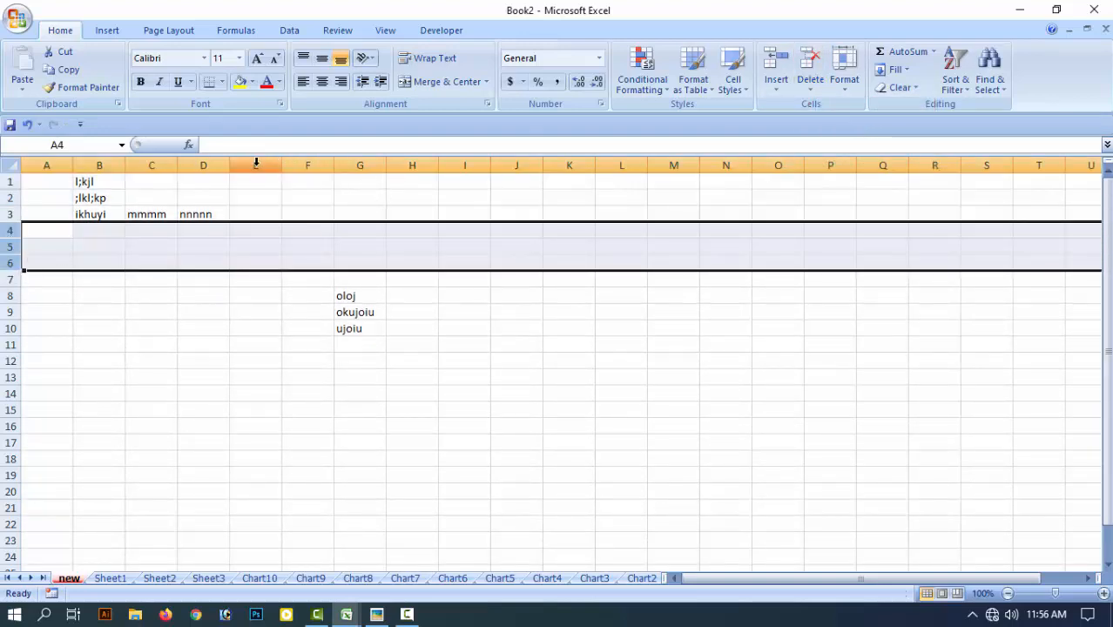
Delete the empty sheet columns E and F between the two data blocks.
drag(259, 164, 296, 177)
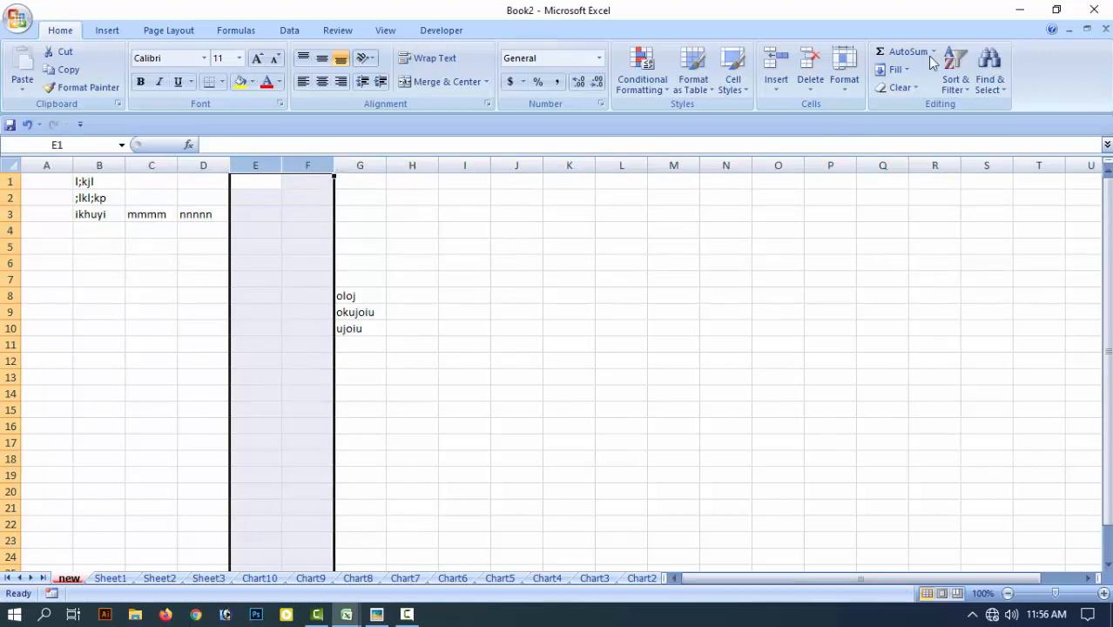
click(819, 98)
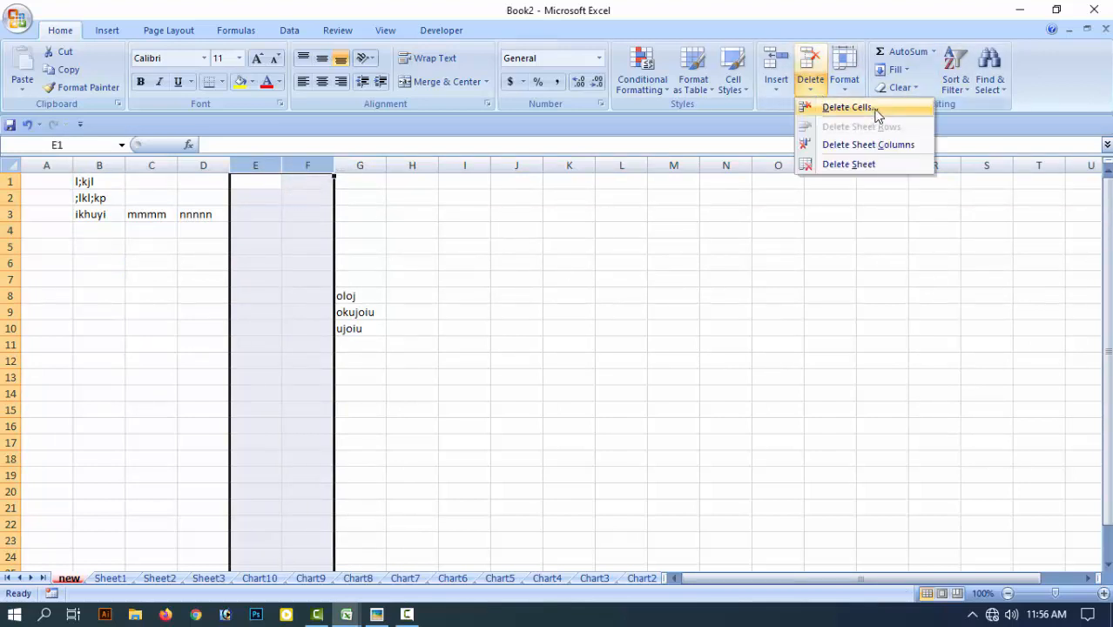
click(889, 147)
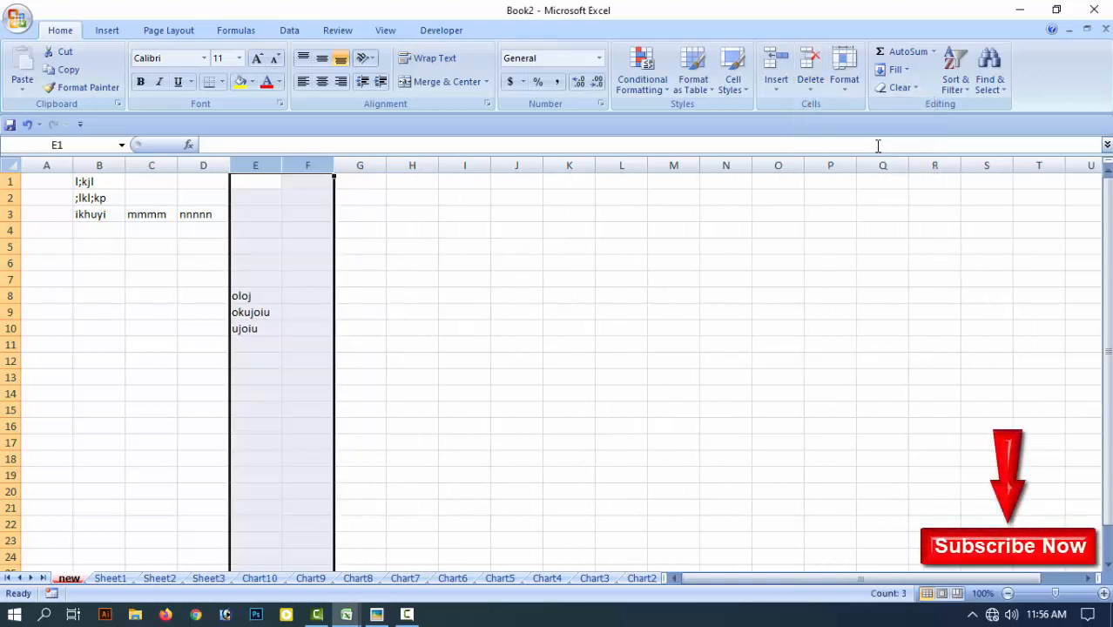
Delete the empty cell E1, shifting the cells below it up.
click(811, 88)
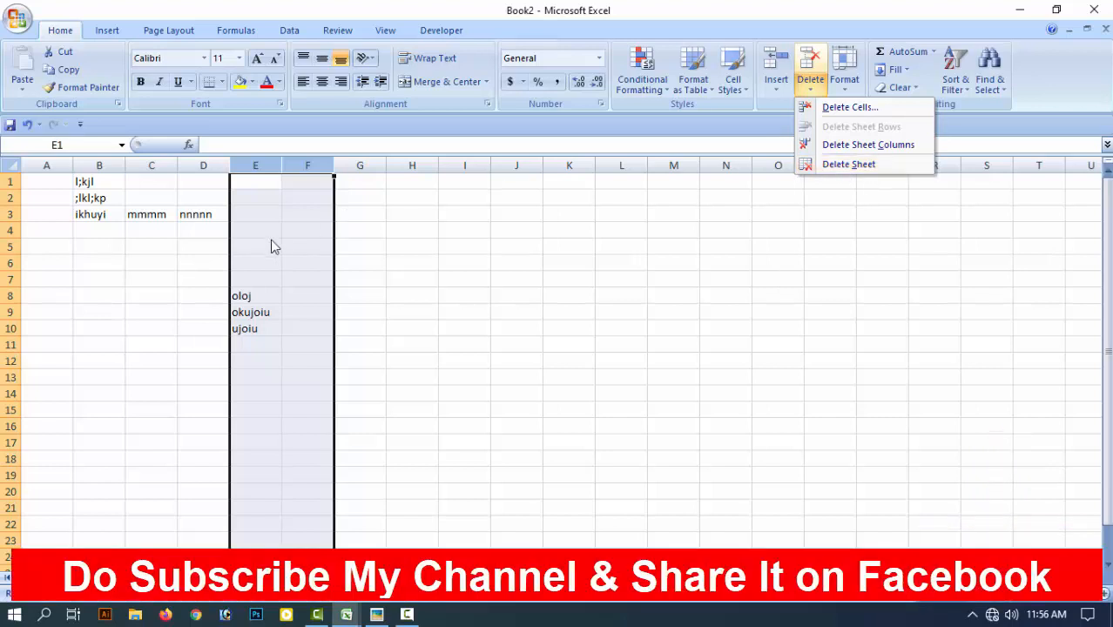
click(259, 218)
click(256, 185)
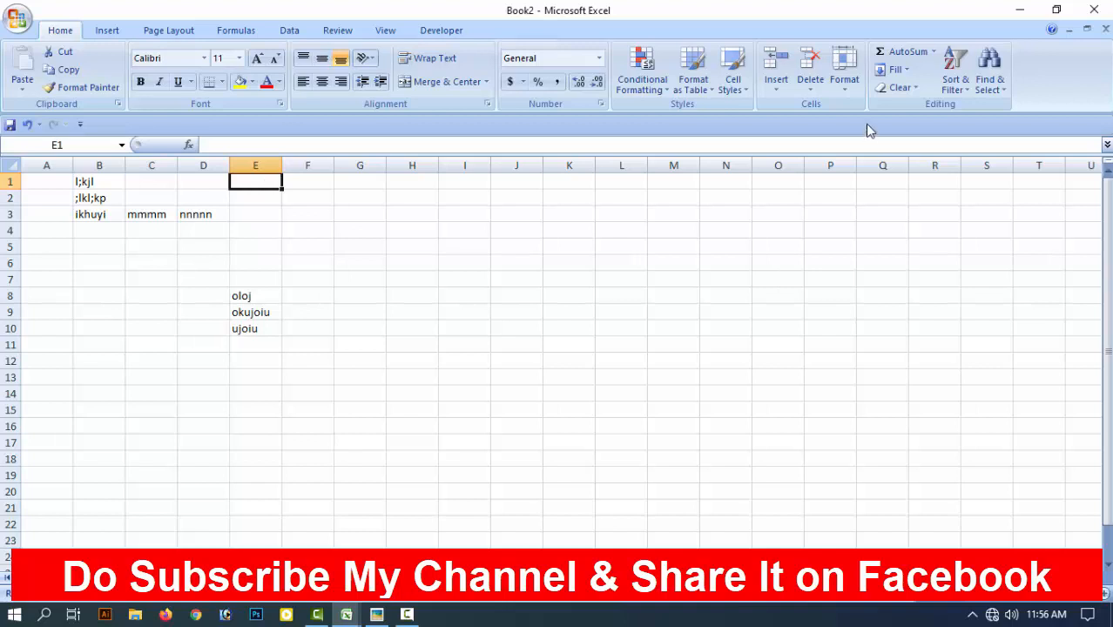
click(778, 83)
mouse_move(806, 86)
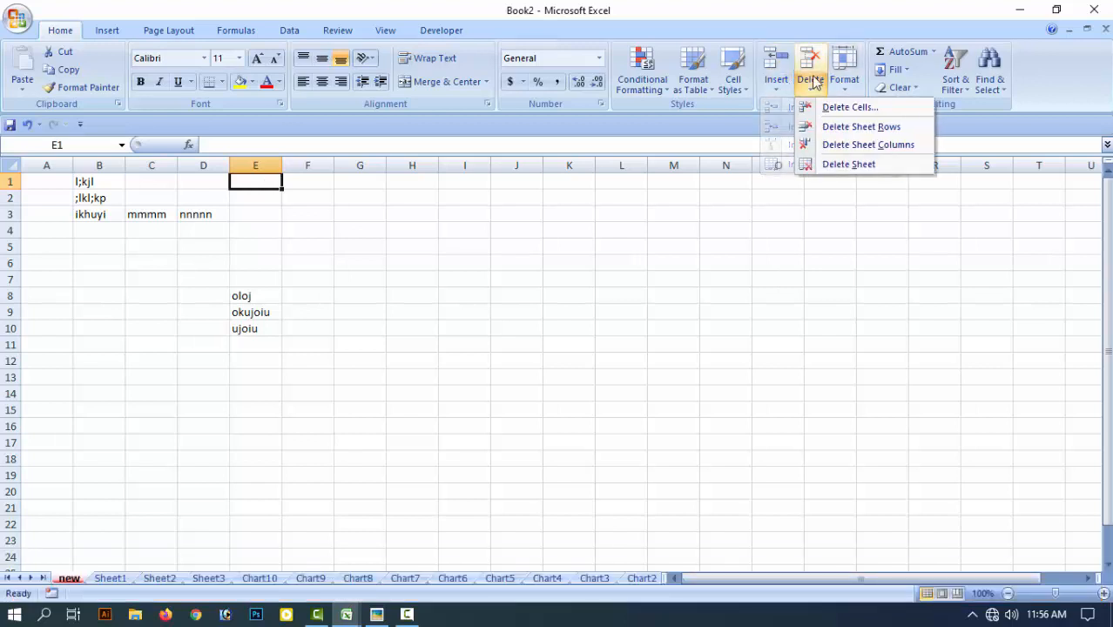
click(857, 107)
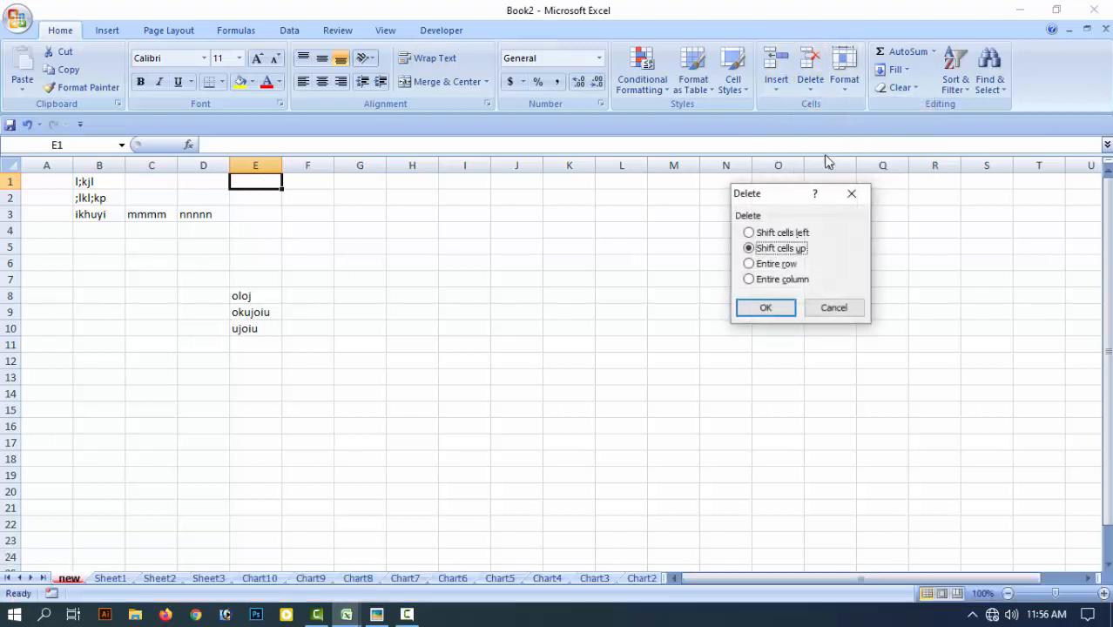
click(762, 310)
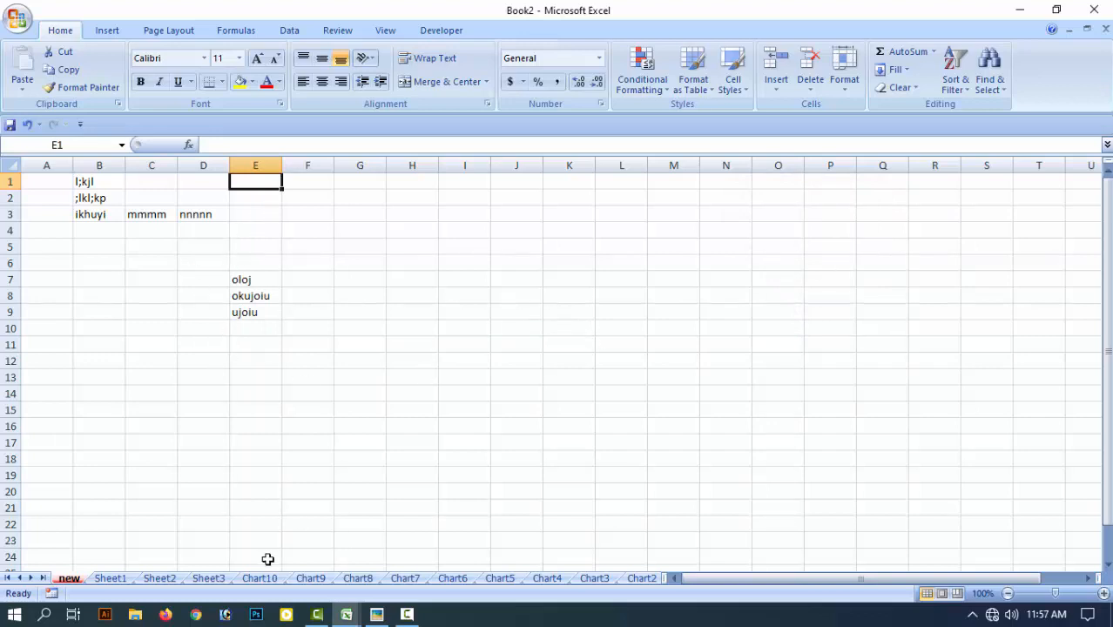
Delete the empty rows 5 and 6 of the sheet "new".
drag(10, 247, 8, 264)
right_click(20, 259)
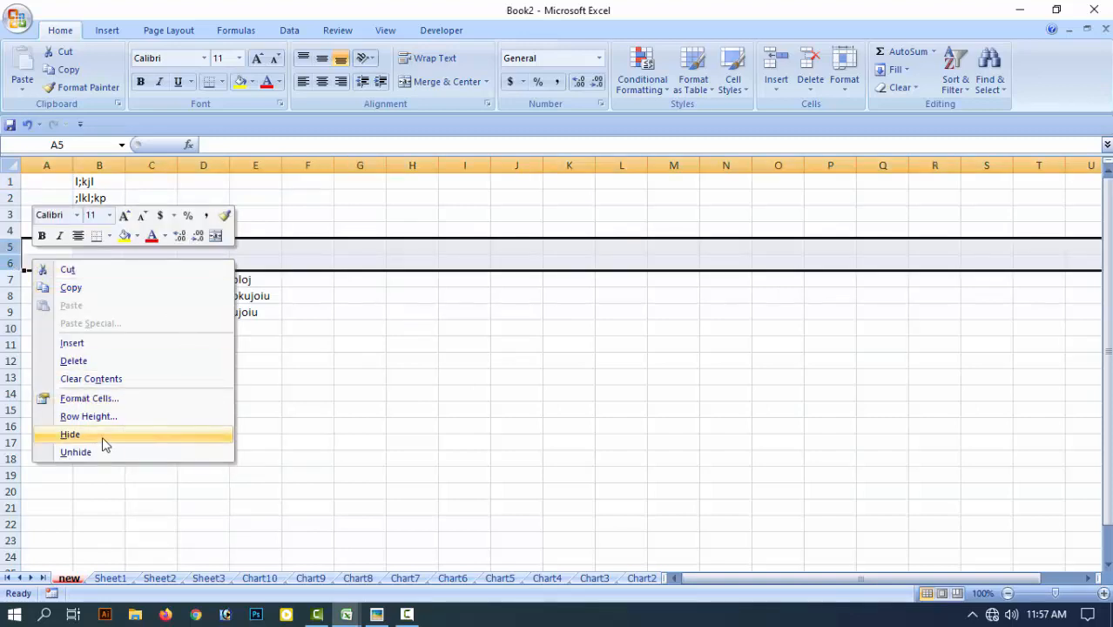
click(104, 360)
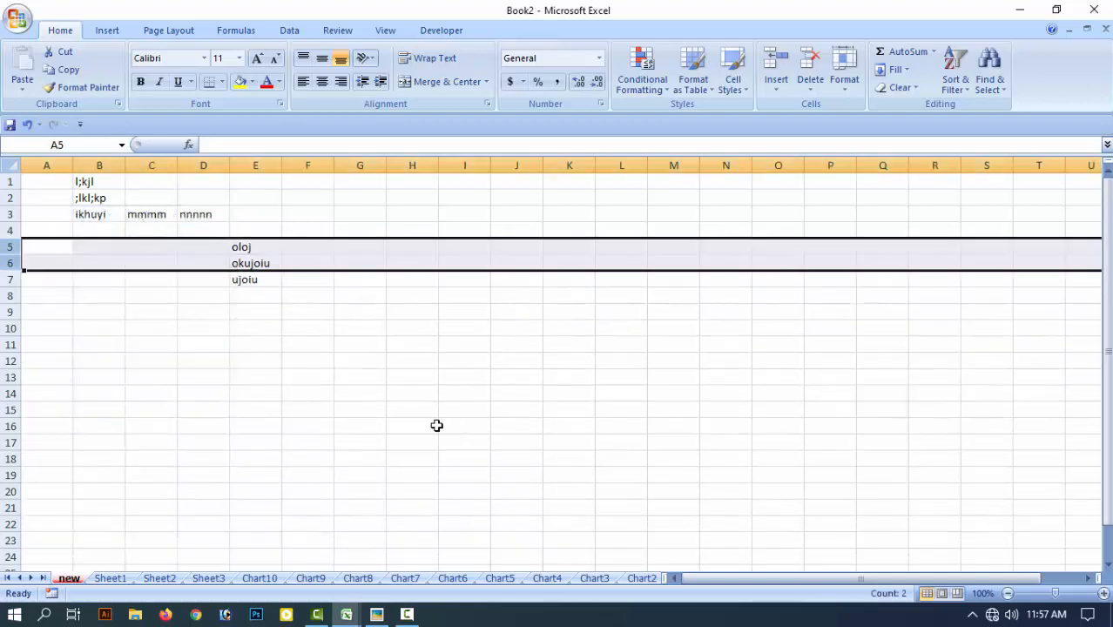
click(845, 82)
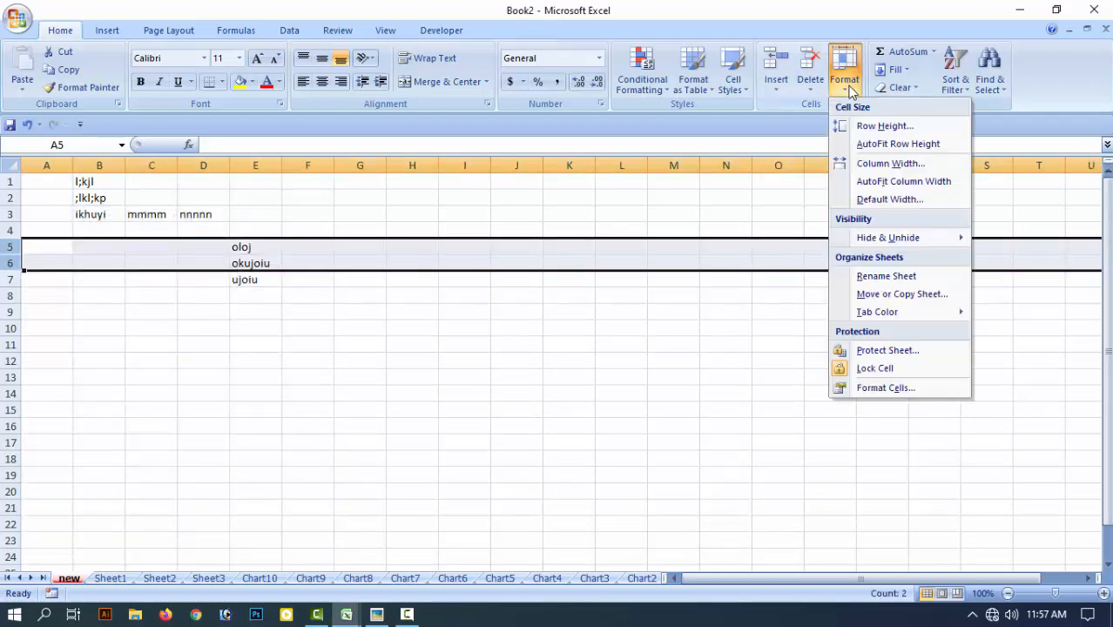
click(382, 223)
click(411, 214)
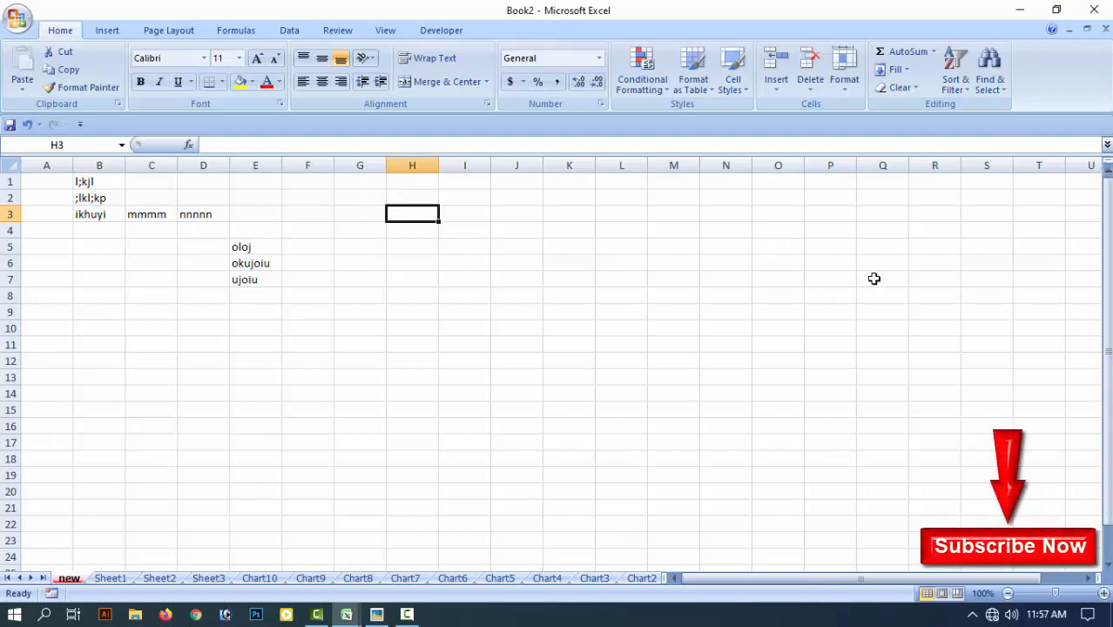
drag(353, 203, 421, 265)
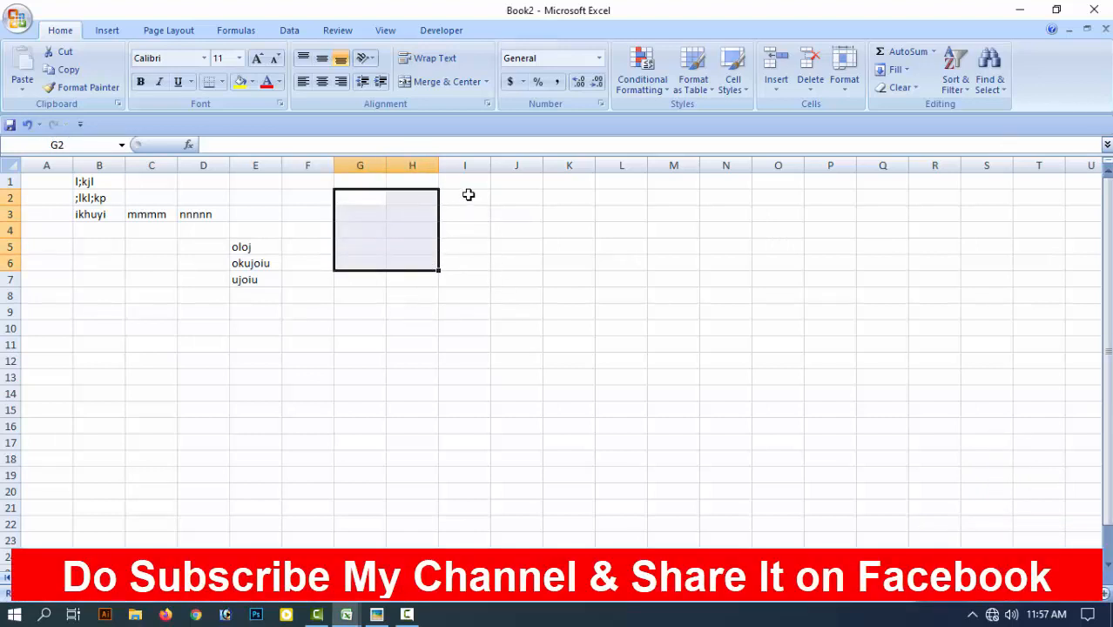
click(472, 201)
drag(319, 186, 508, 275)
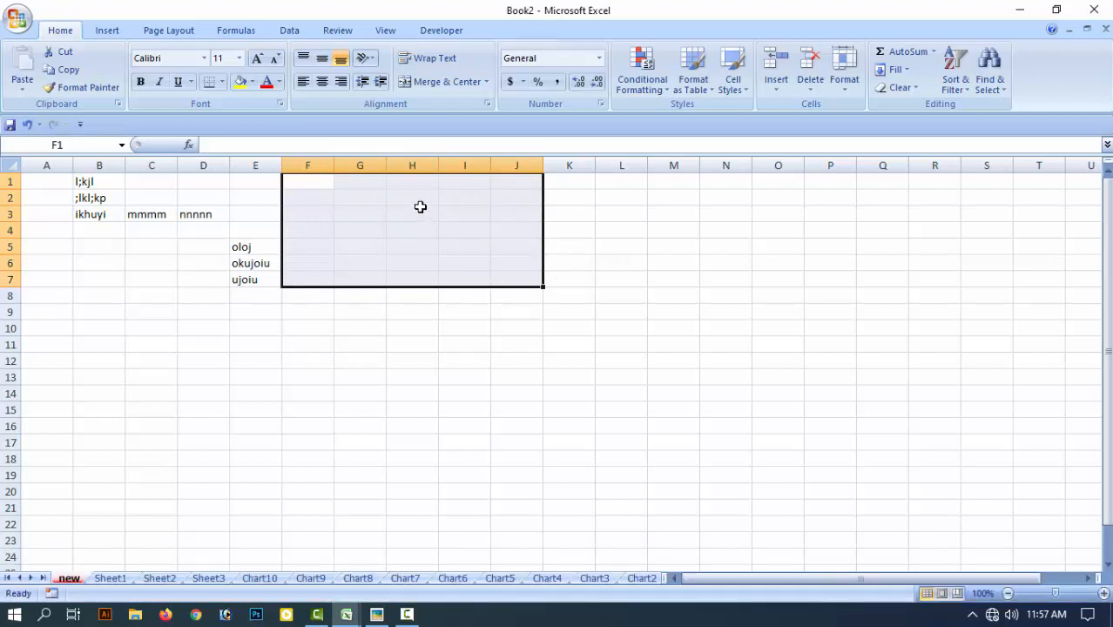
View the row height of row 2 and the sheet's default column width, cancelling both dialogs.
click(416, 200)
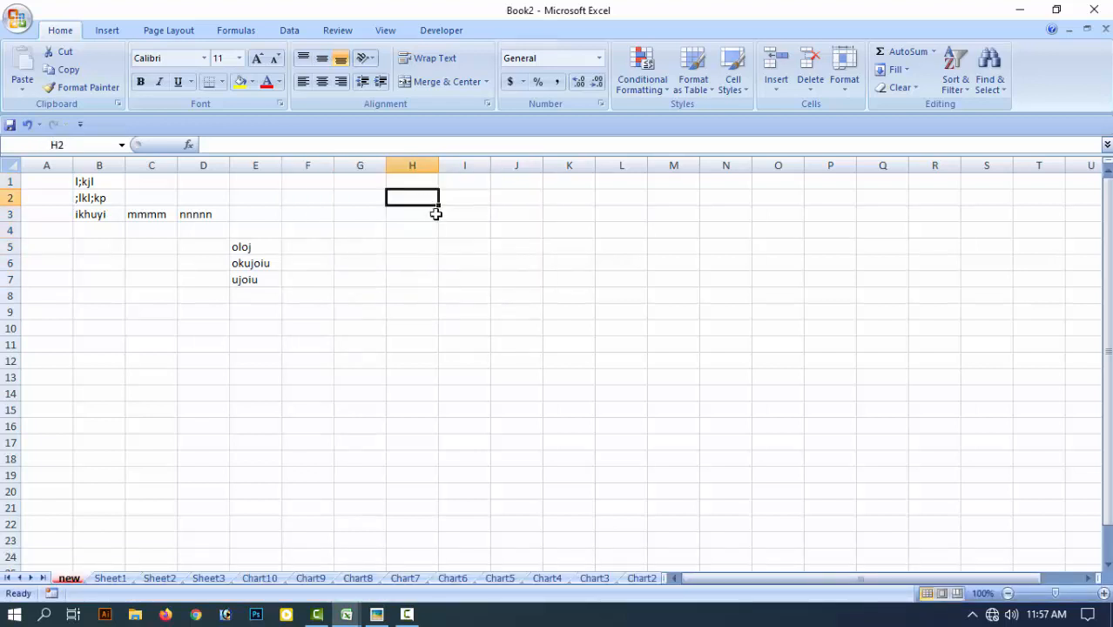
click(845, 79)
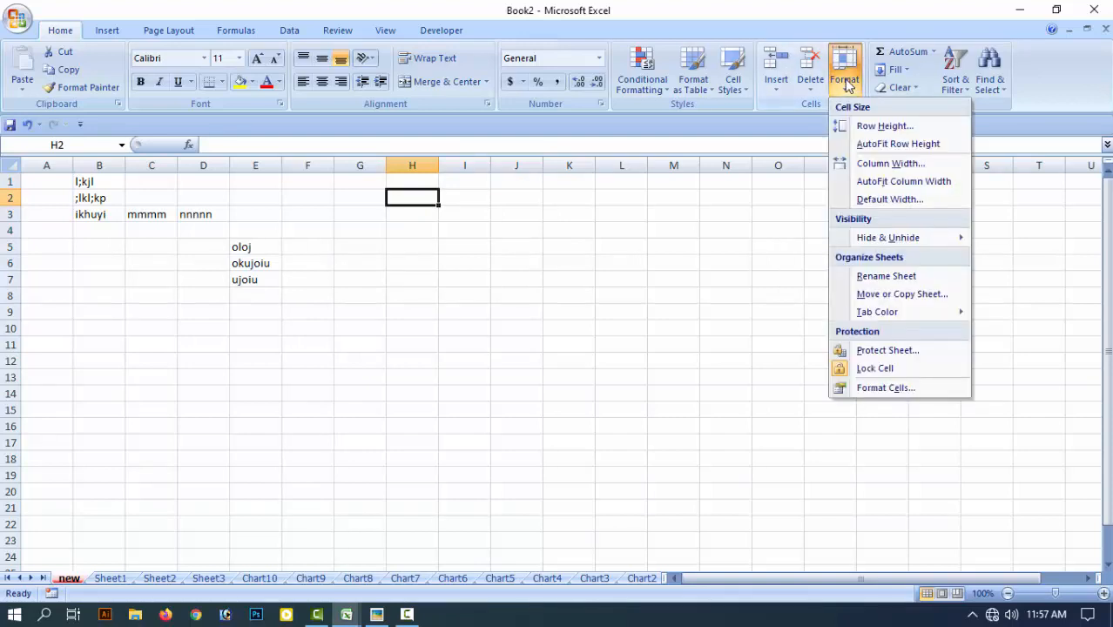
click(904, 128)
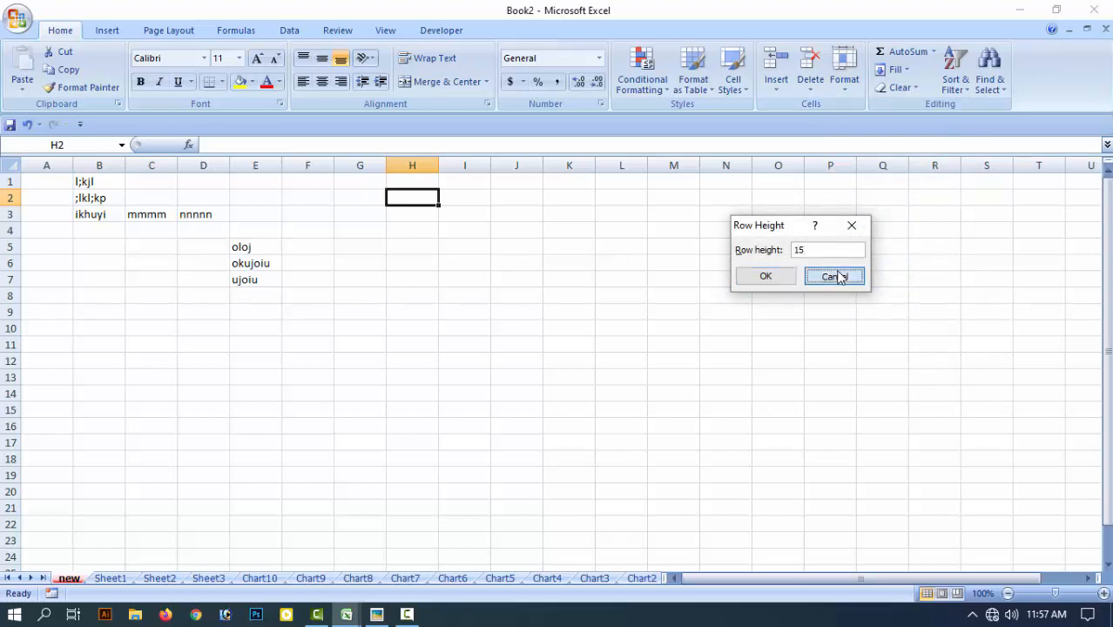
click(834, 276)
click(847, 80)
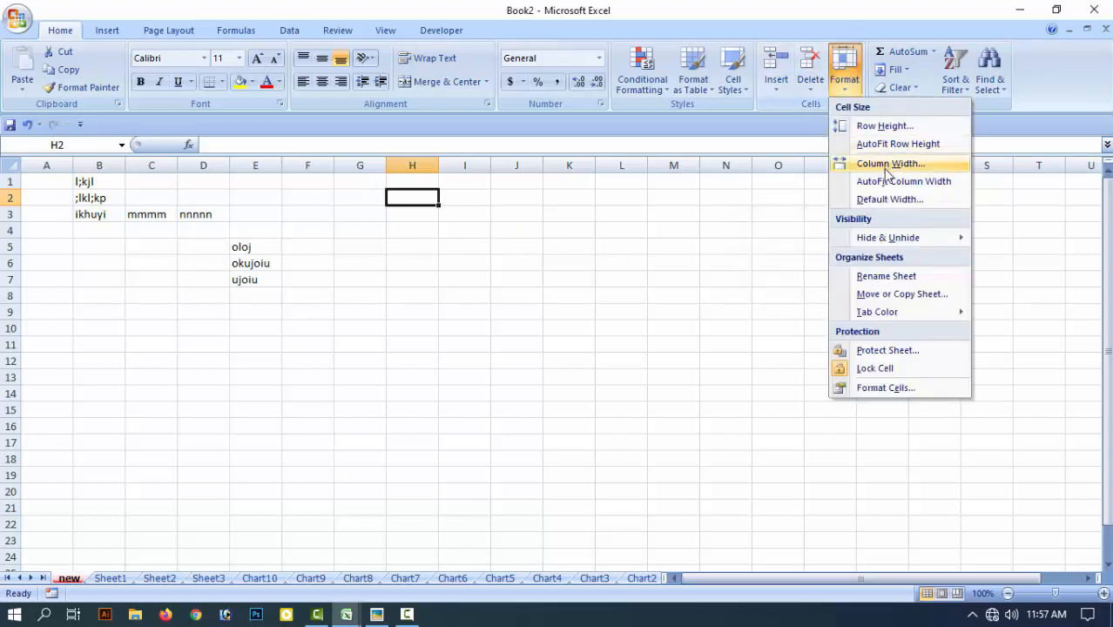
click(890, 200)
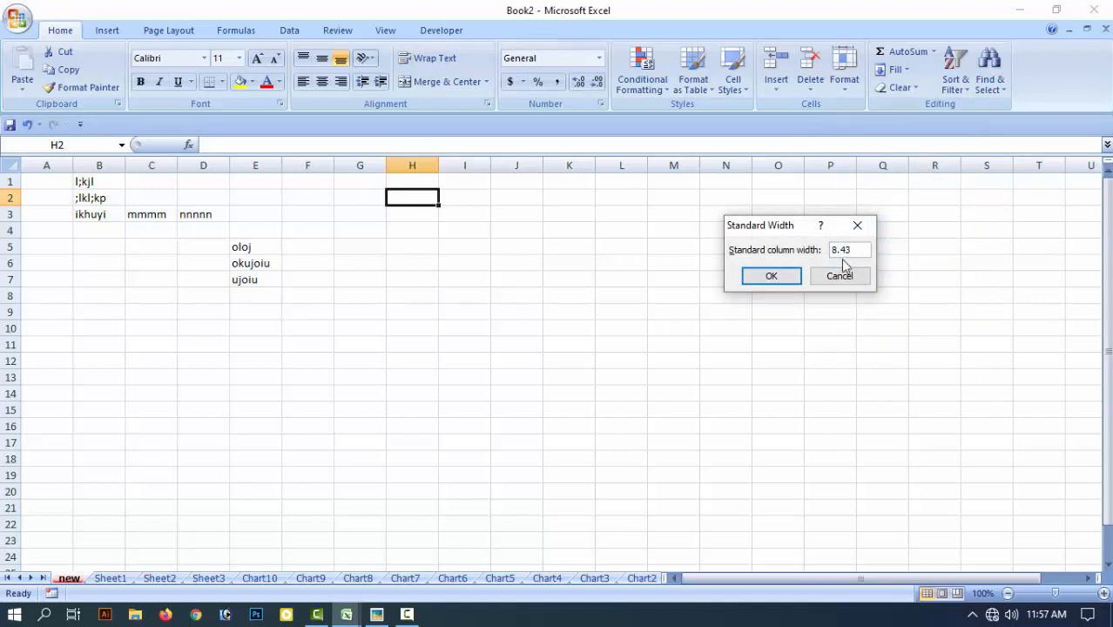
click(840, 275)
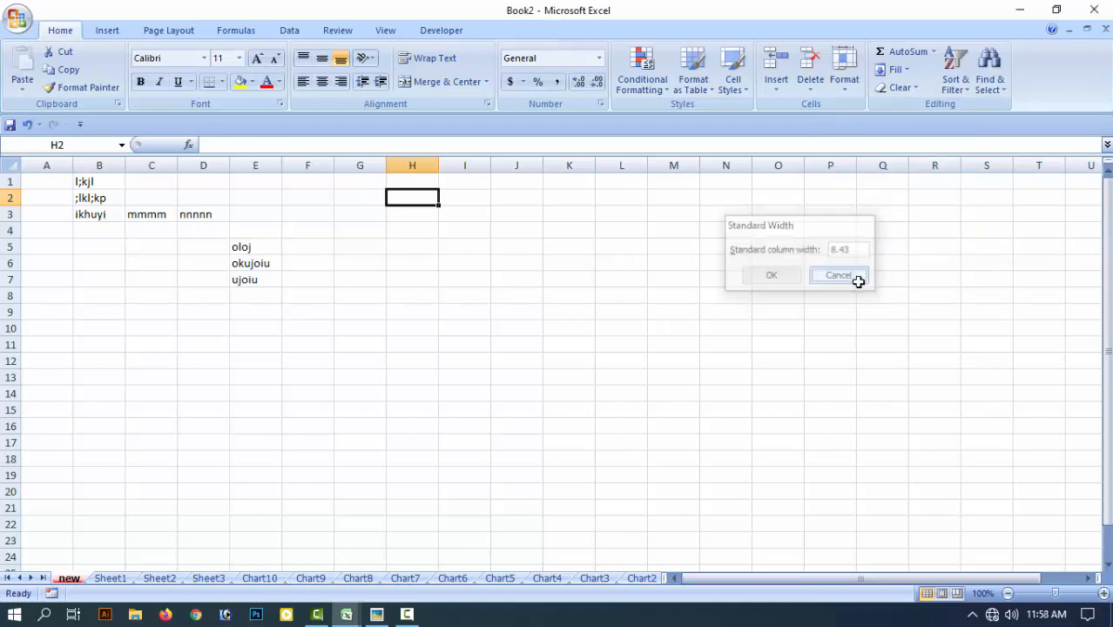
click(464, 312)
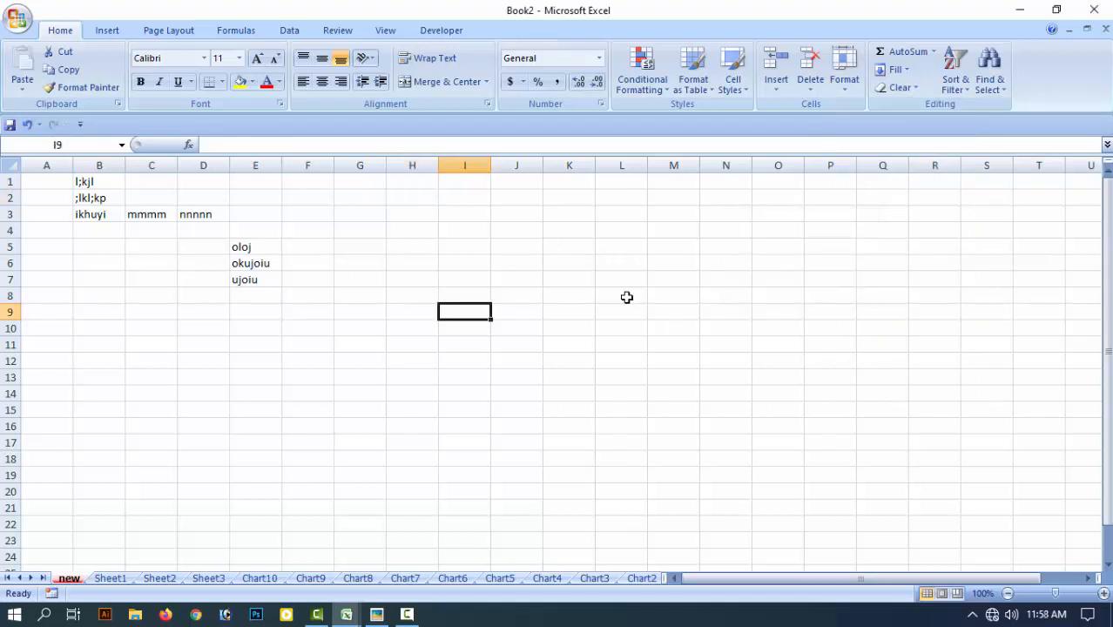
Apply a row height of 15 to row 4 with cell J4 selected.
click(514, 233)
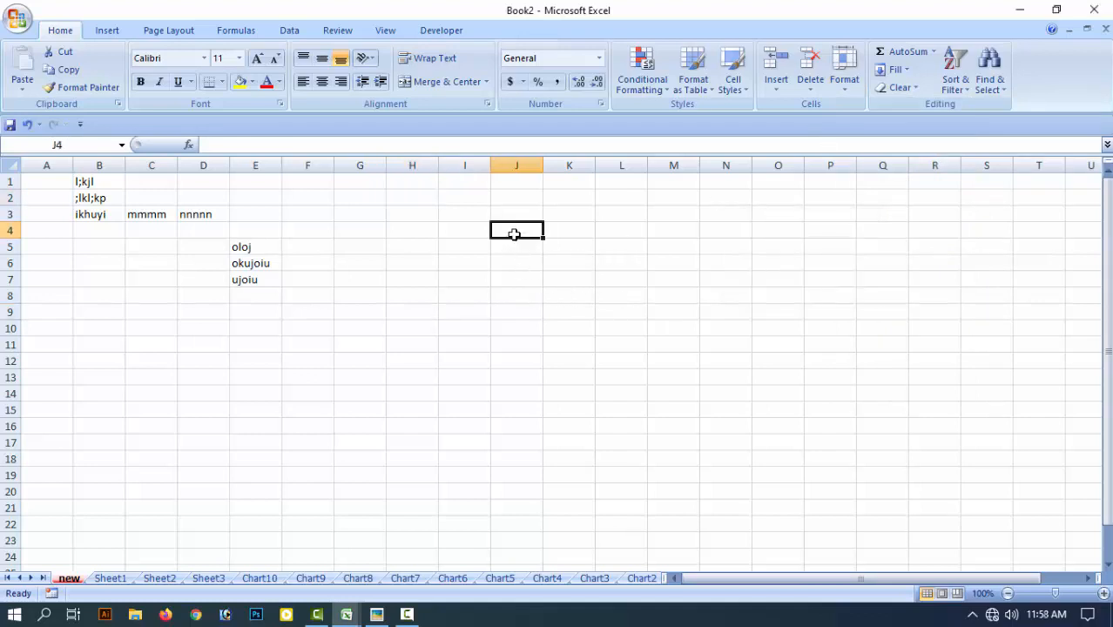
click(847, 85)
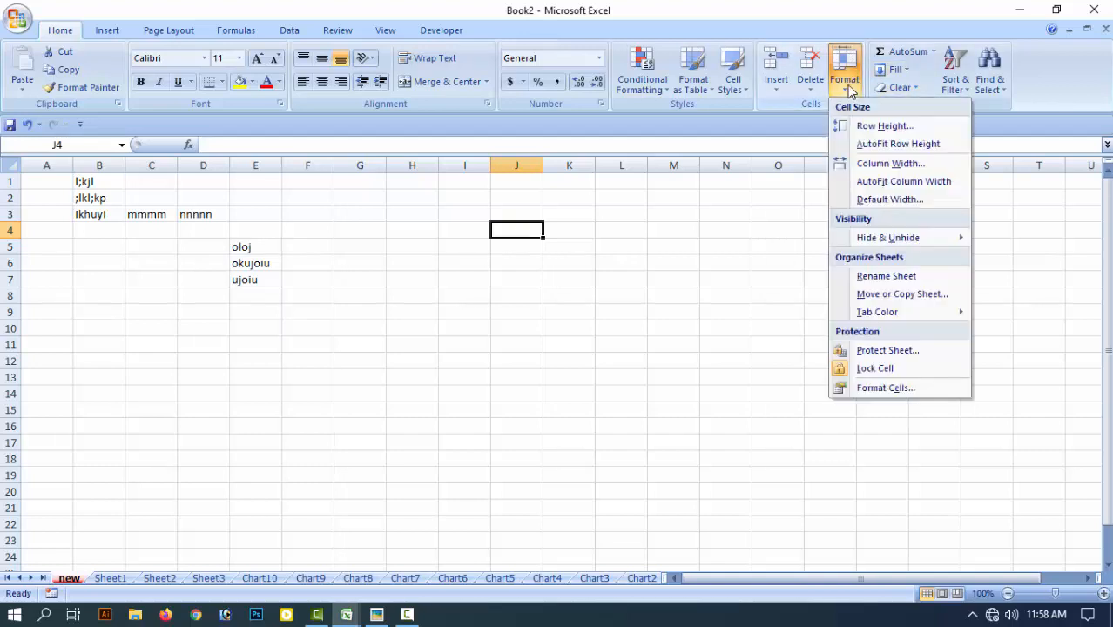
click(906, 129)
click(812, 252)
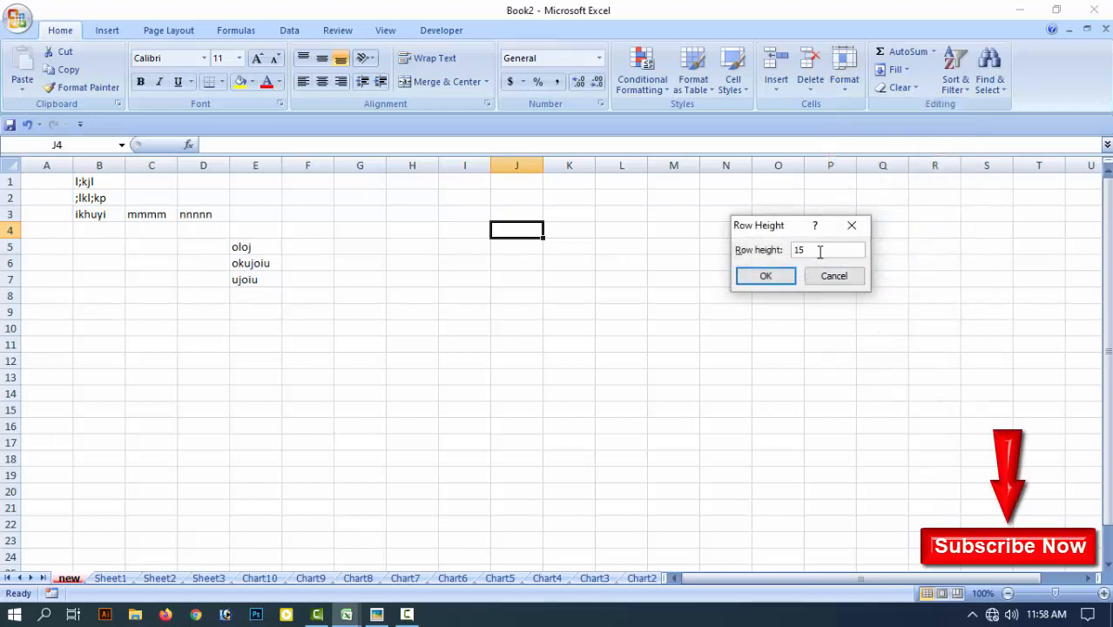
click(774, 279)
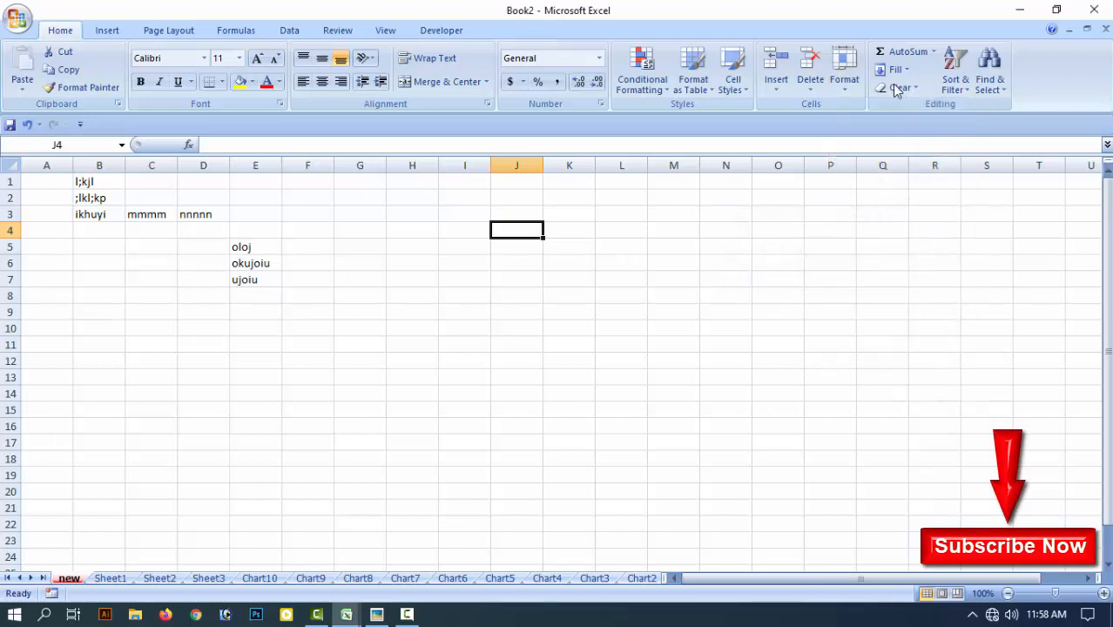
View the sheet's standard column width and cancel without changing it.
click(844, 70)
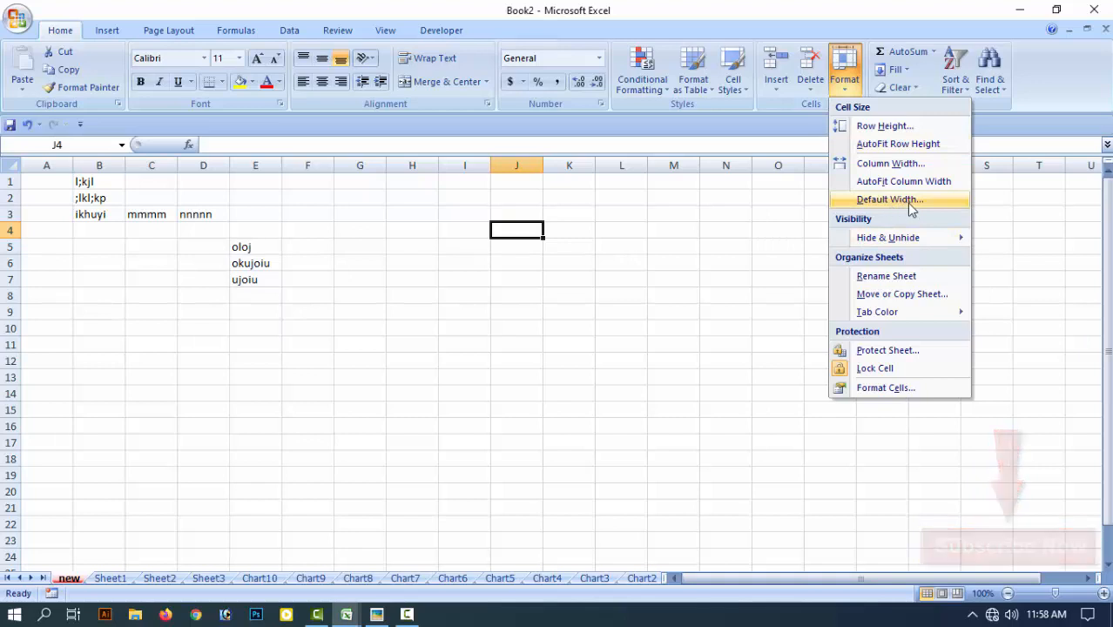
click(908, 200)
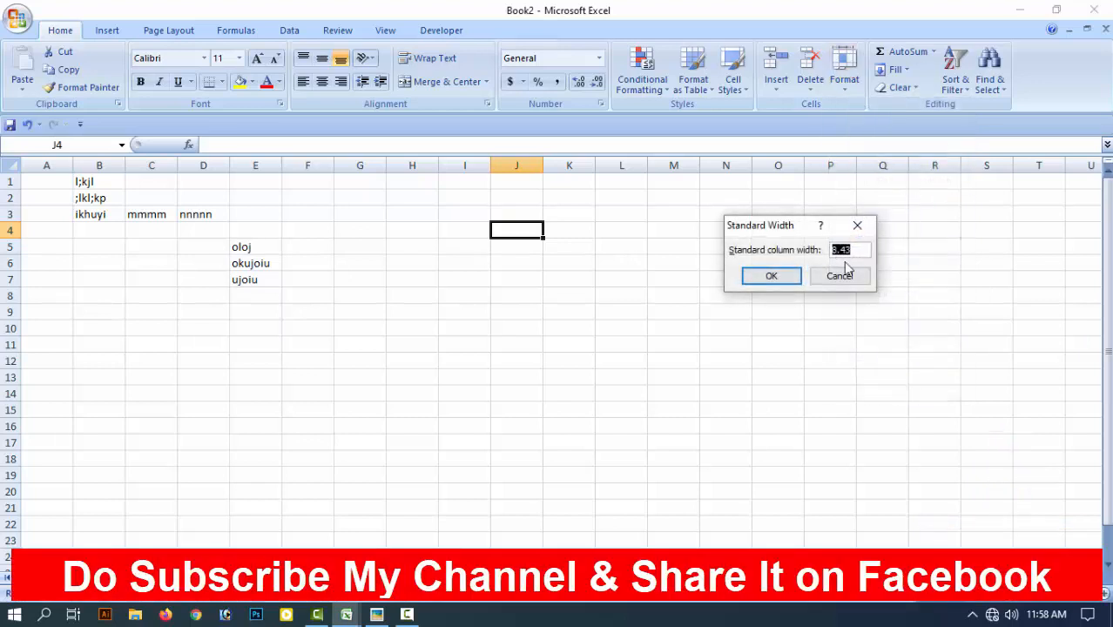
click(858, 250)
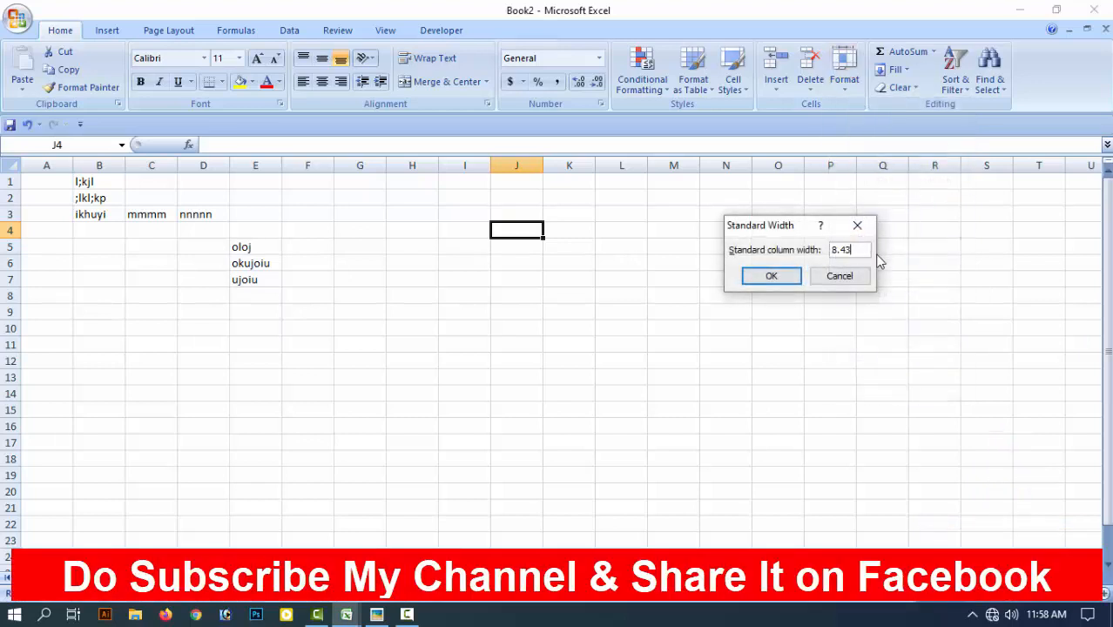
click(839, 279)
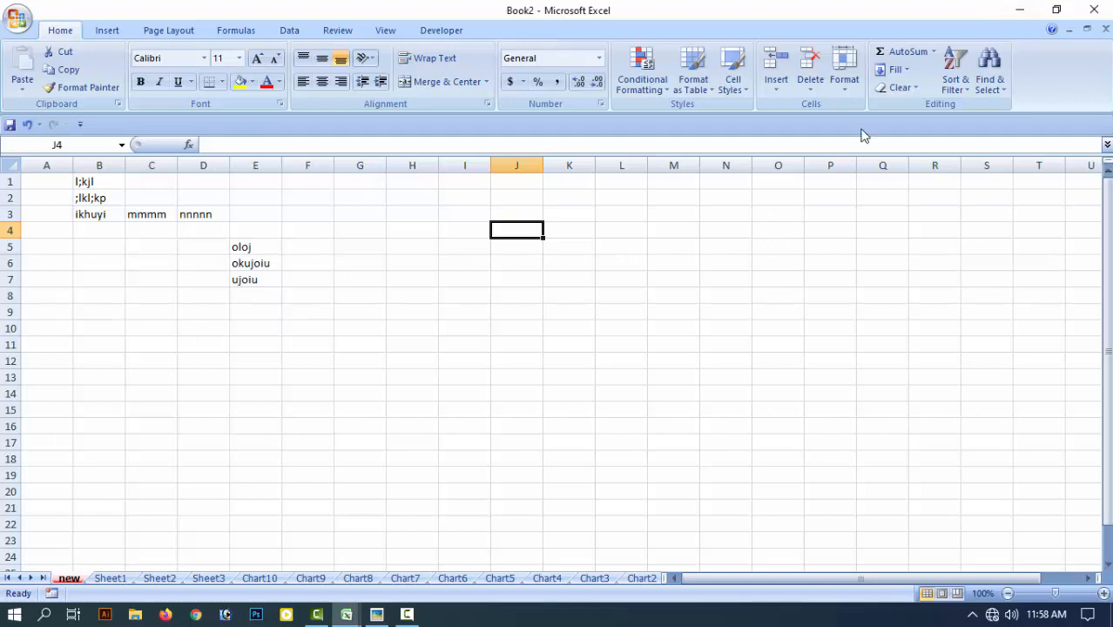
Enter 52 in cell L4 and 41 in cell L5.
click(654, 348)
click(617, 229)
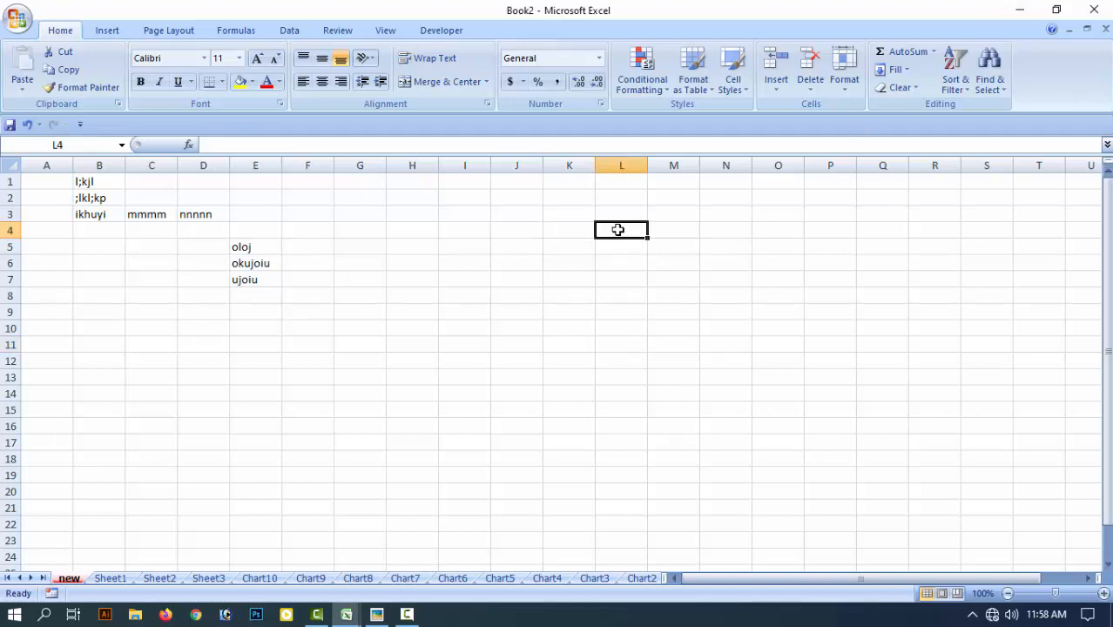
text(52)
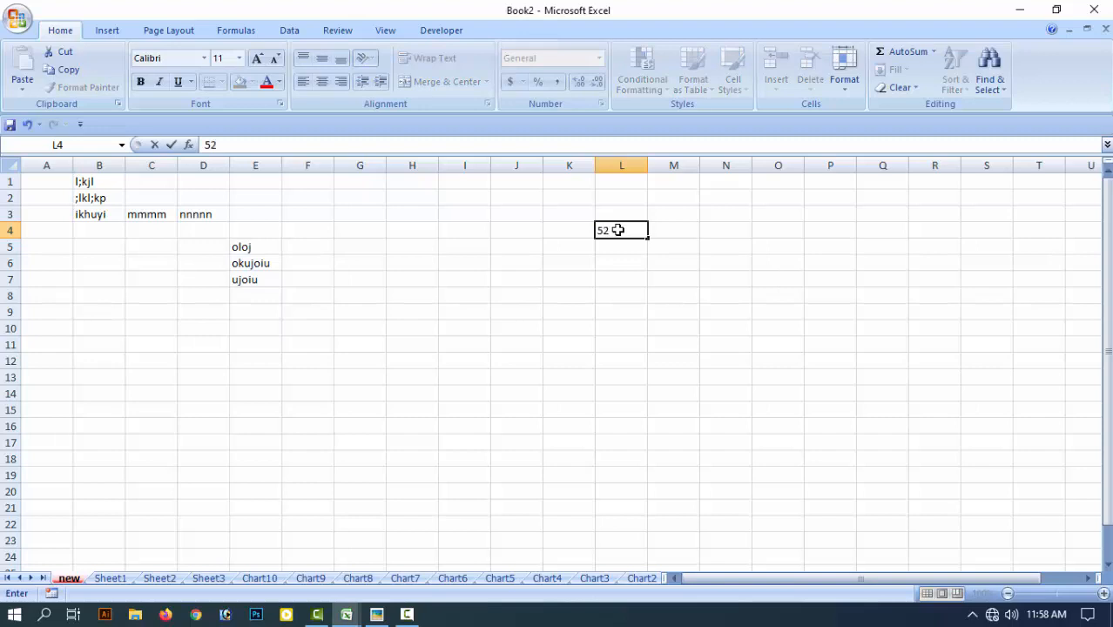
key(Return)
text(41)
key(Return)
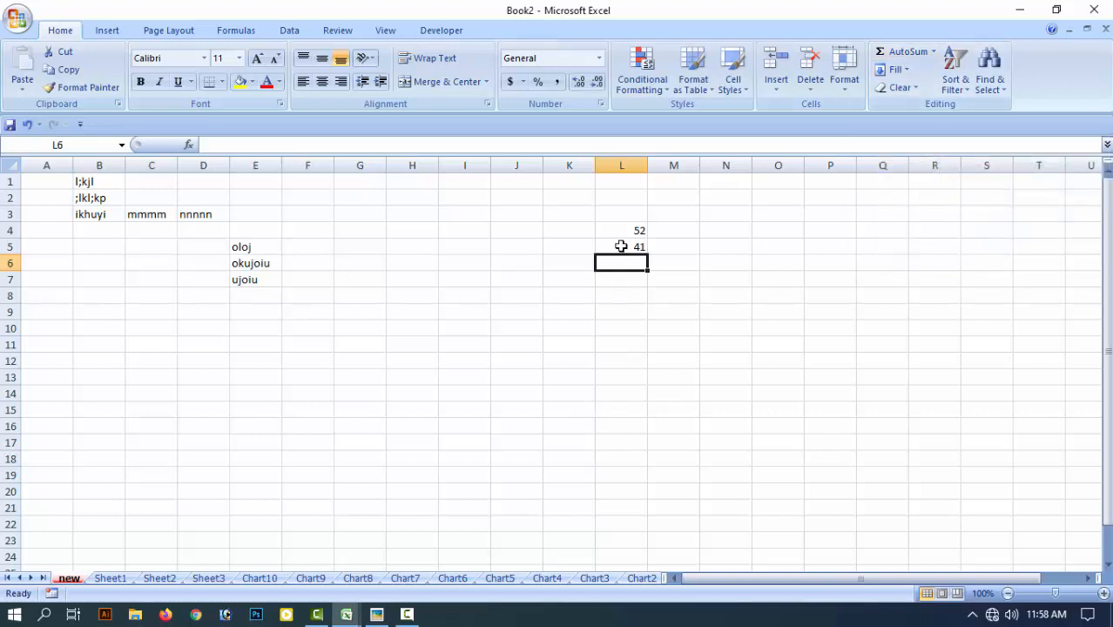
Add an AutoSum total of L4:L5 in cell L6.
drag(625, 235, 633, 250)
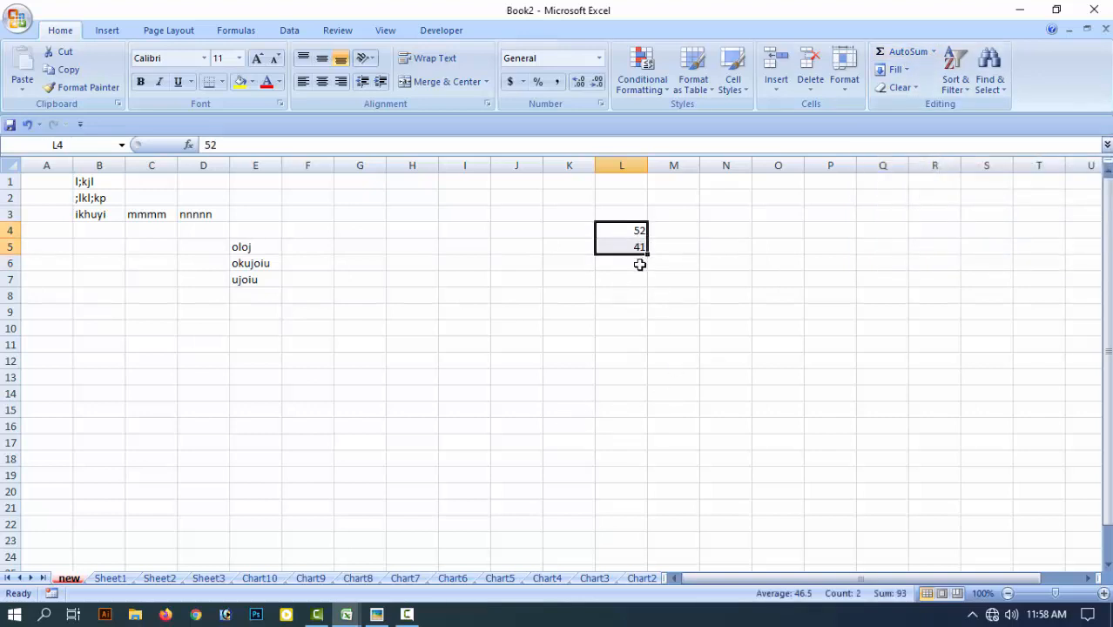
click(641, 264)
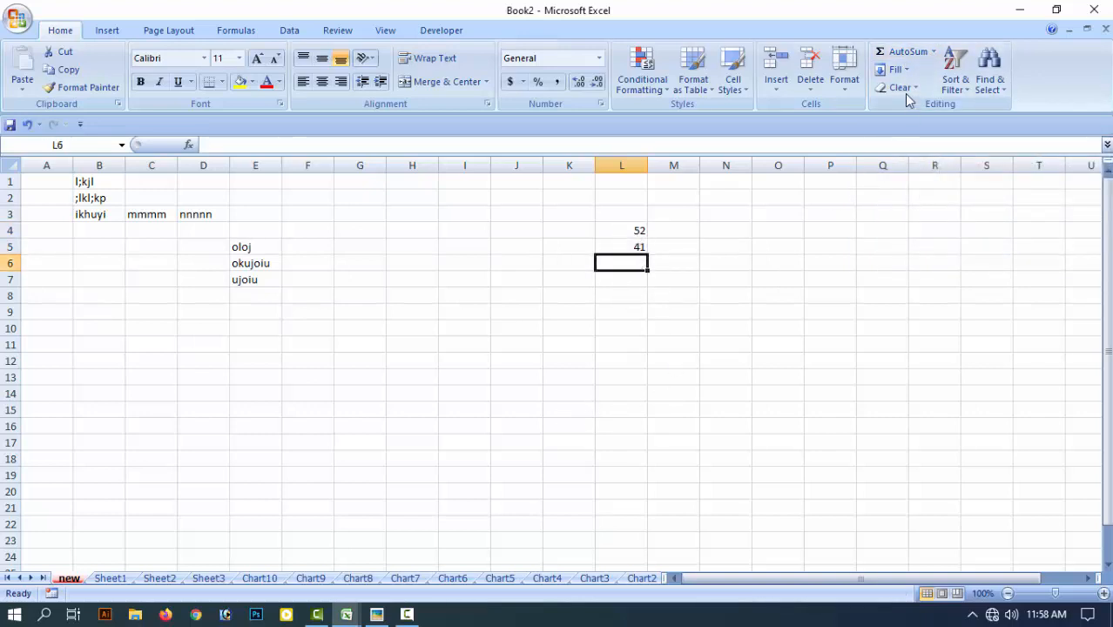
click(905, 54)
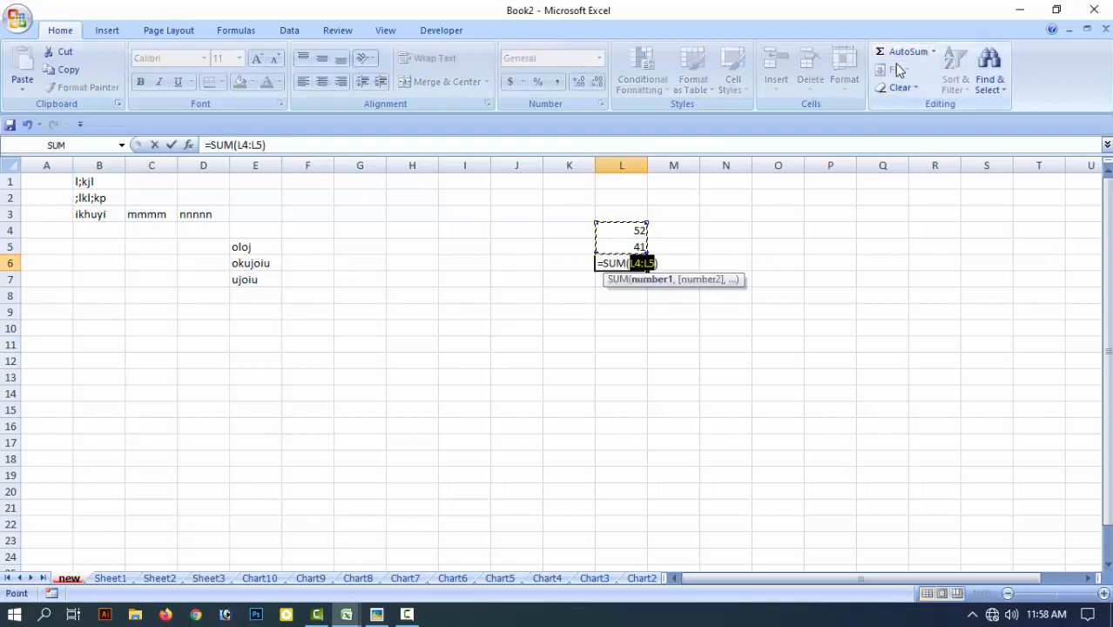
key(Return)
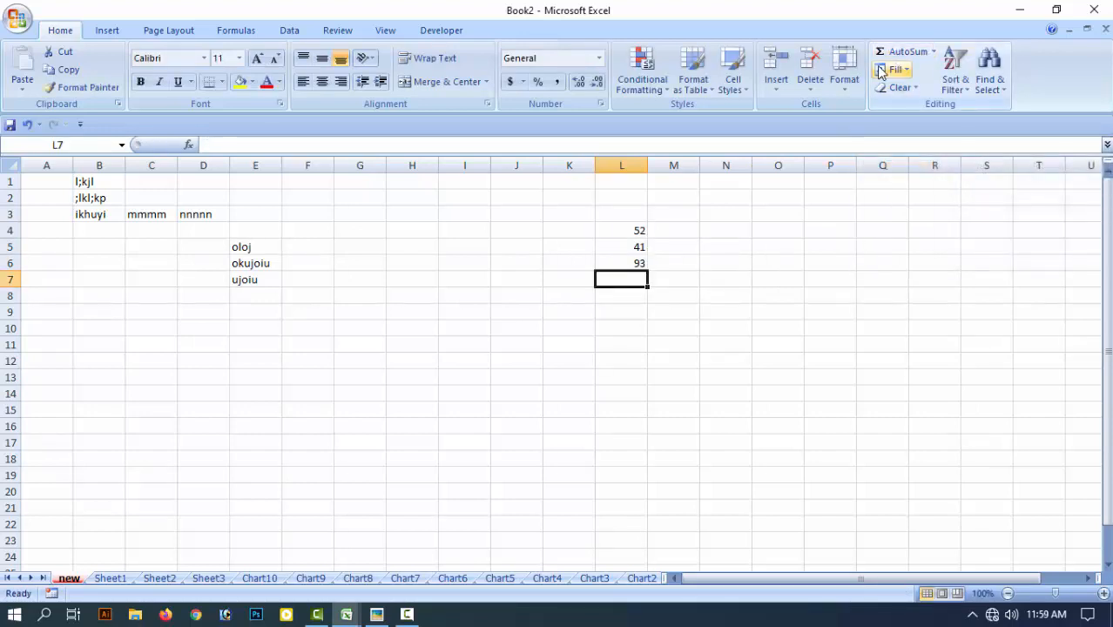
Insert the average of L4:L6 in cell L7 and the number count of L4:L7 in cell L8.
click(935, 53)
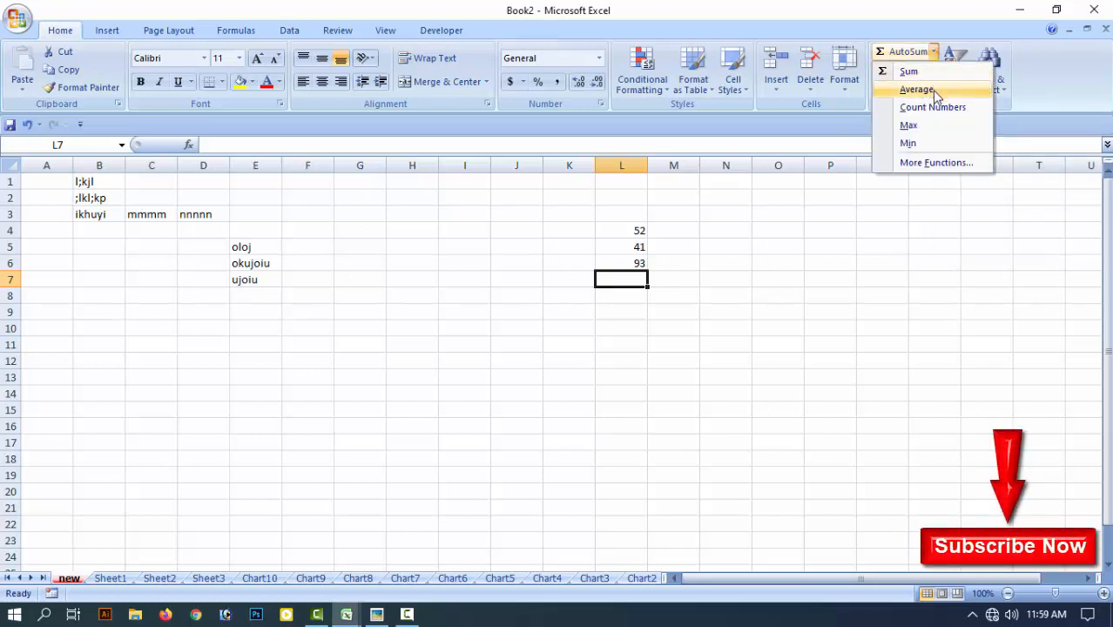
click(917, 90)
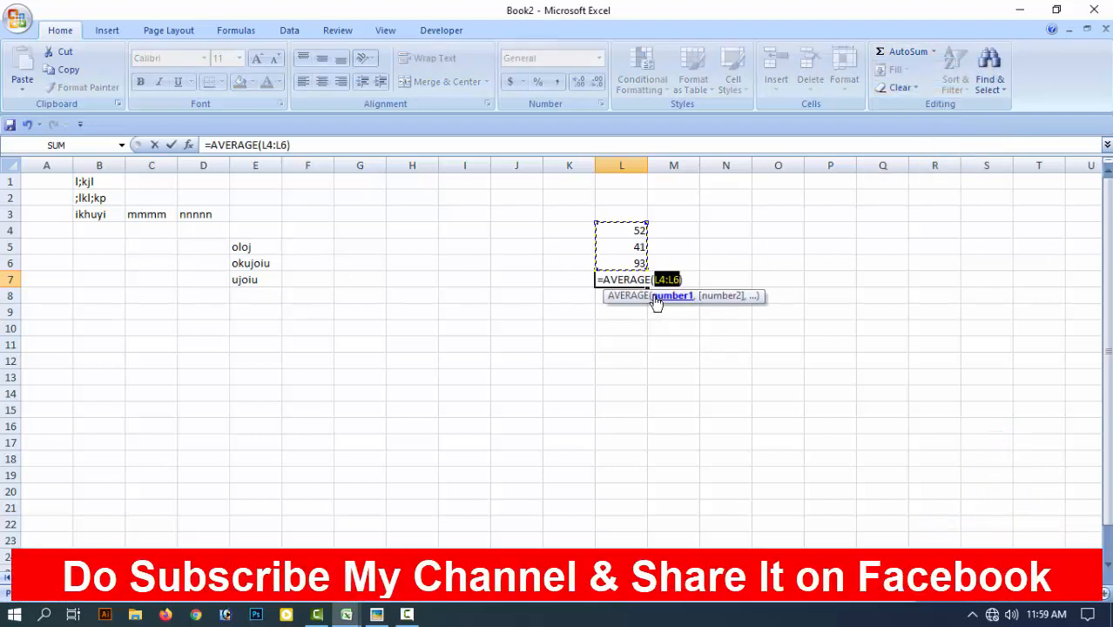
key(Return)
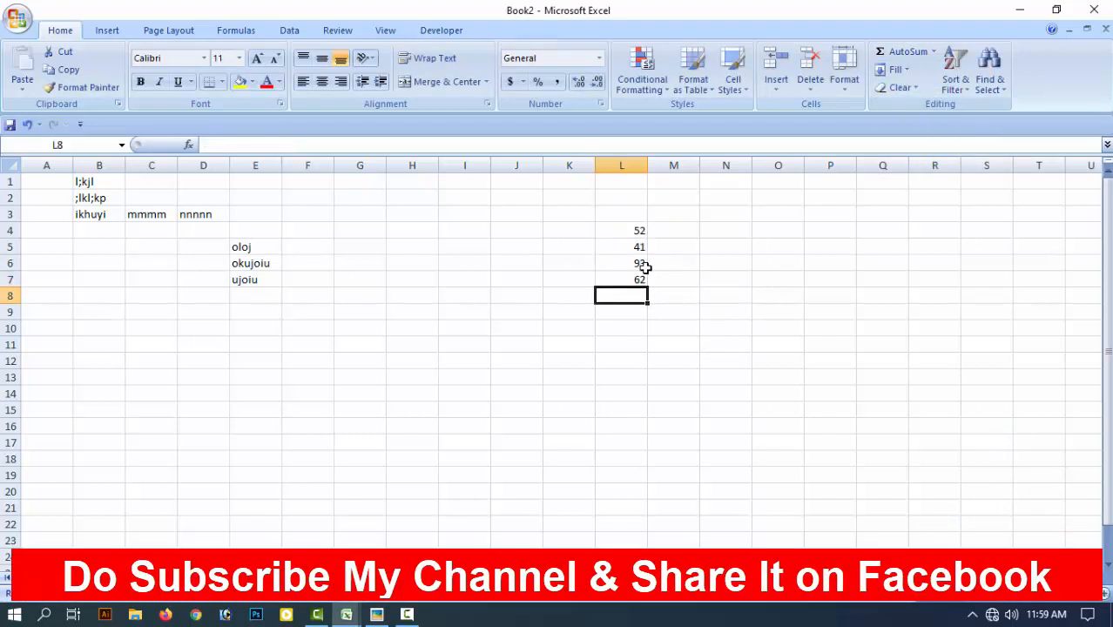
click(933, 52)
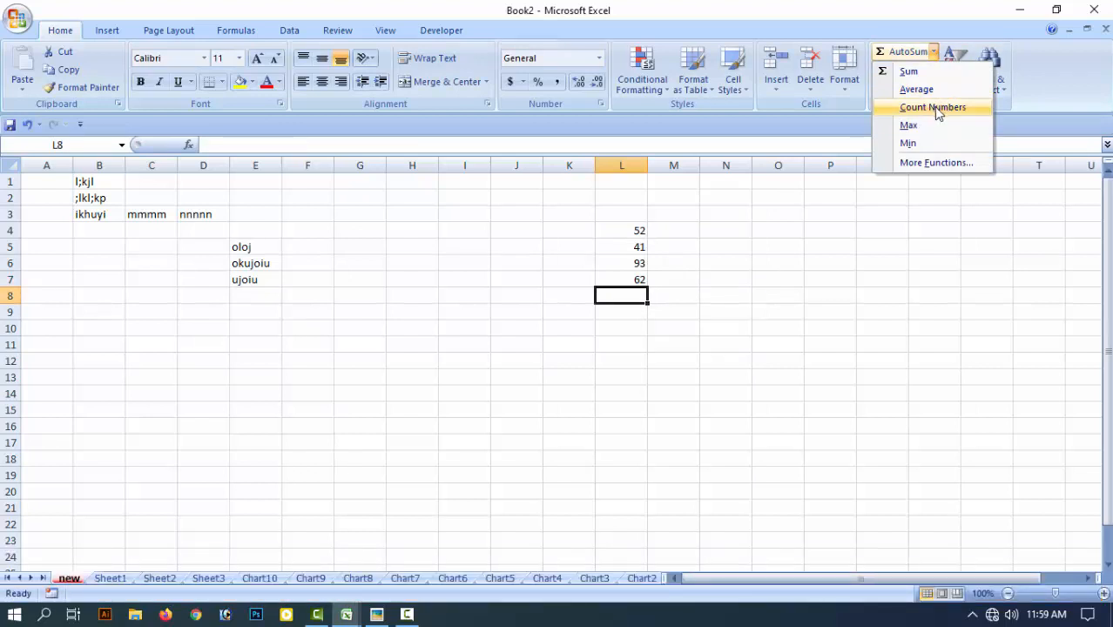
click(933, 108)
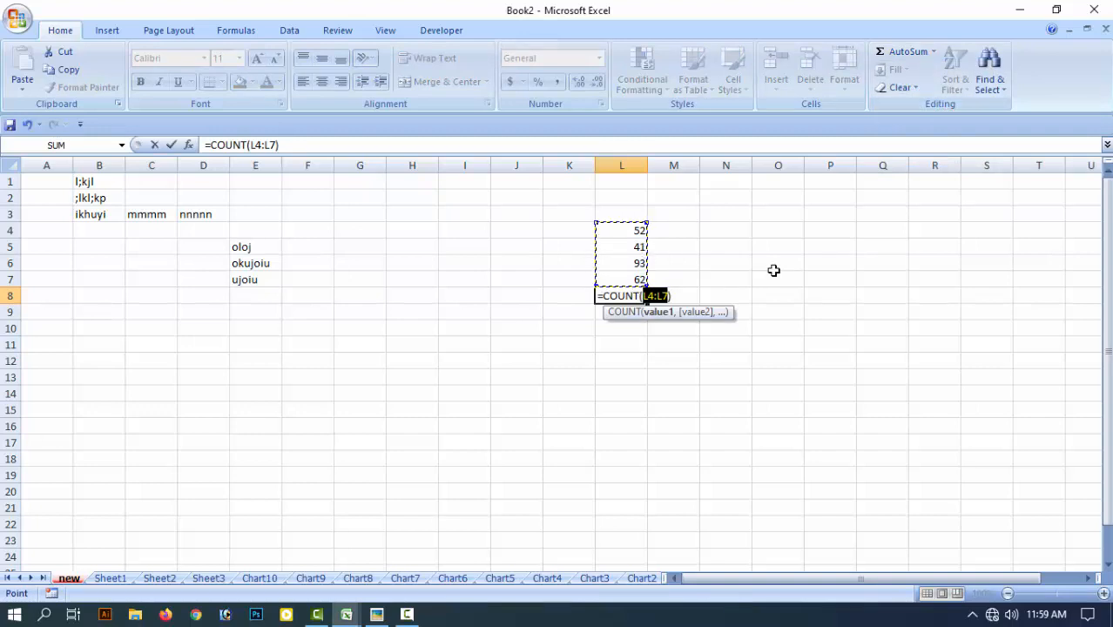
key(Return)
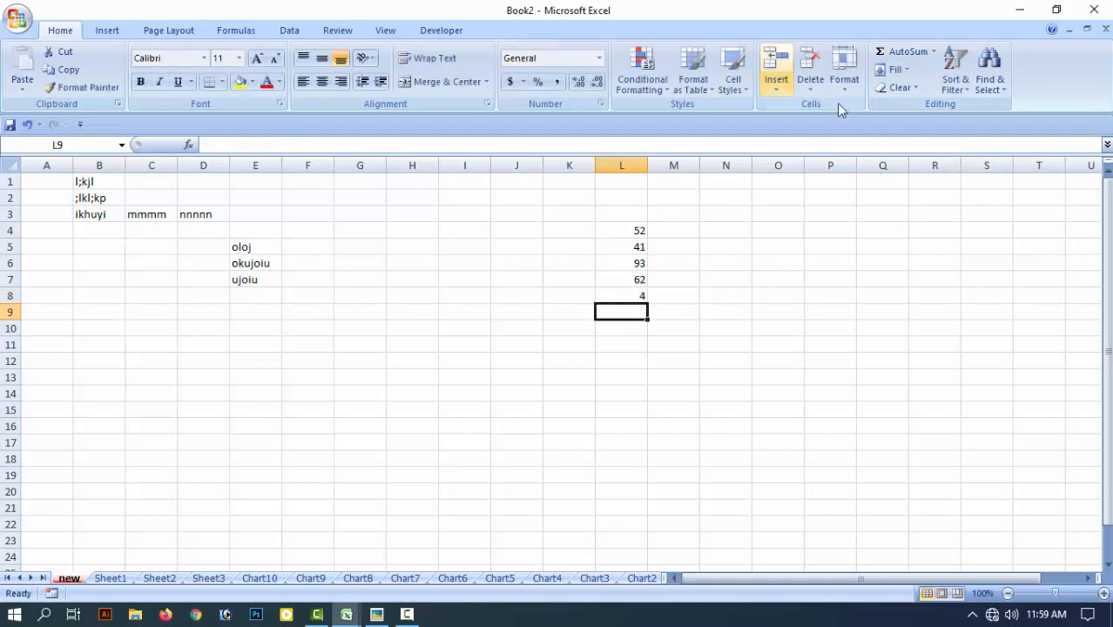
Insert the maximum of the column L values above in cells L9 and L10, and their minimum in L11.
click(934, 52)
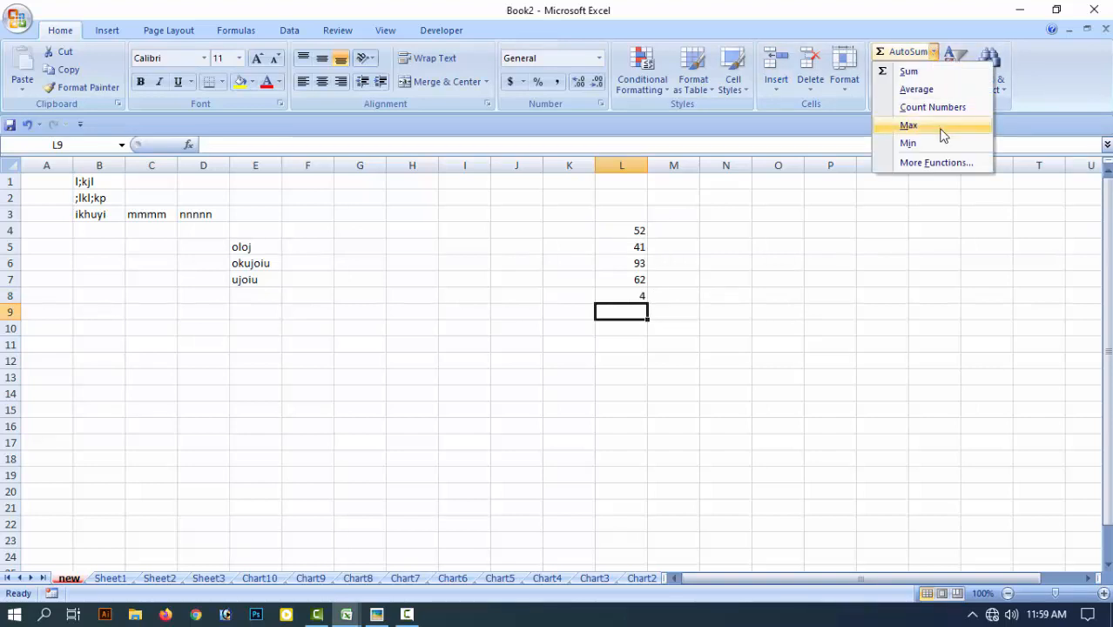
click(942, 128)
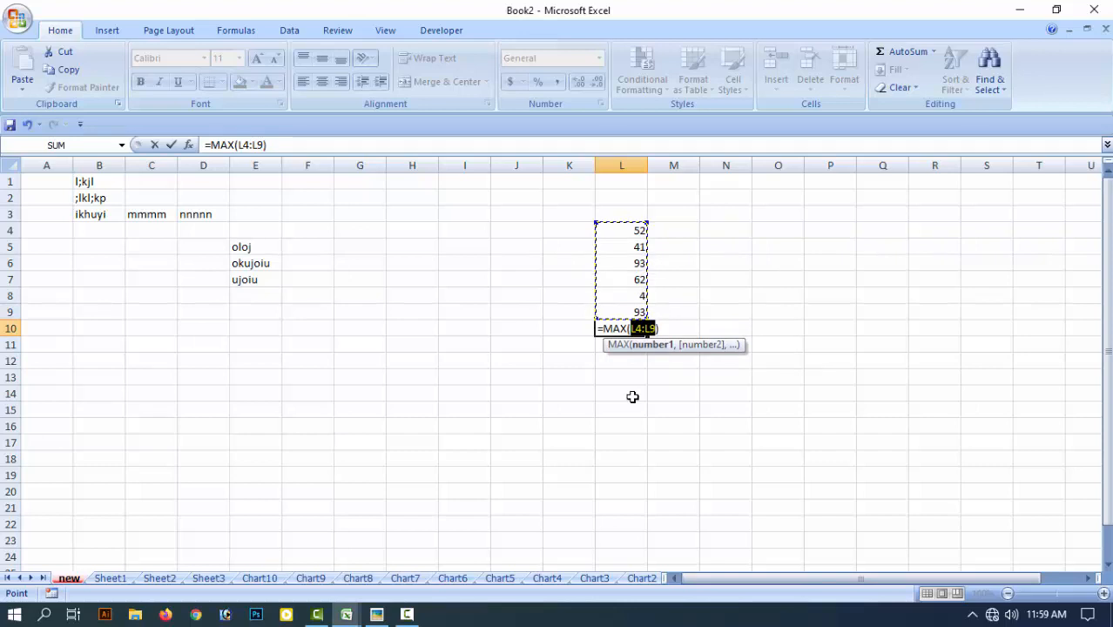
key(Return)
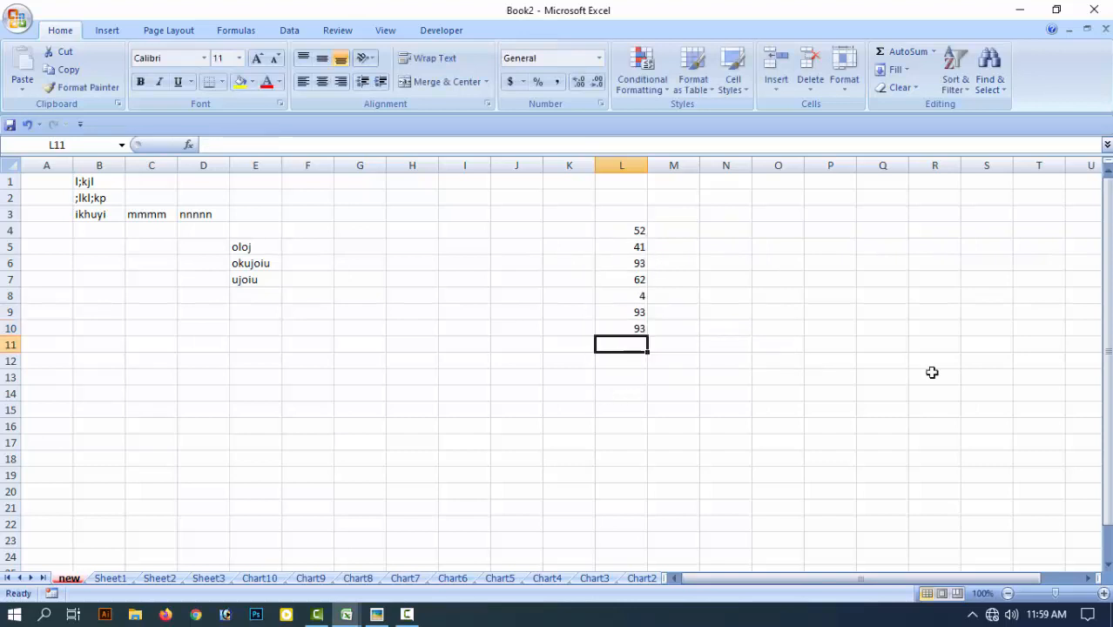
click(933, 51)
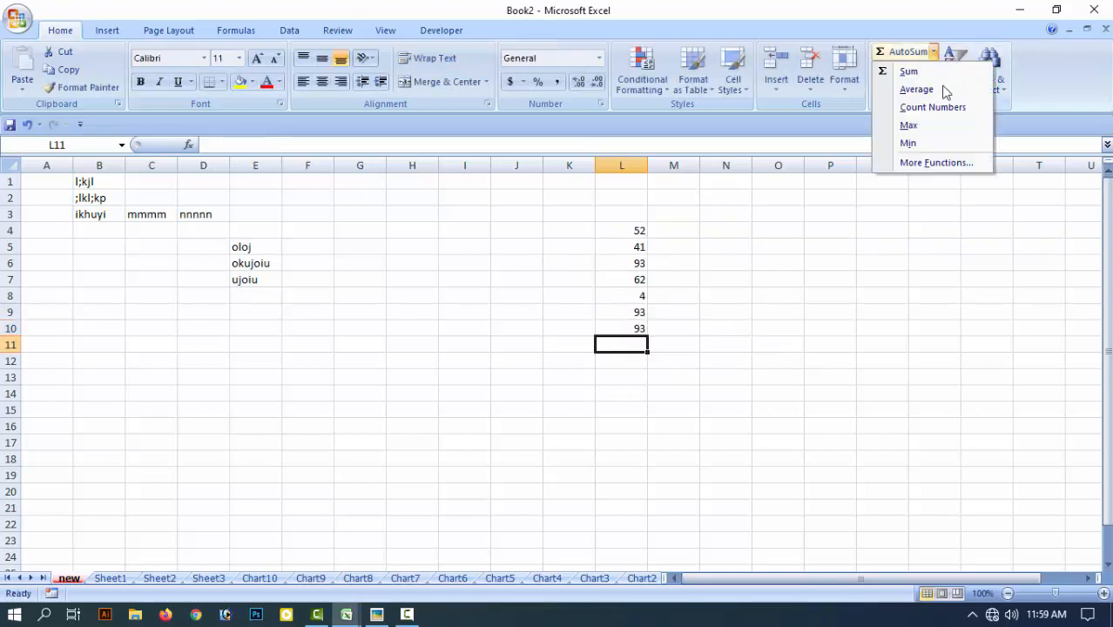
click(931, 144)
key(Return)
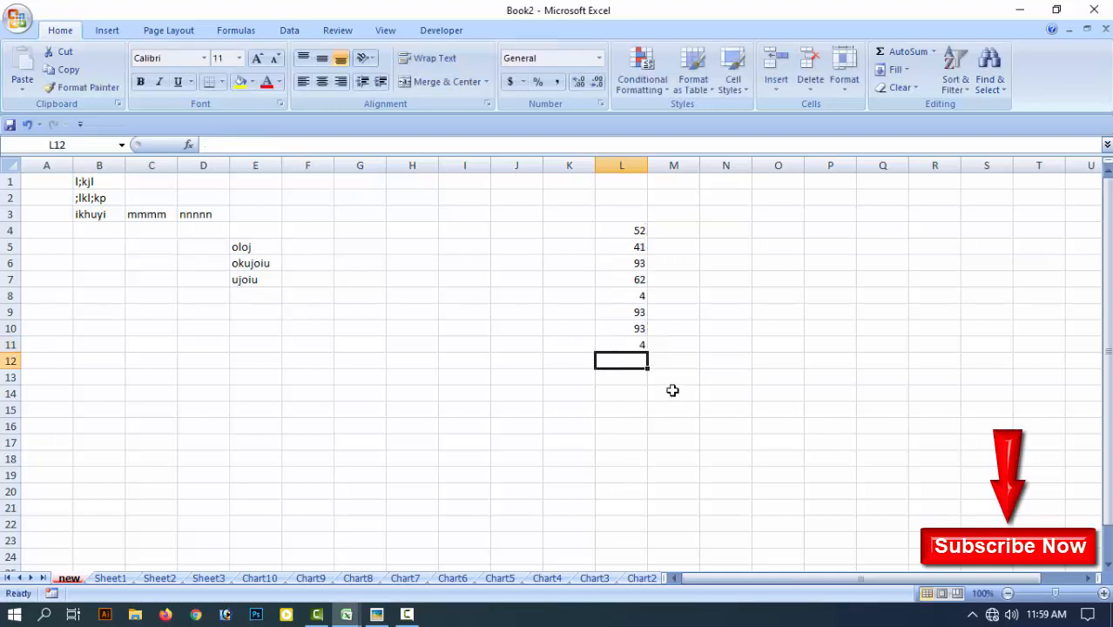
Examine the descriptions of the most recently used functions for cell L12, such as IF, HYPERLINK, SUMIF, PMT and STDEV, and cancel without inserting one.
click(933, 51)
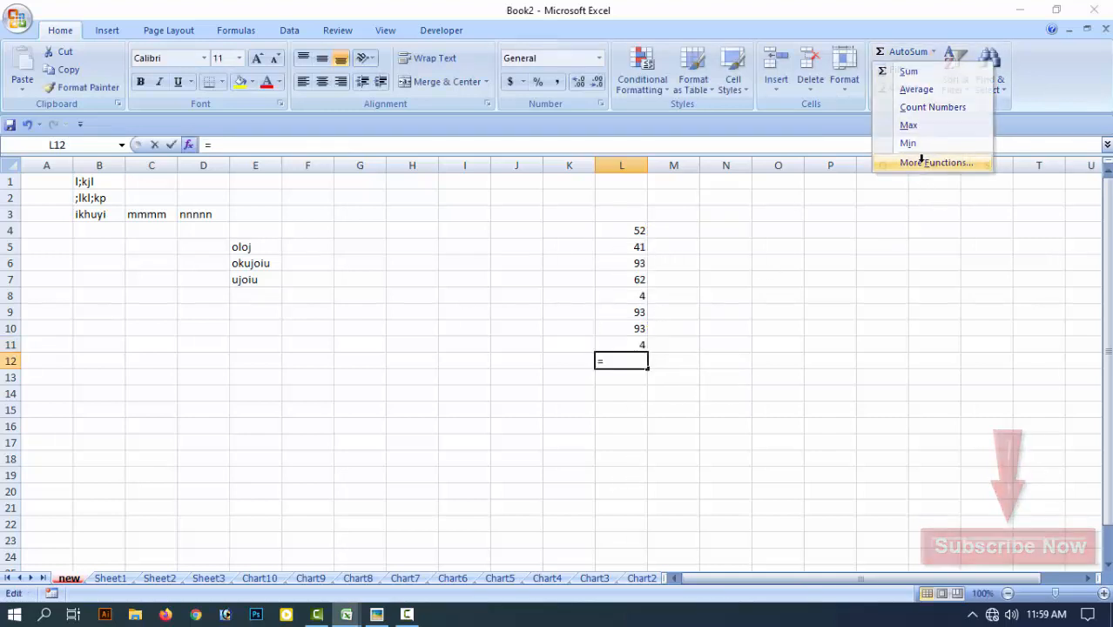
click(917, 164)
click(661, 248)
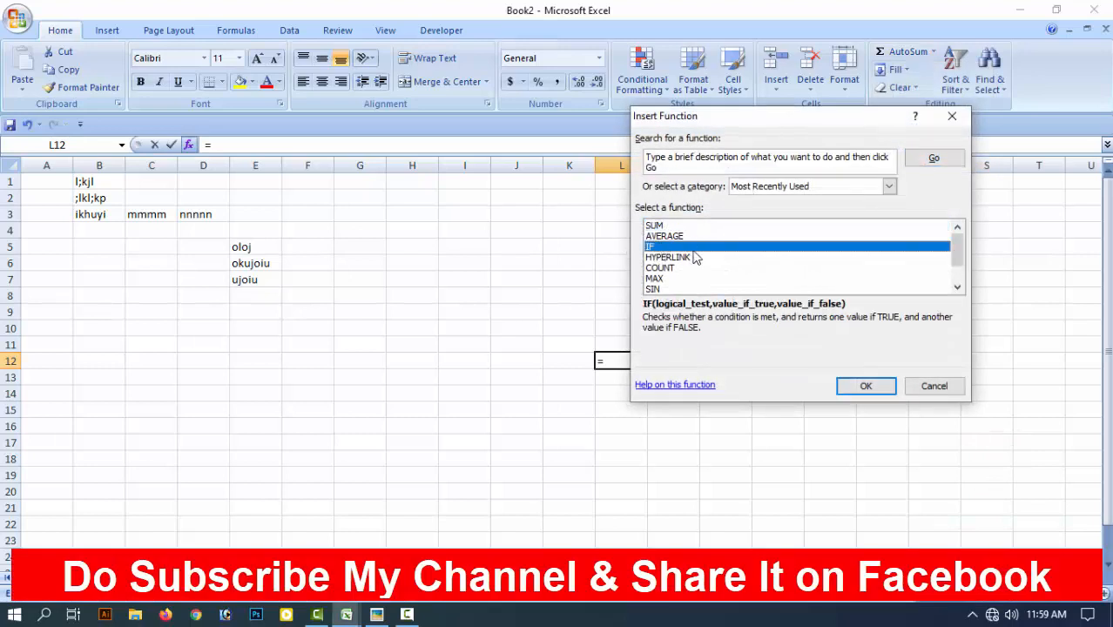
click(688, 258)
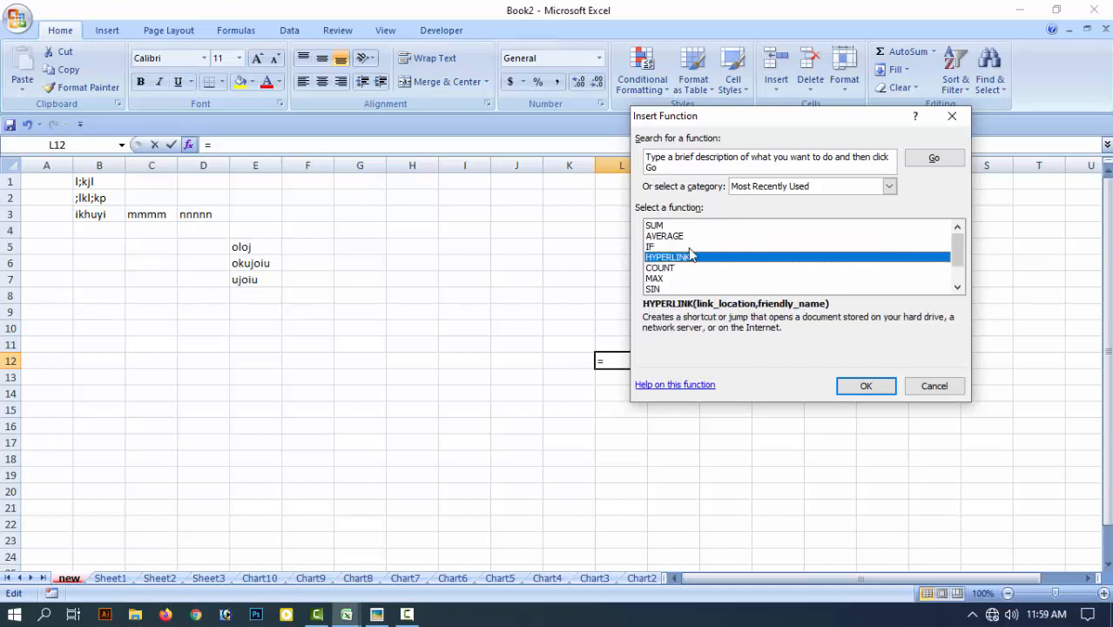
click(677, 227)
click(664, 237)
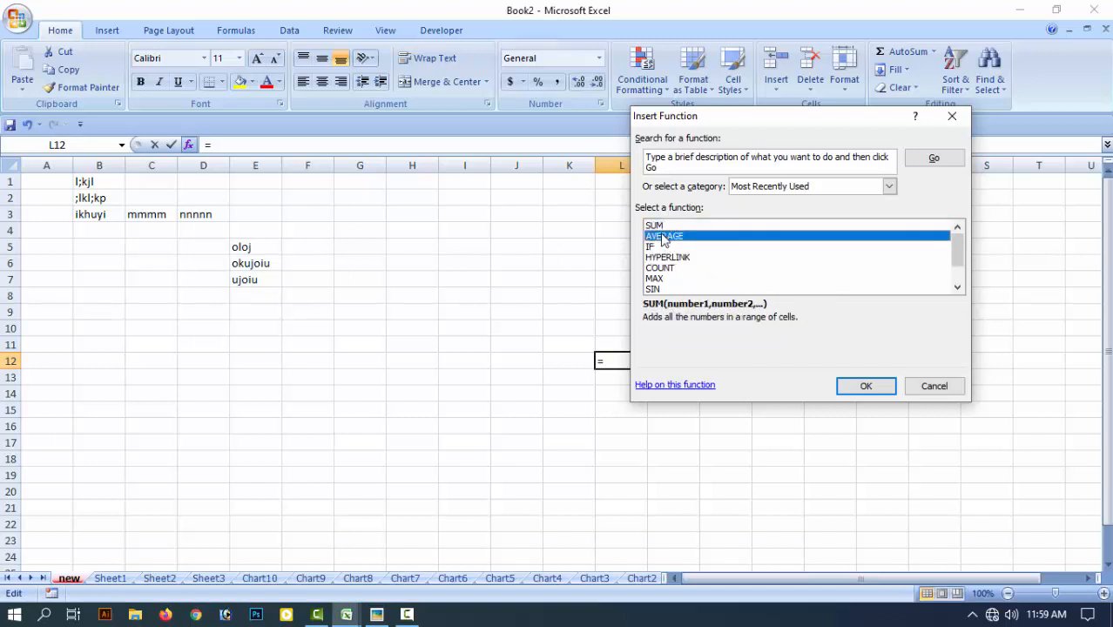
click(670, 280)
scroll(679, 287, down, 1)
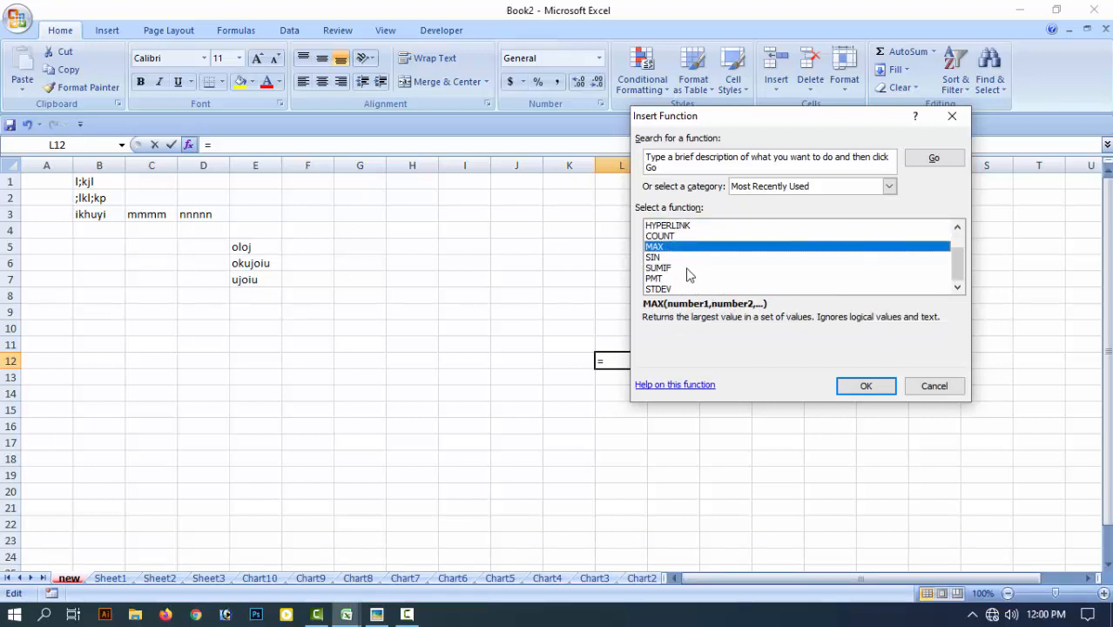
click(676, 269)
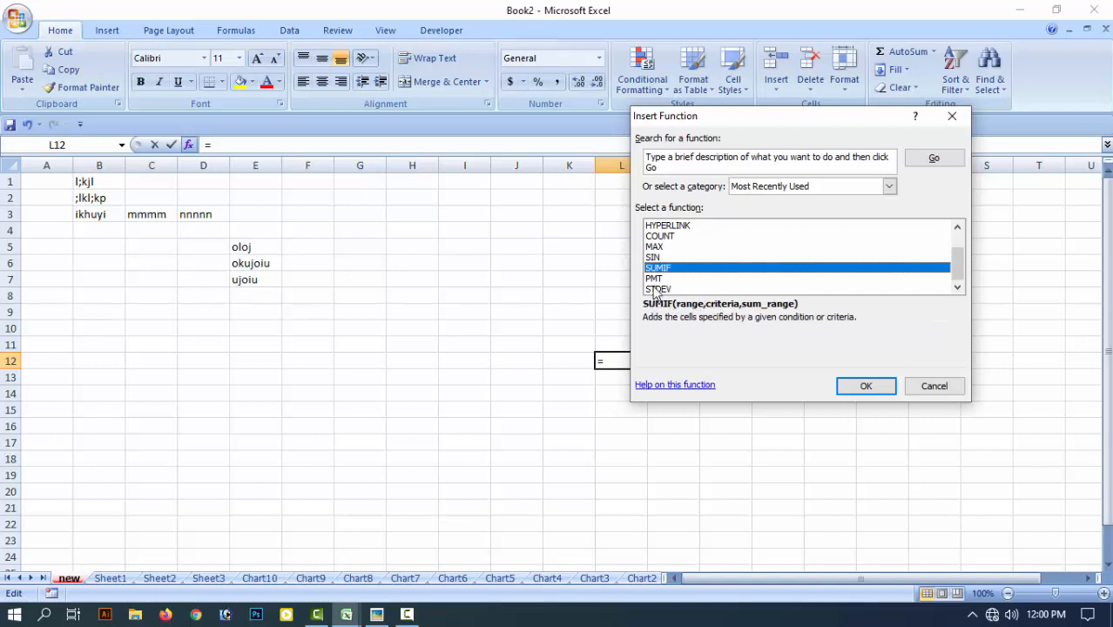
click(654, 279)
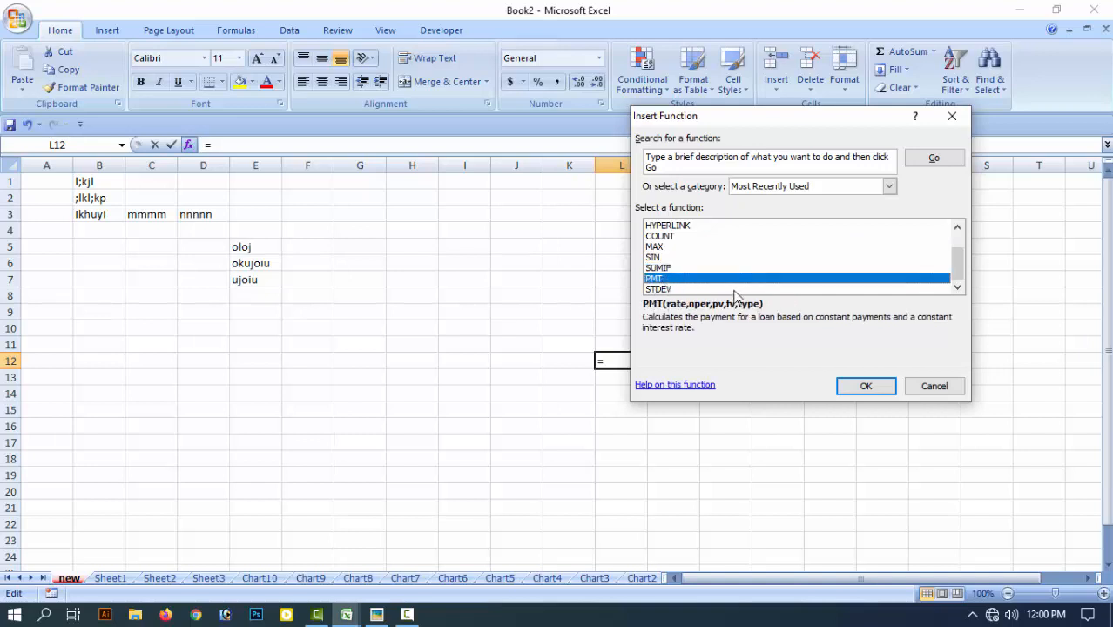
click(660, 290)
scroll(827, 267, up, 1)
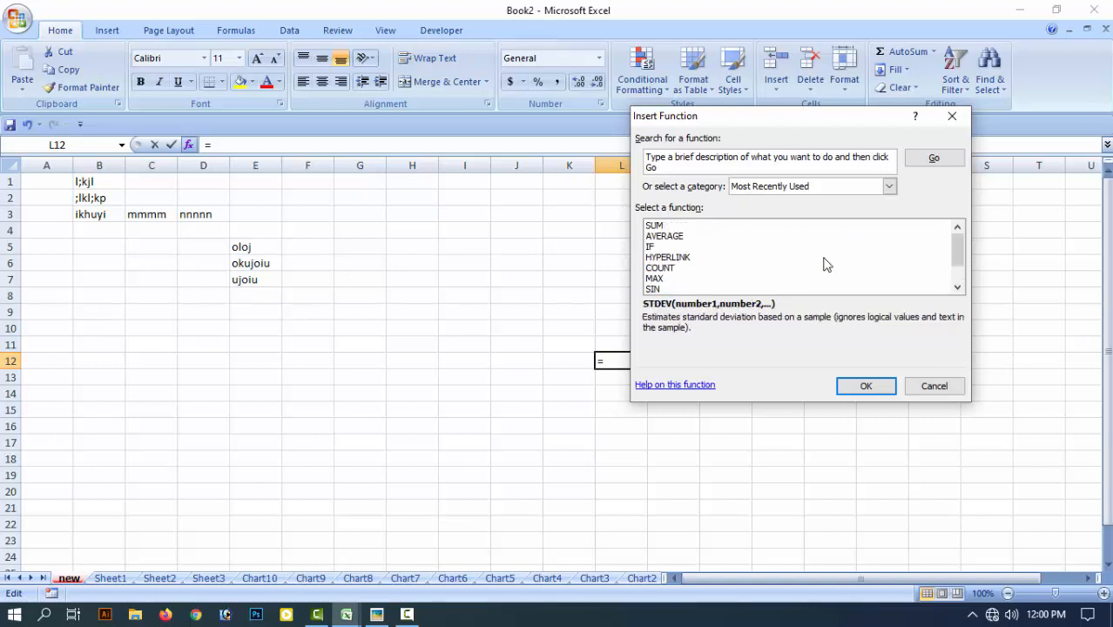
click(929, 386)
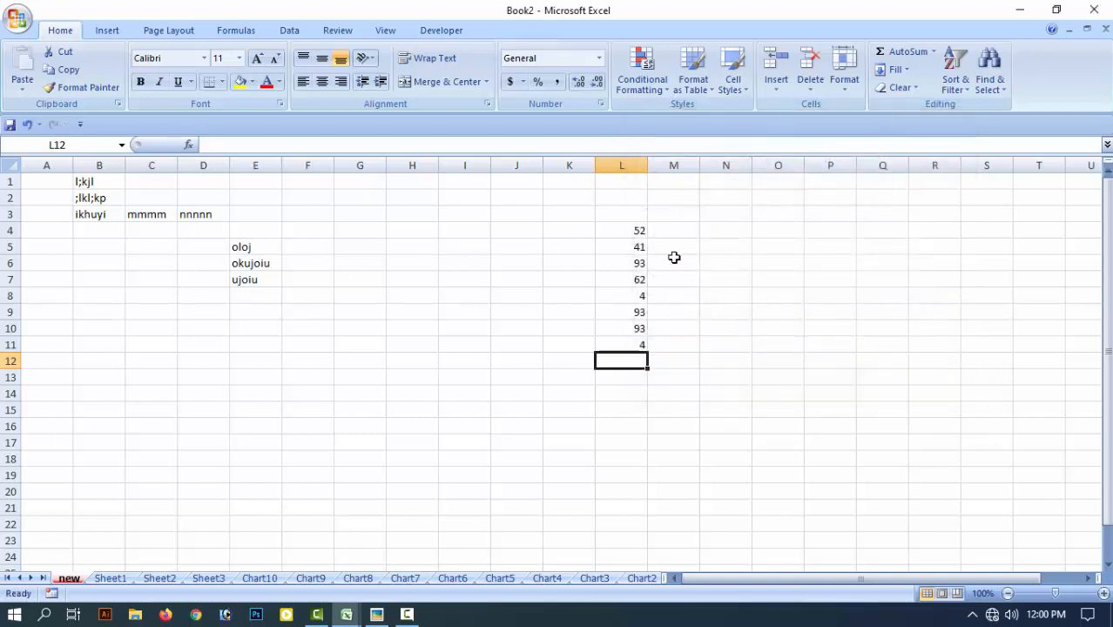
Fill the value of L4 down through the range L4:L11.
drag(636, 228, 626, 331)
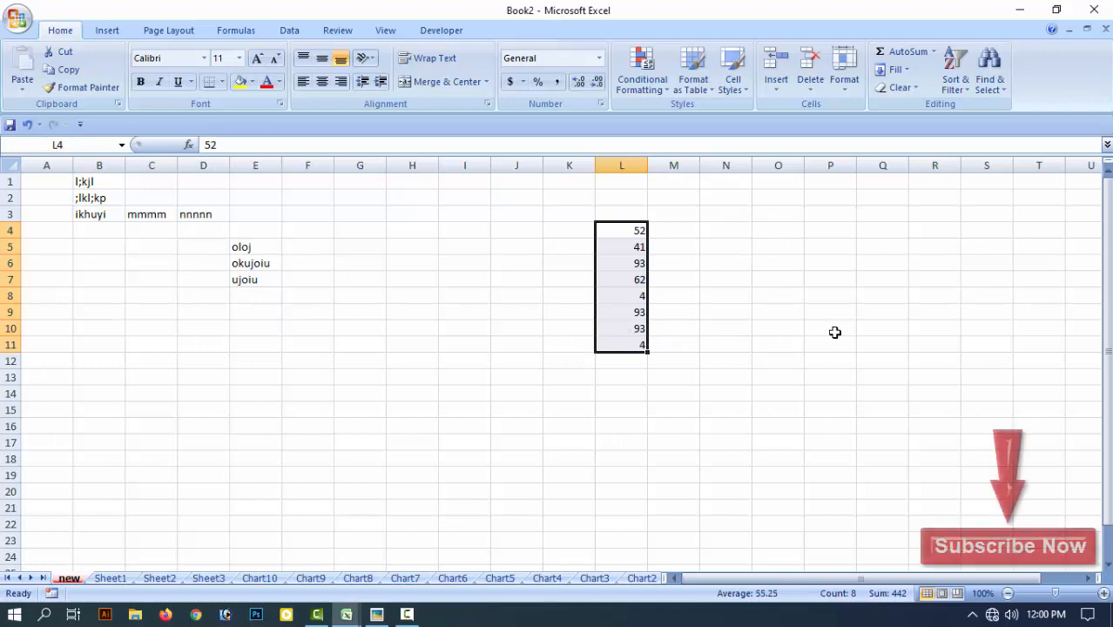
click(895, 70)
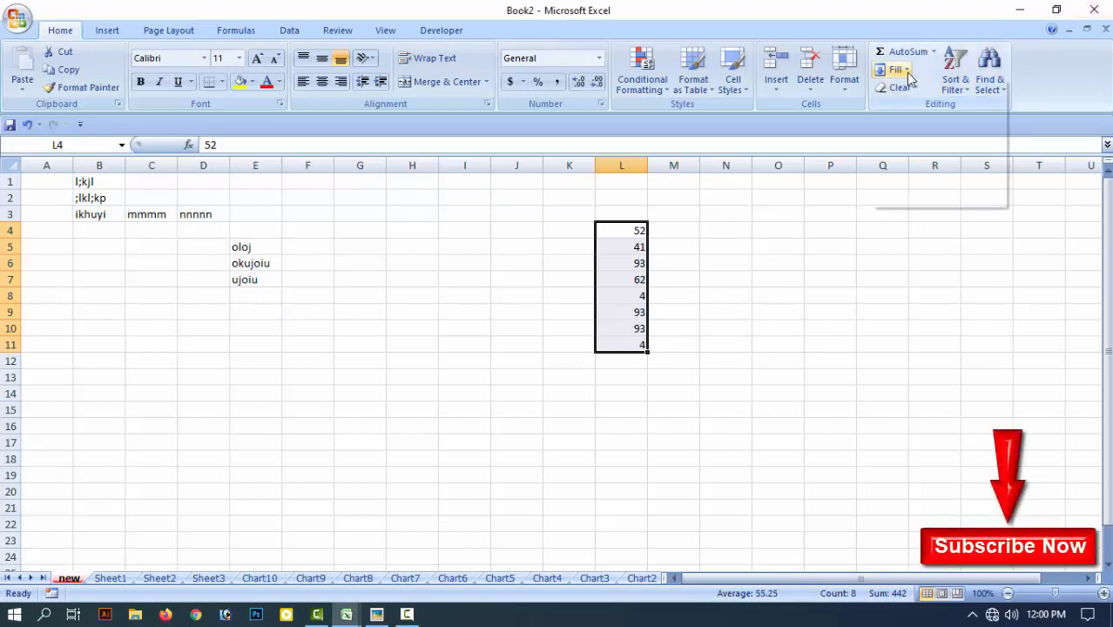
click(897, 87)
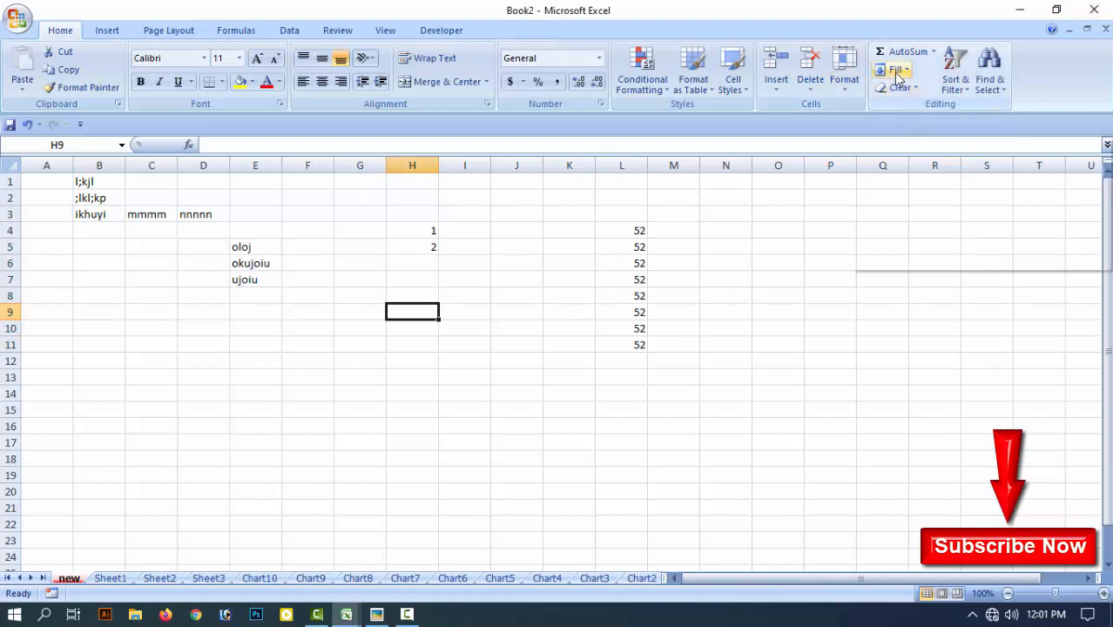
Enter 1 in cell N4 and 2 in cell N5.
click(897, 69)
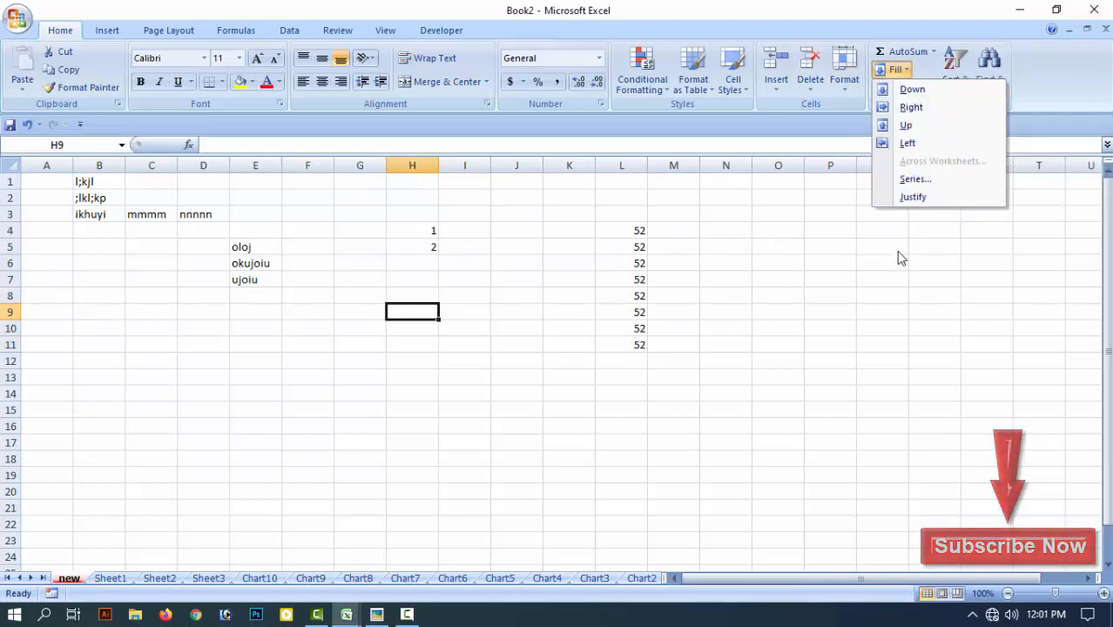
click(728, 229)
click(728, 230)
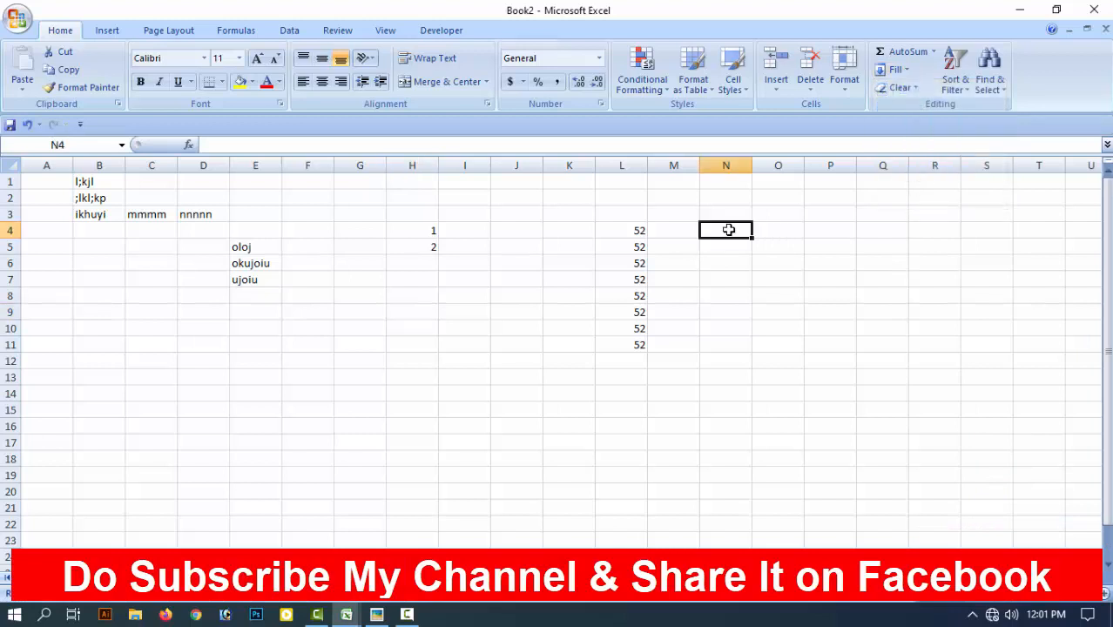
text(1)
key(Return)
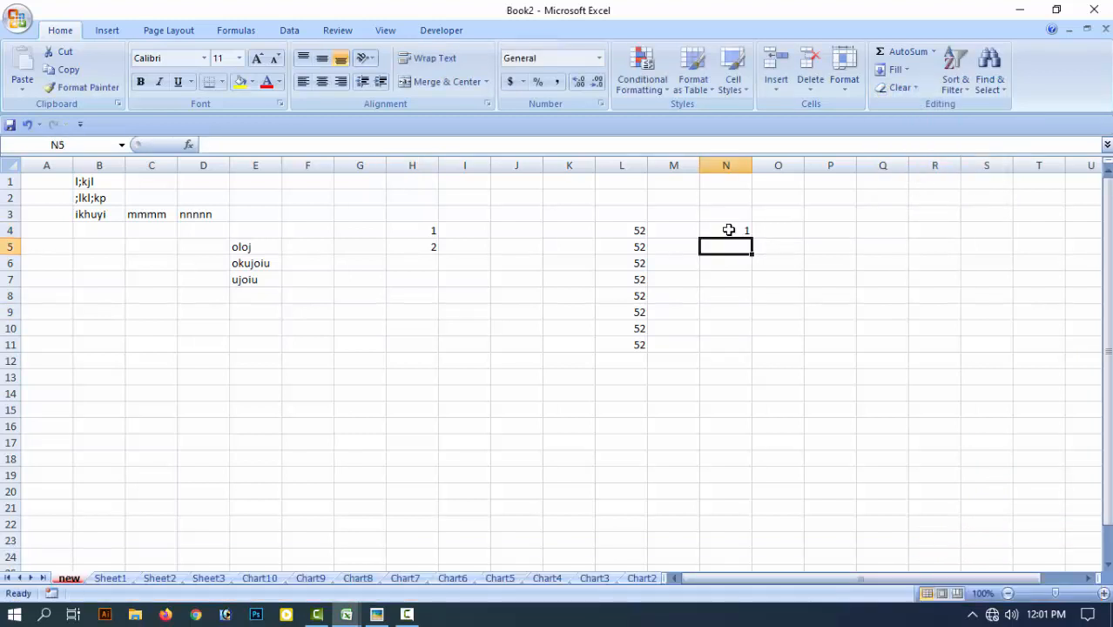
text(2)
key(Return)
Fill a linear series down column N from cell N4 with step value 1 and stop value 20.
drag(728, 229, 743, 247)
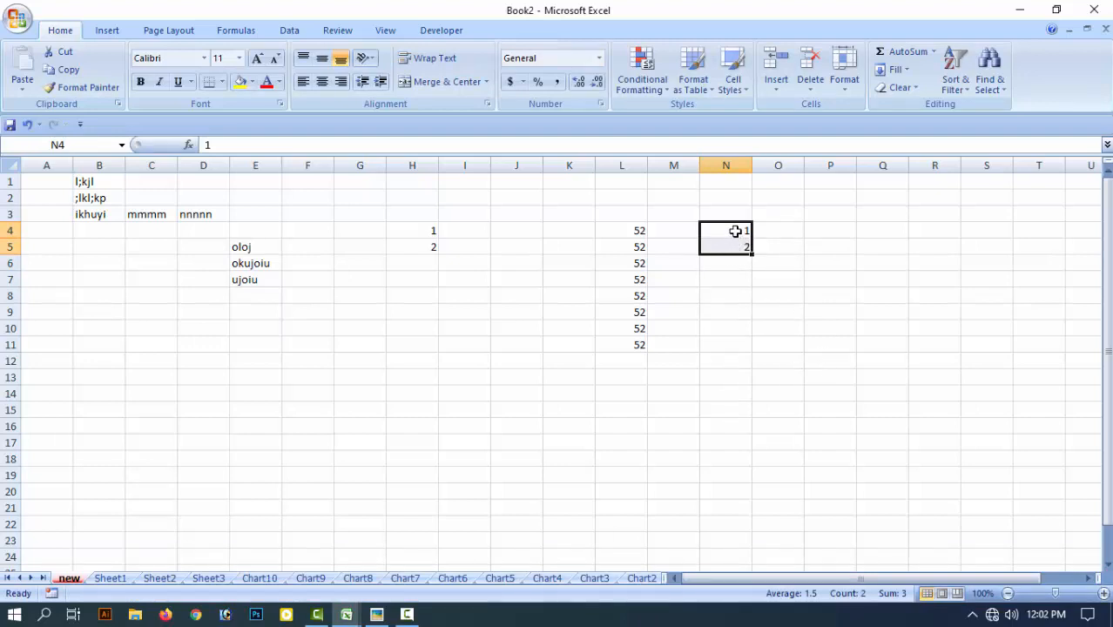
click(736, 231)
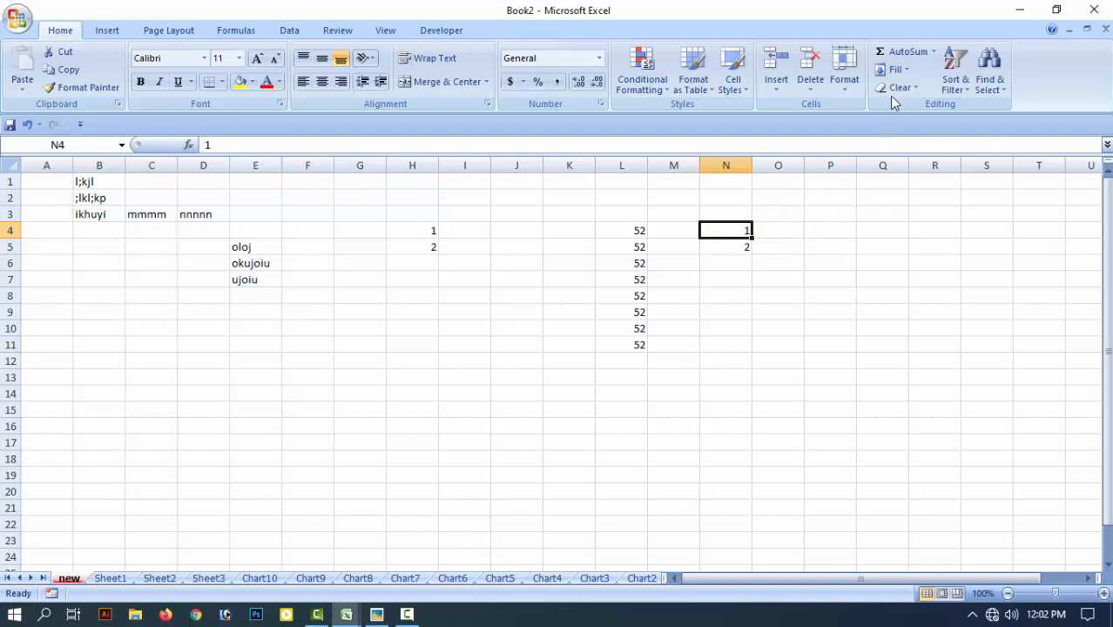
click(906, 69)
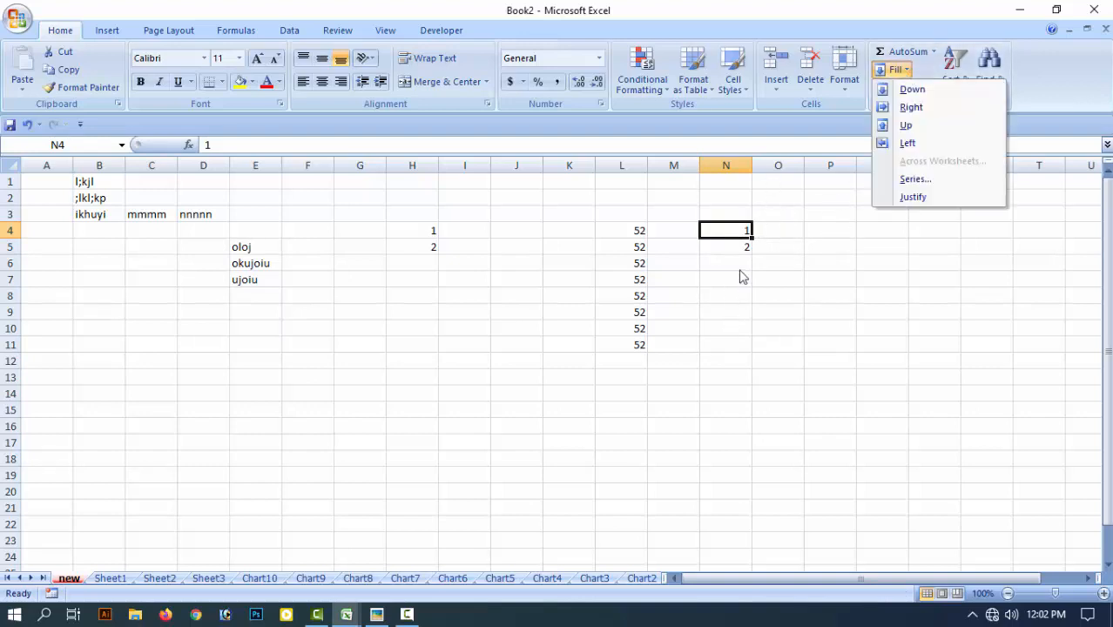
click(741, 229)
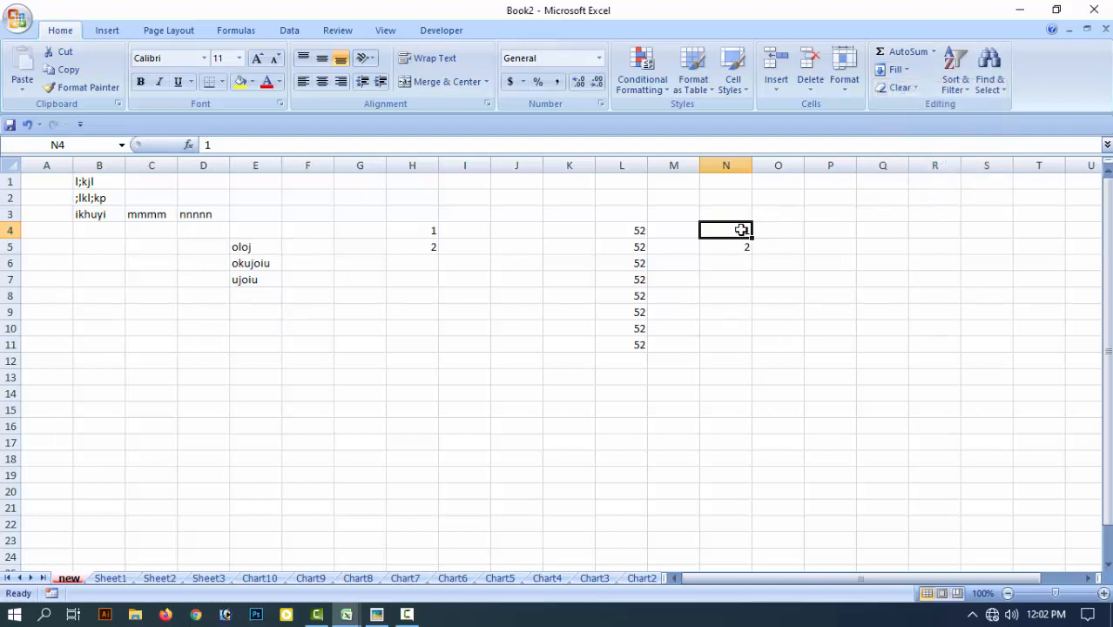
click(906, 69)
click(927, 178)
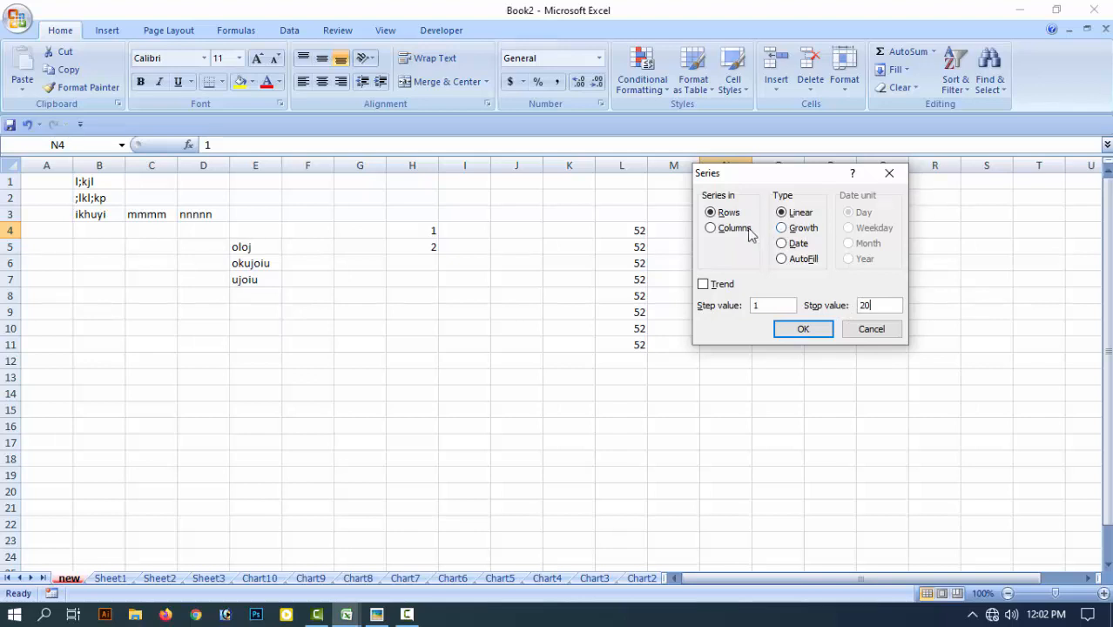
drag(773, 180, 986, 181)
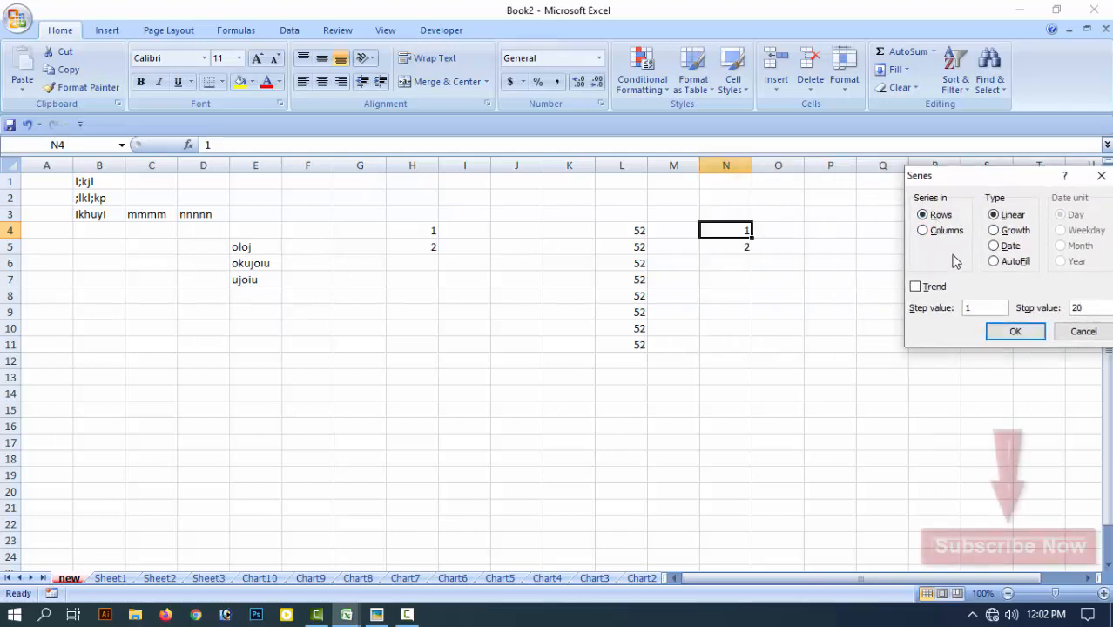
click(941, 232)
click(1011, 333)
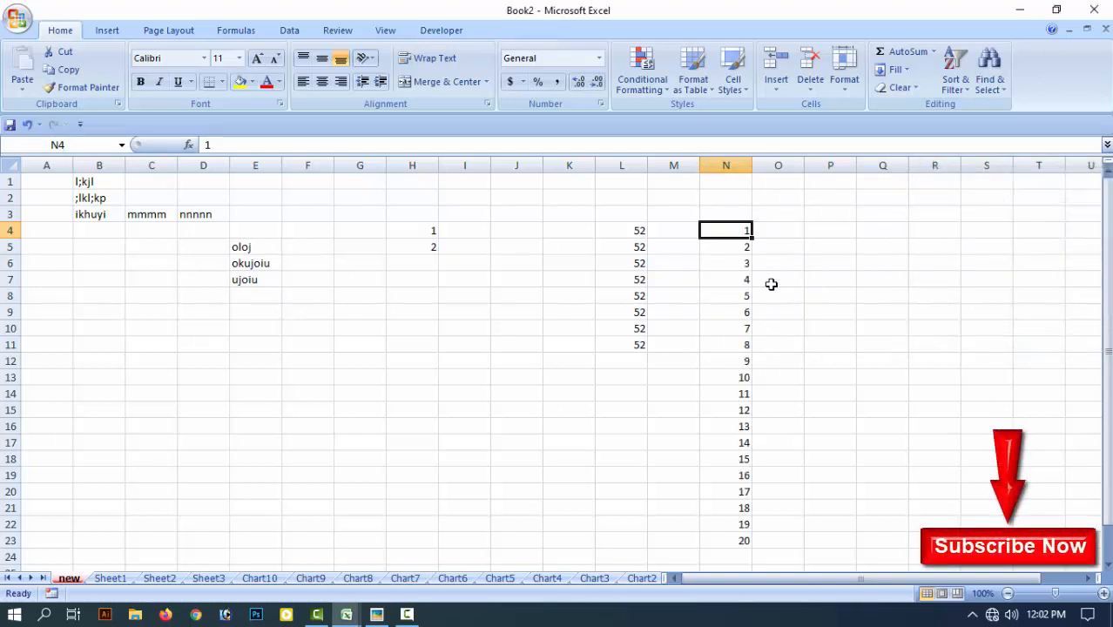
scroll(771, 285, down, 2)
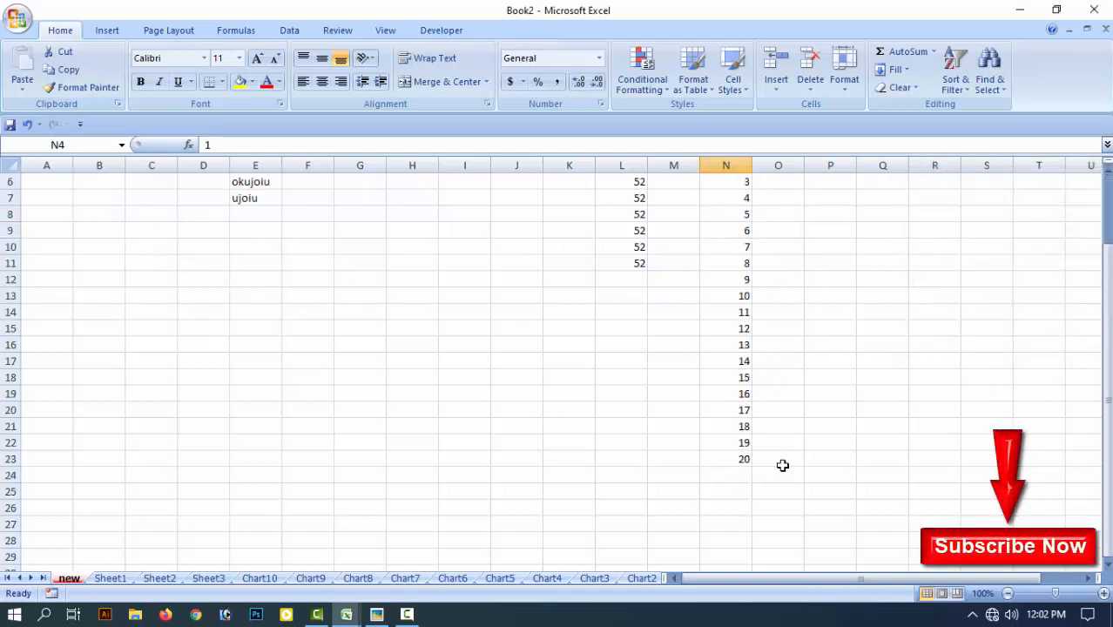
scroll(776, 465, up, 2)
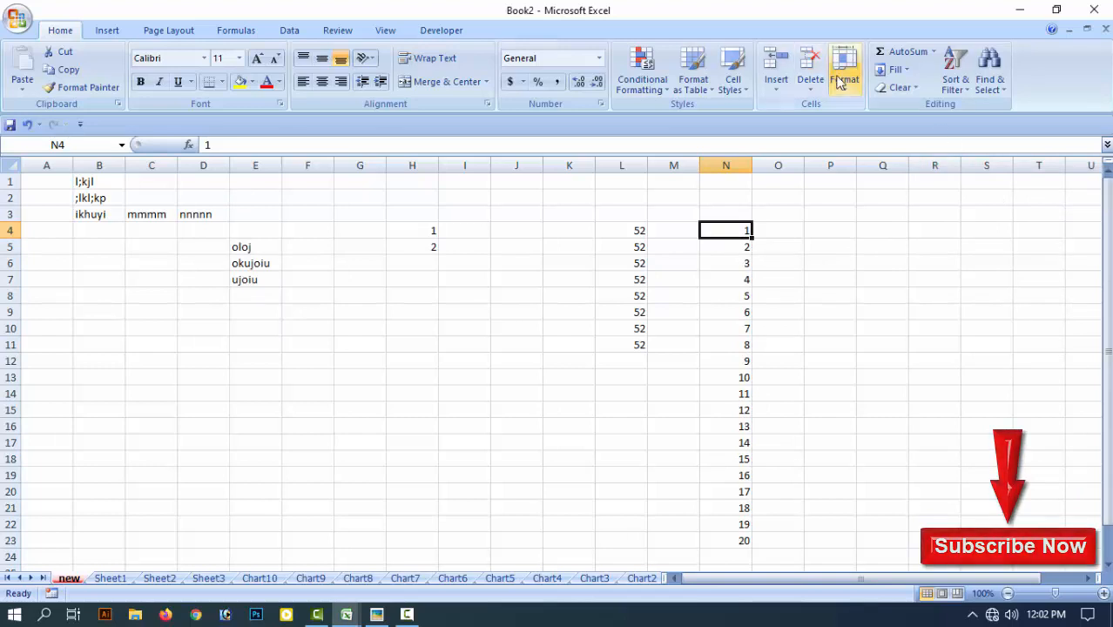
Try to fill a linear series from cell N4 with step value 1 and no stop value.
click(909, 70)
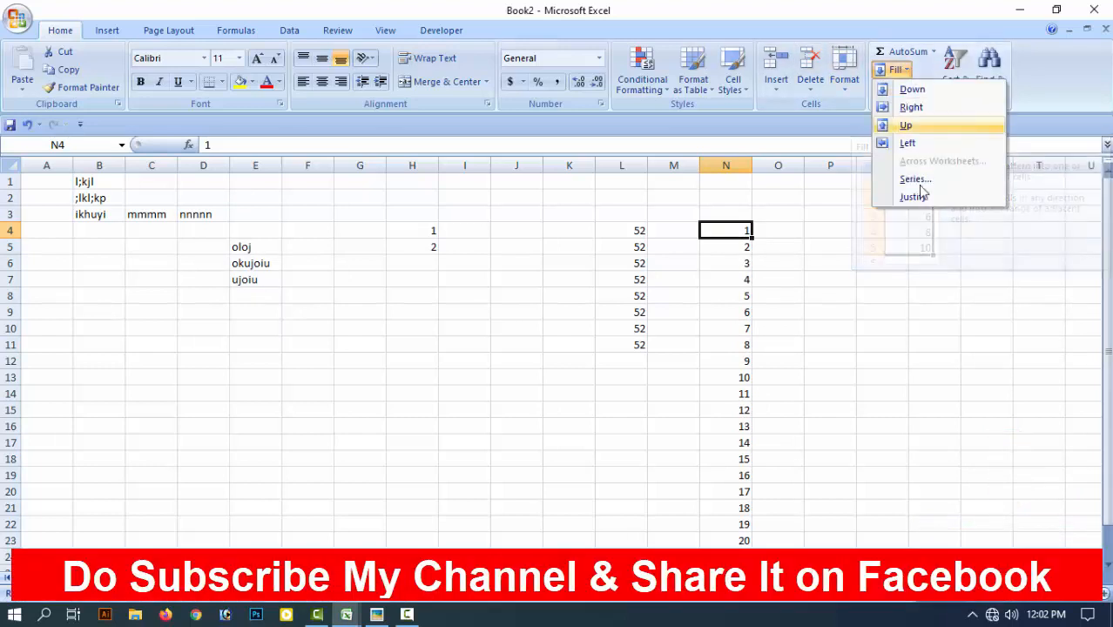
click(914, 179)
click(938, 231)
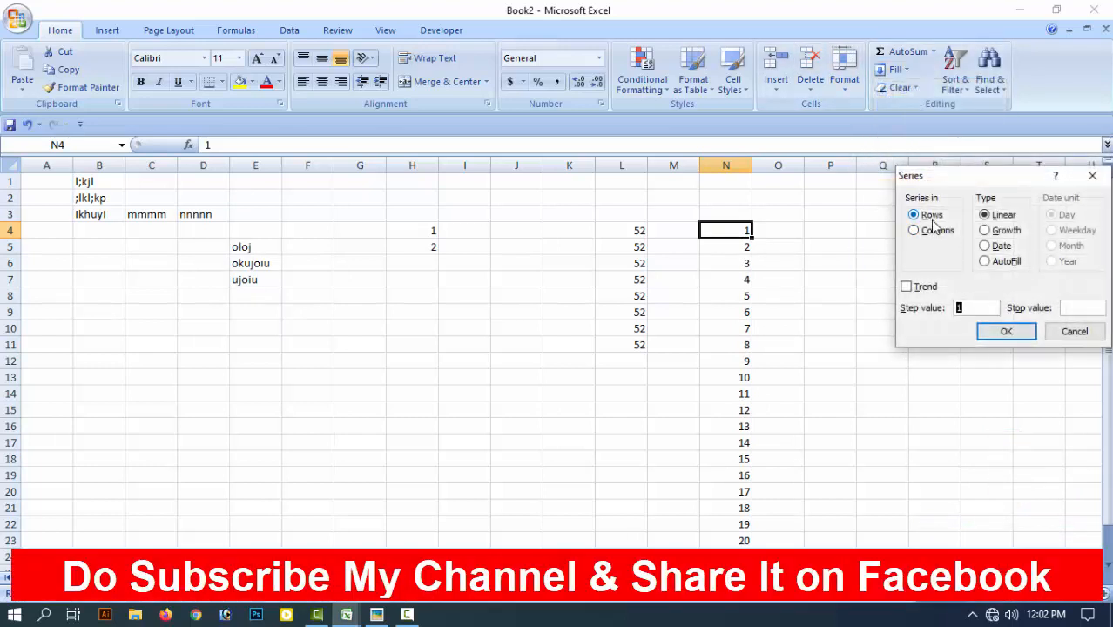
click(1006, 331)
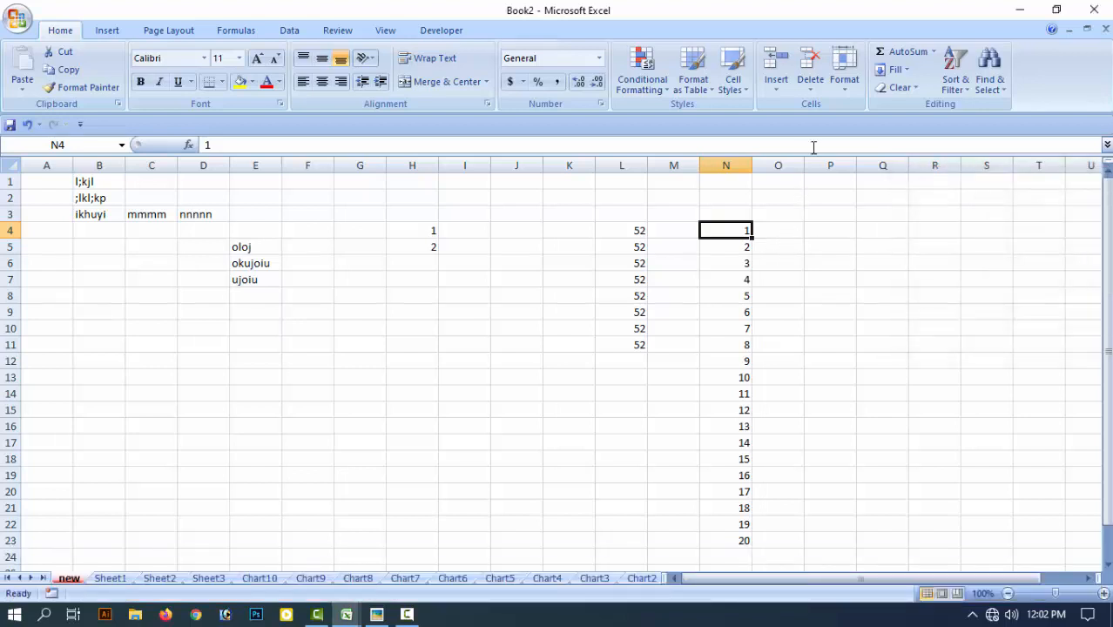
click(794, 277)
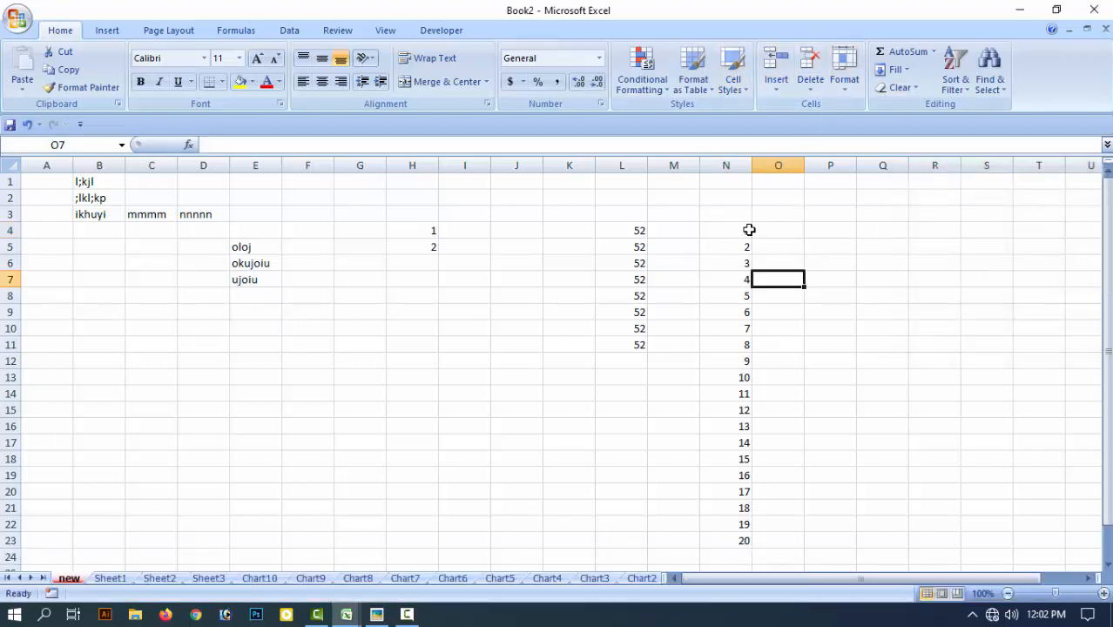
Fill a linear series along row 4 from cell N4 with step value 1 and stop value 20.
click(745, 230)
click(897, 70)
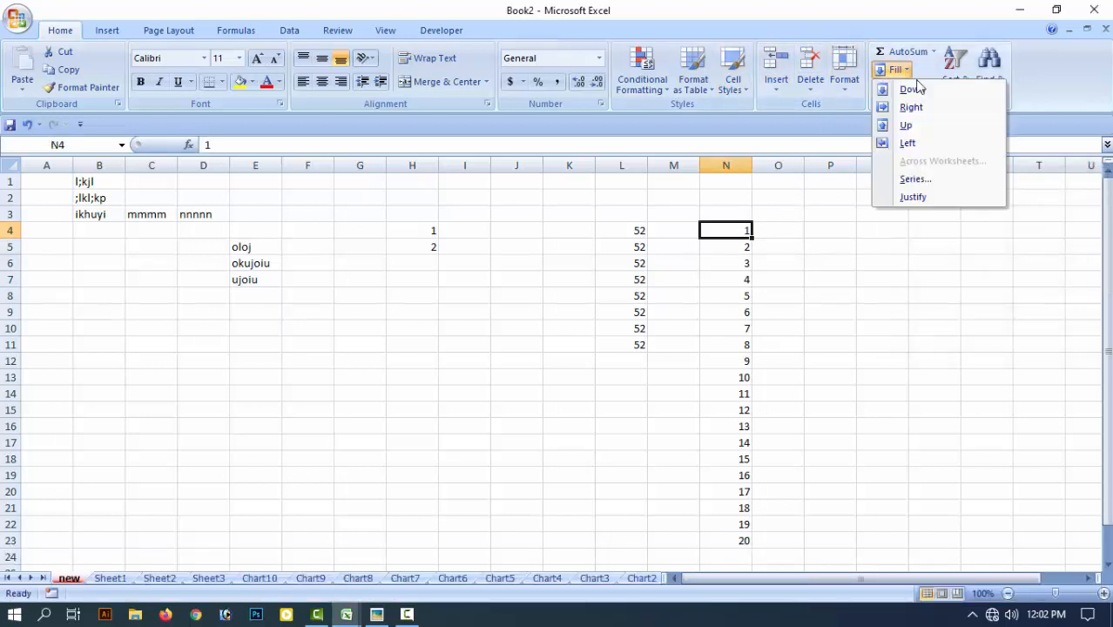
click(915, 179)
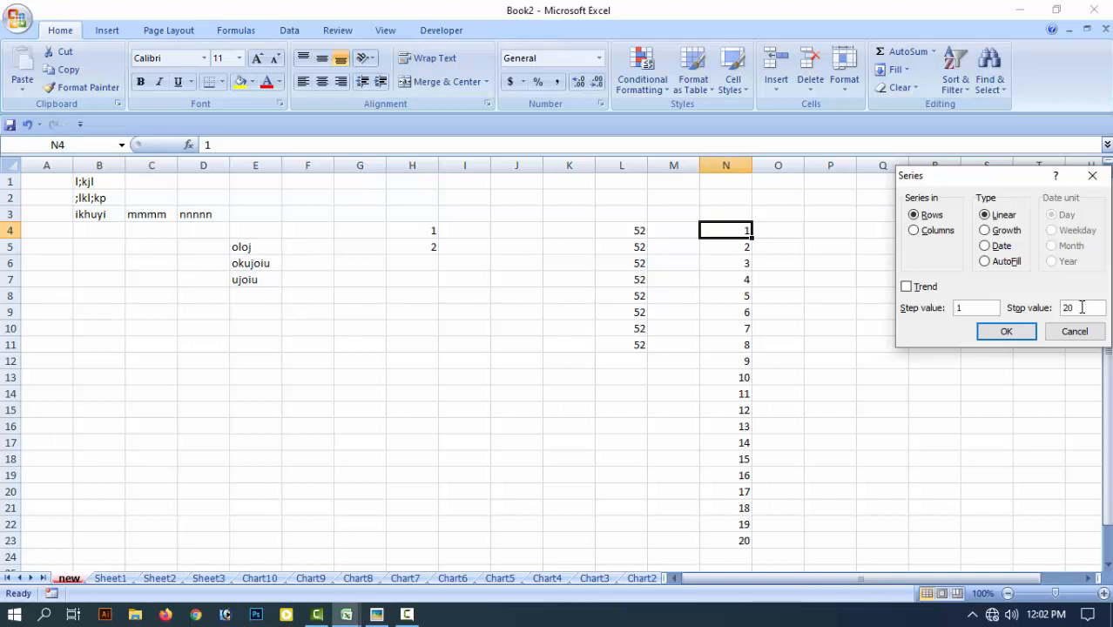
key(Return)
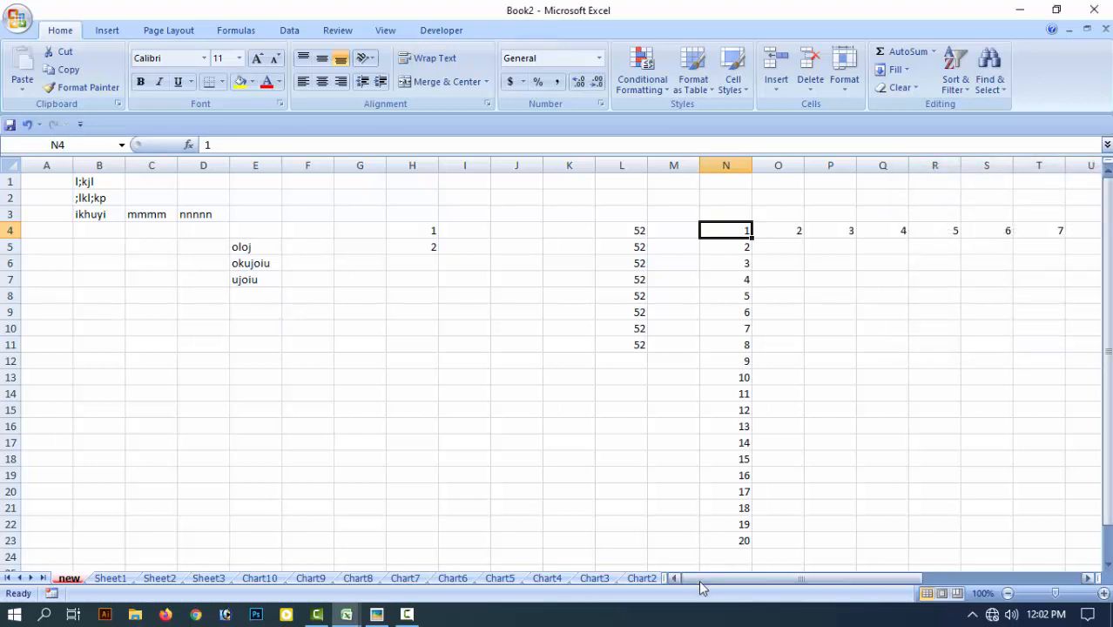
drag(701, 586, 669, 575)
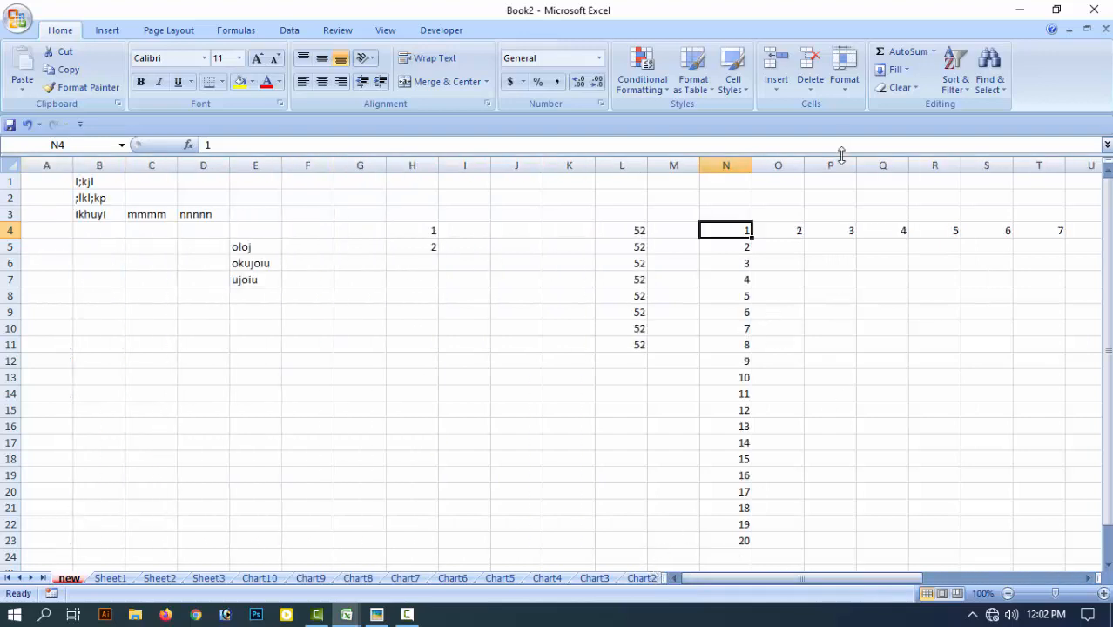
Try to apply Fill Justify to cell N4 and to the range N4:N22.
click(910, 73)
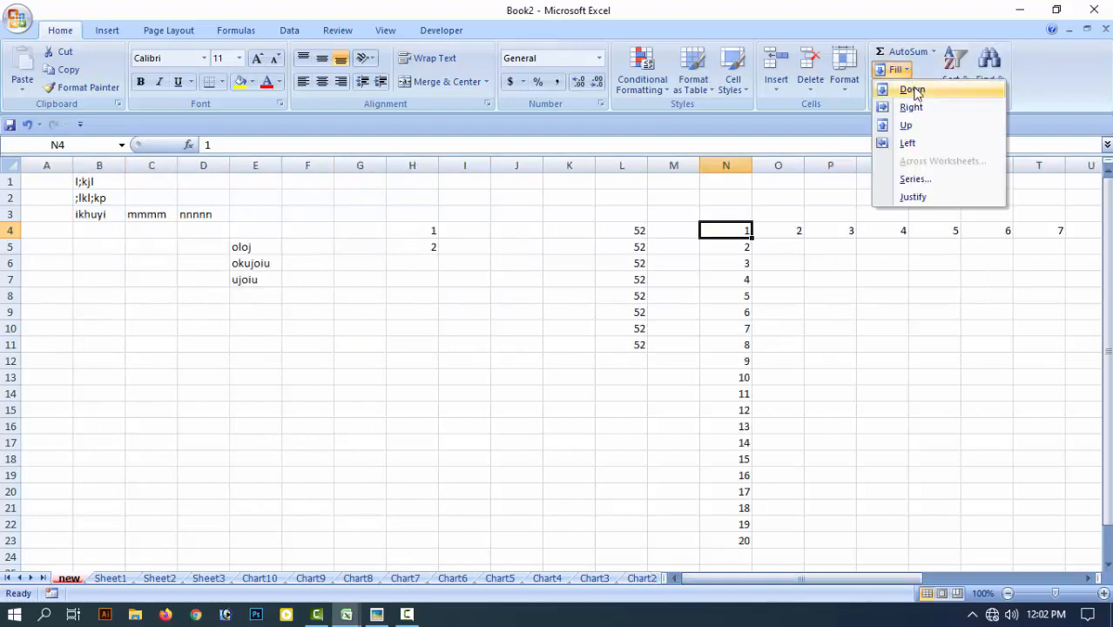
click(913, 198)
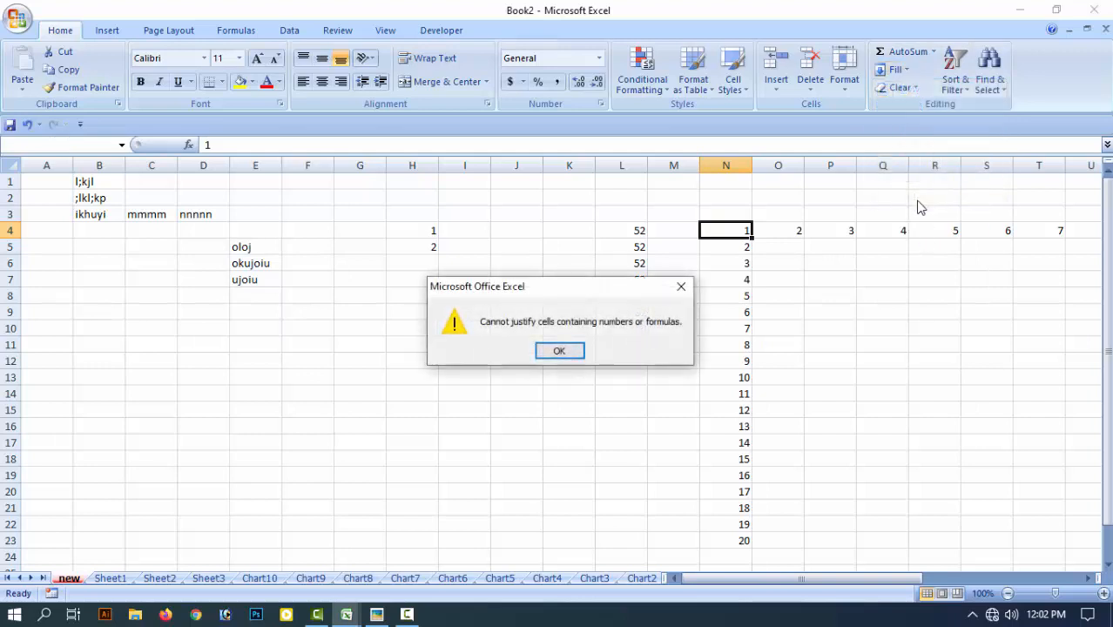
key(Return)
click(761, 247)
drag(741, 231, 738, 524)
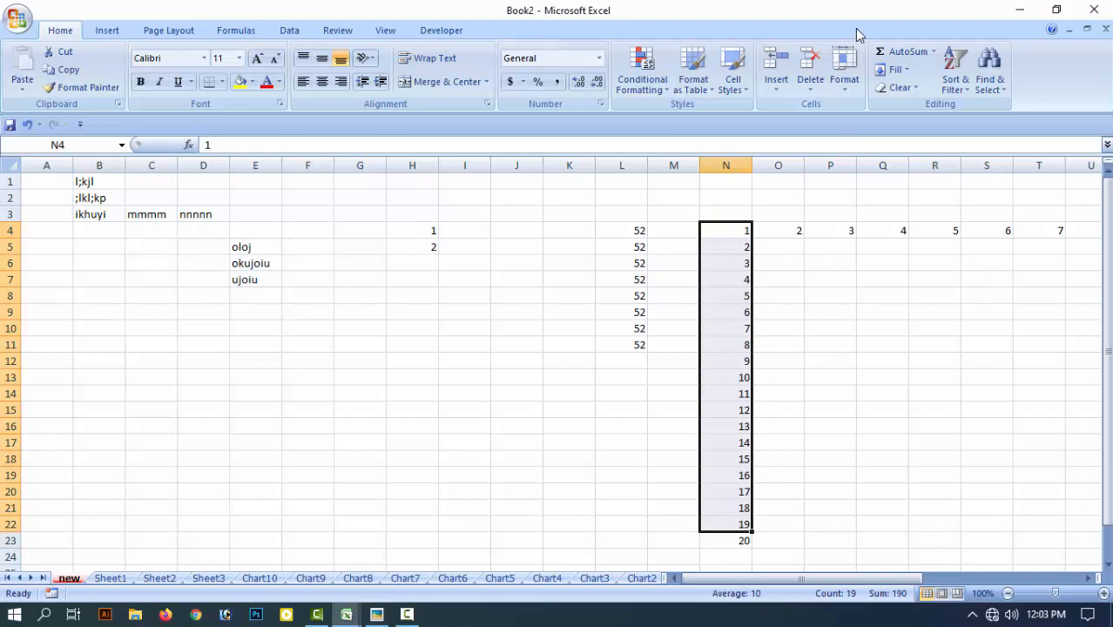
click(897, 70)
click(914, 198)
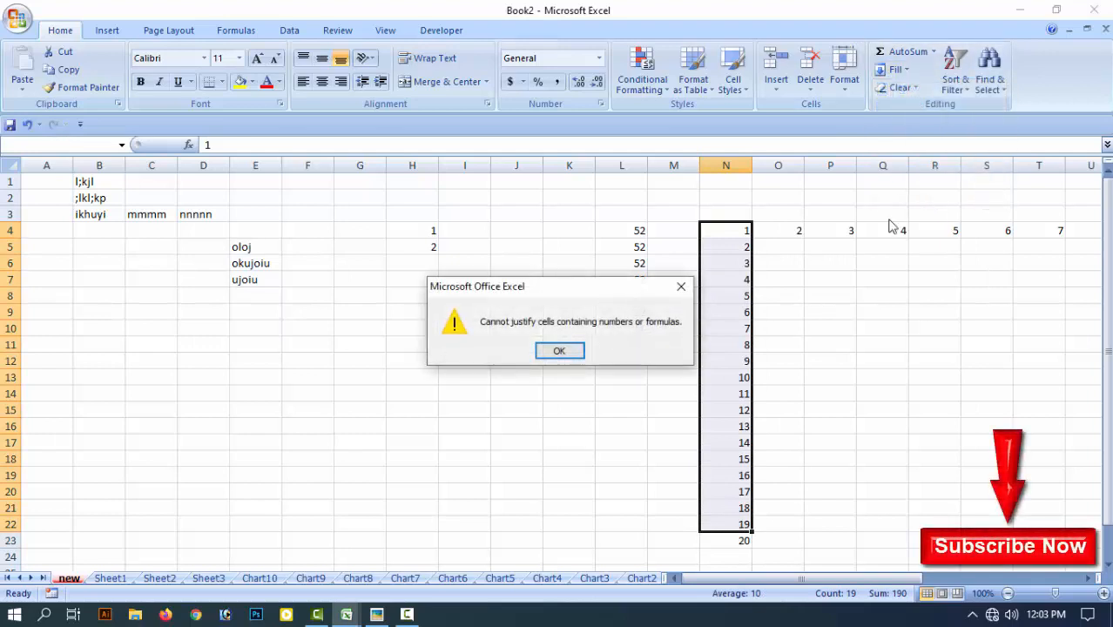
click(540, 353)
click(778, 312)
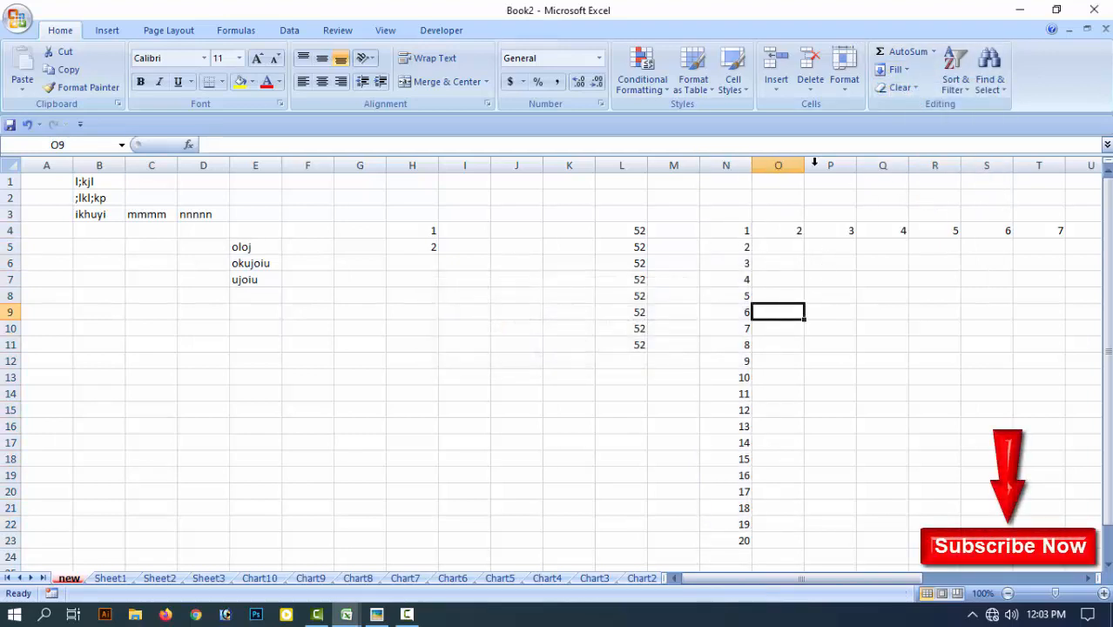
click(911, 74)
click(882, 331)
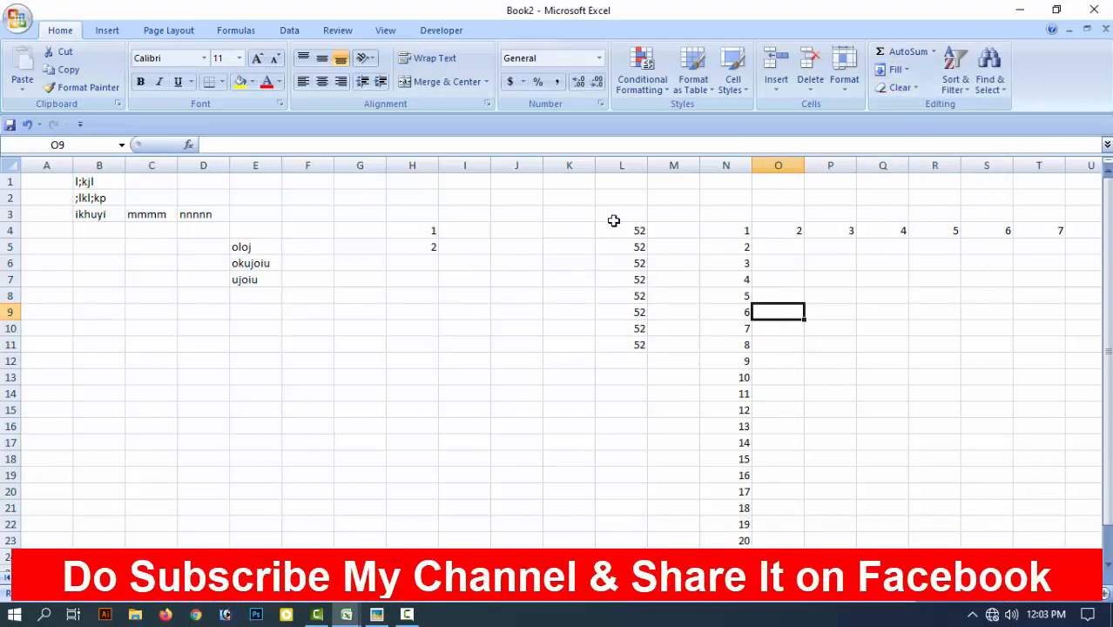
Format the range L3:M12 as a table with a red banded style and a generated header row.
drag(612, 219, 669, 361)
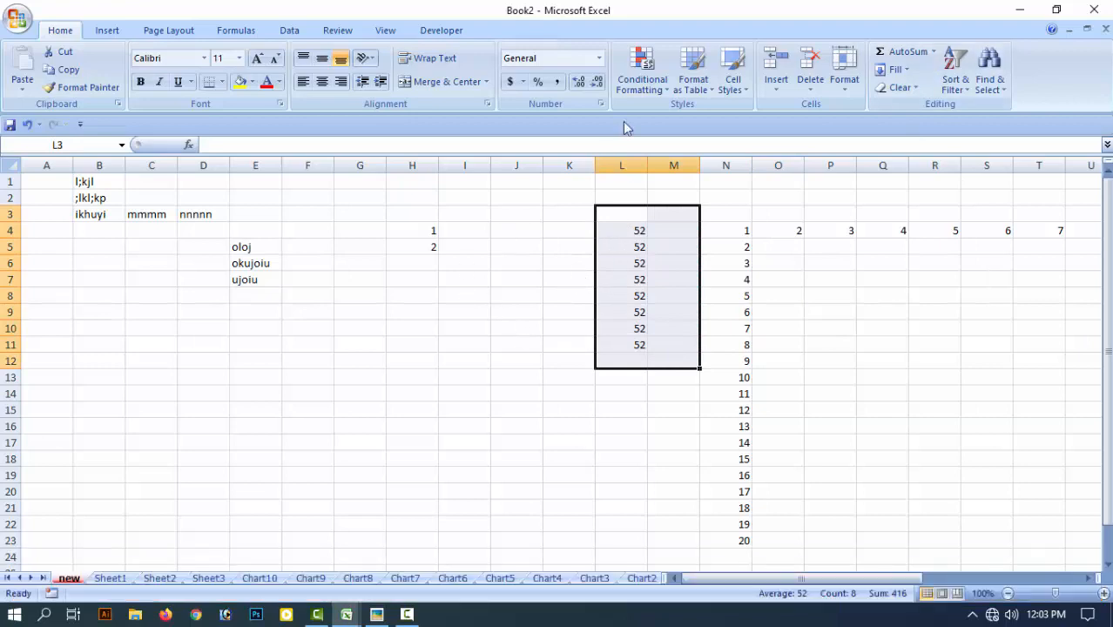
click(694, 77)
click(814, 221)
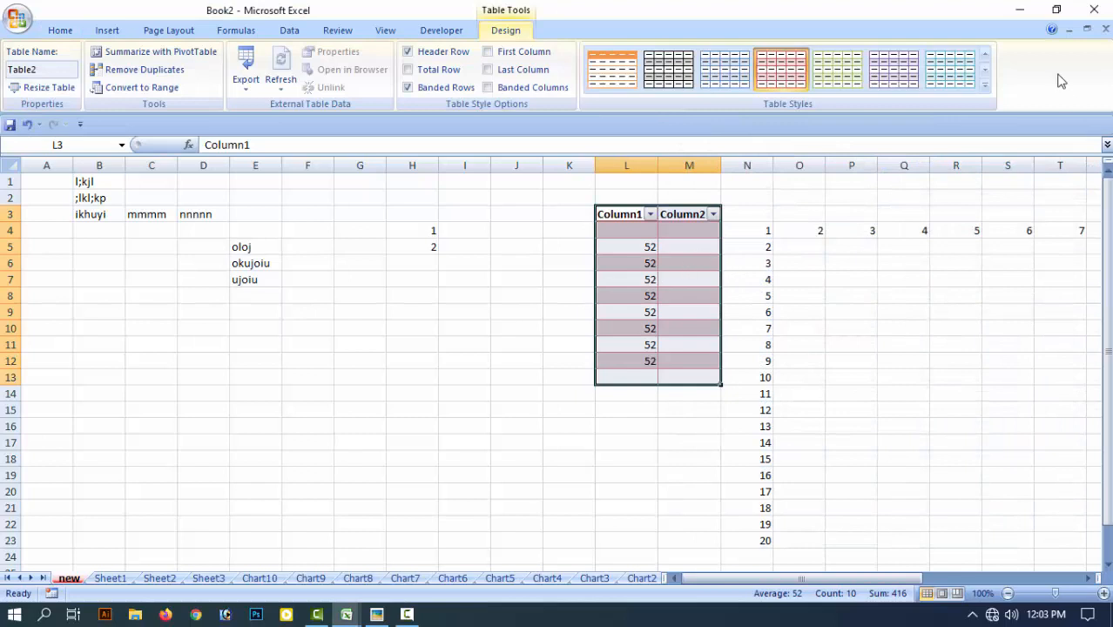
Clear all contents and formatting from the table in L3:M13.
click(60, 30)
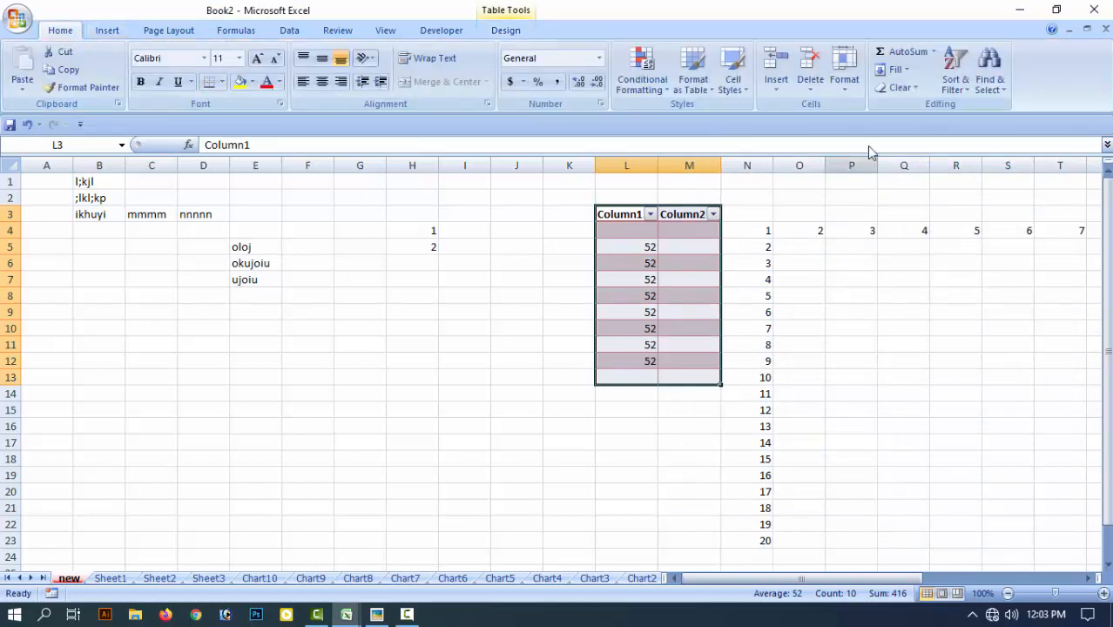
click(913, 89)
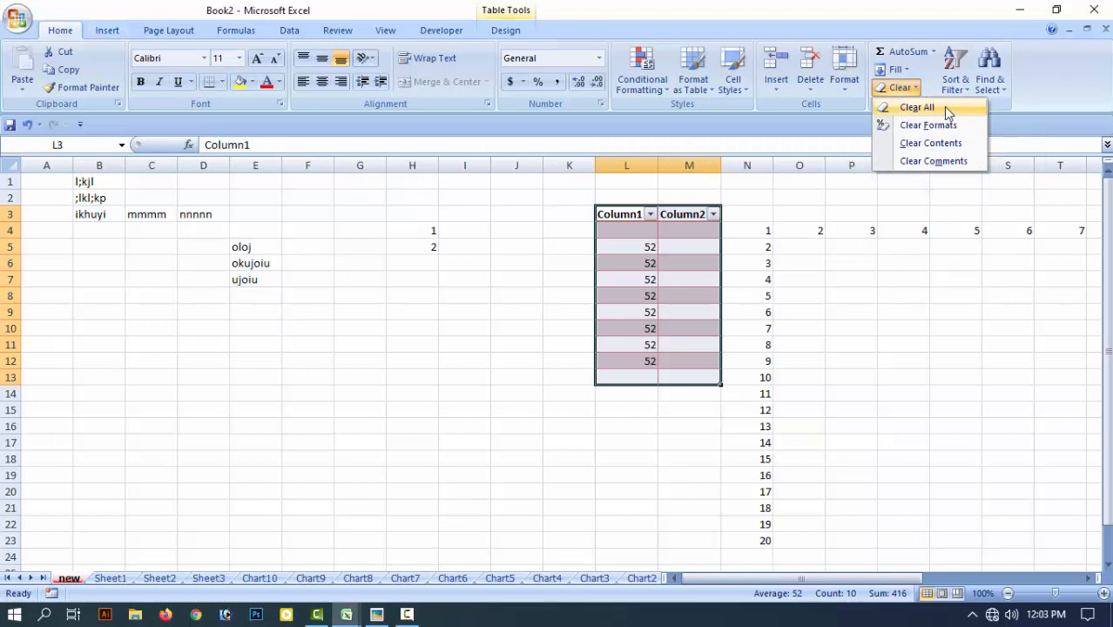
click(945, 108)
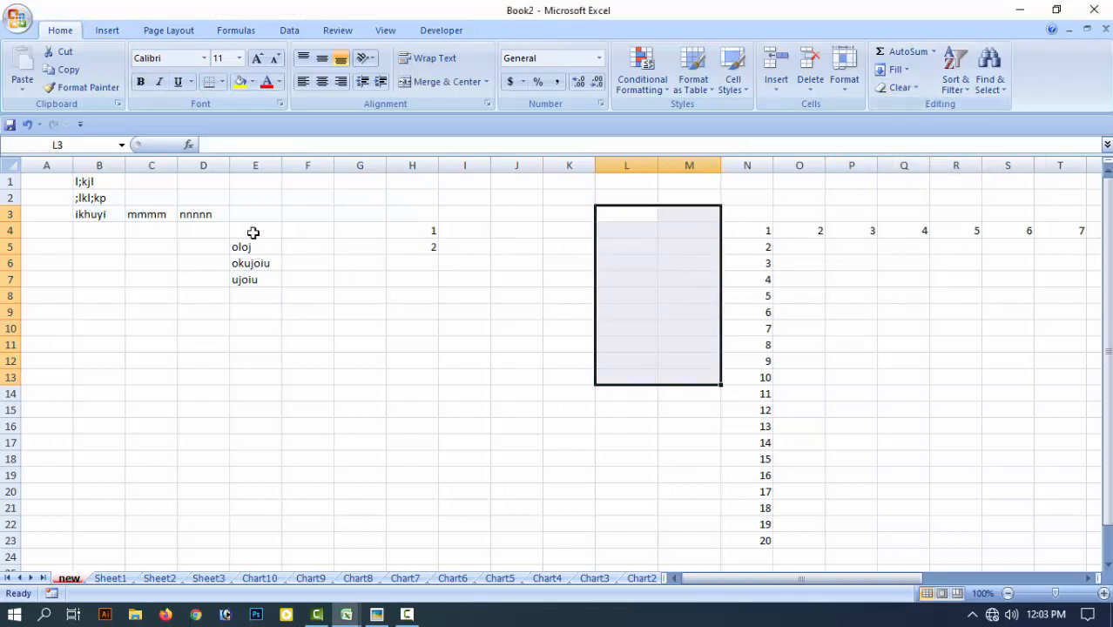
Clear all contents and formatting from the ranges D2:J8 and N2:P16.
drag(196, 205, 523, 295)
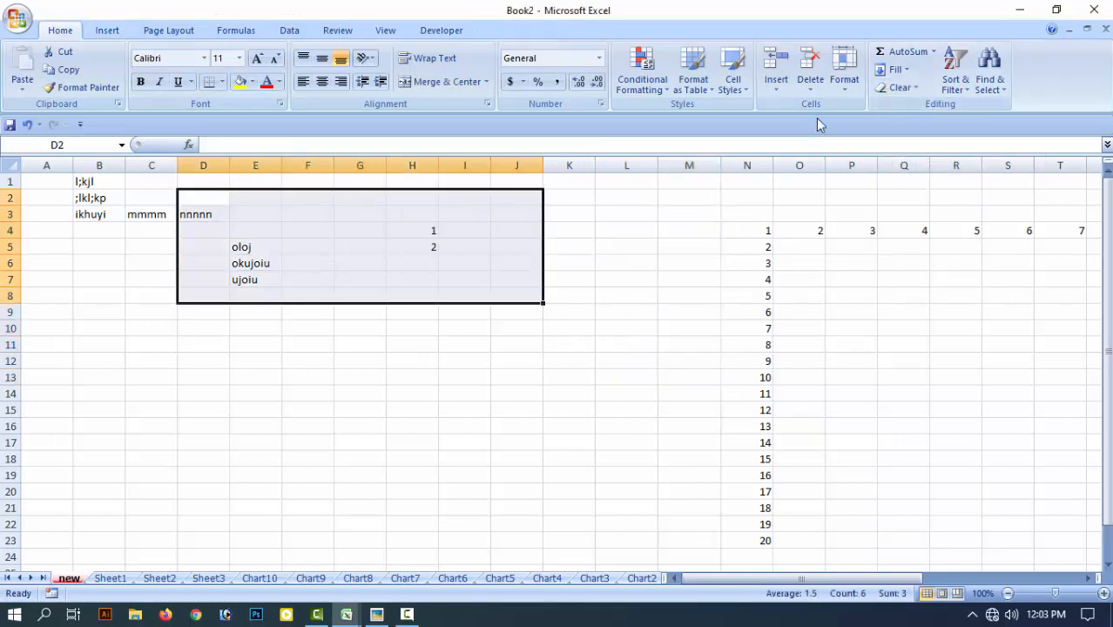
click(916, 89)
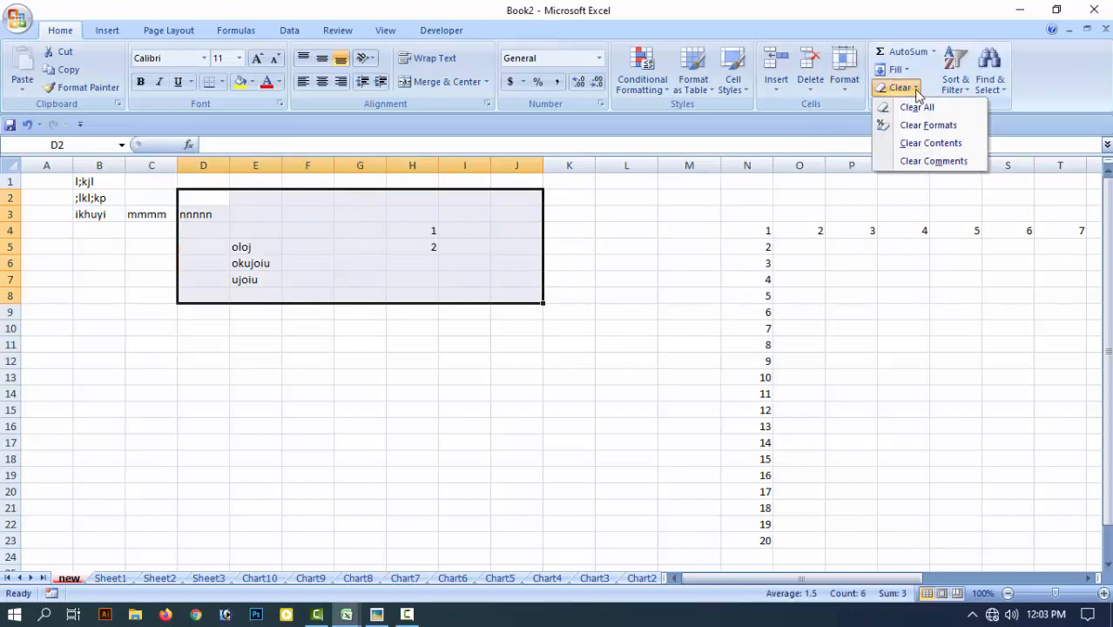
click(918, 107)
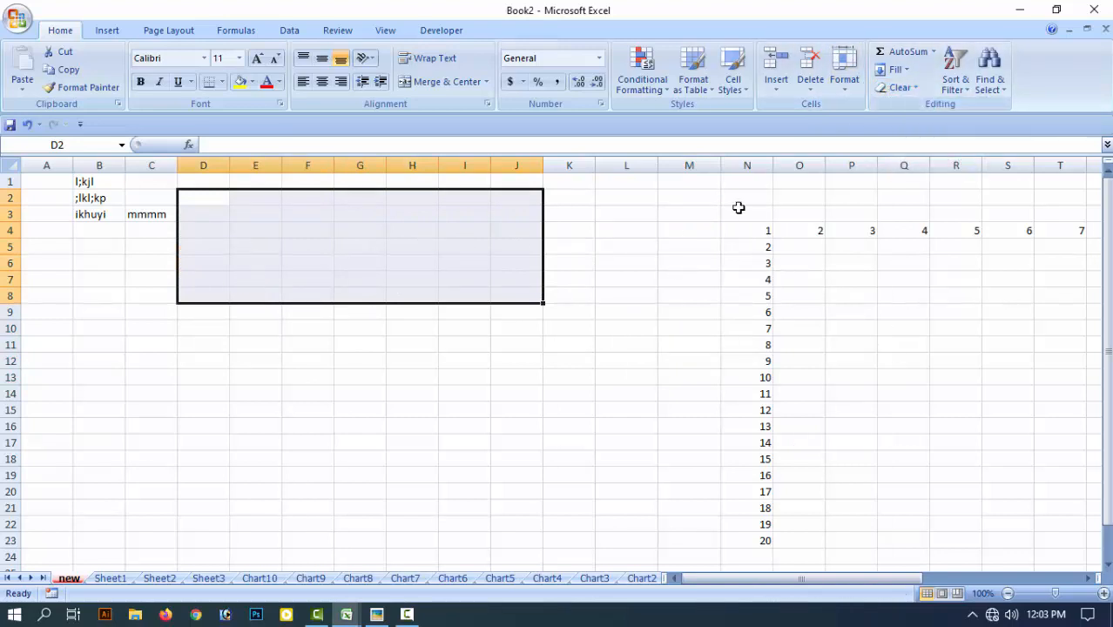
drag(738, 205, 863, 431)
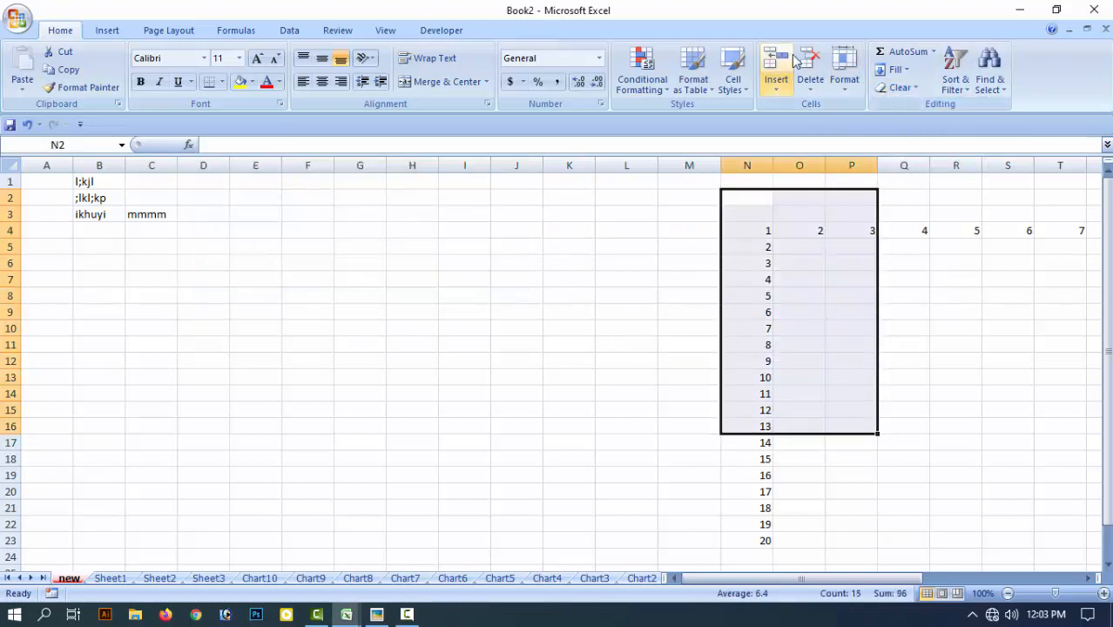
click(918, 88)
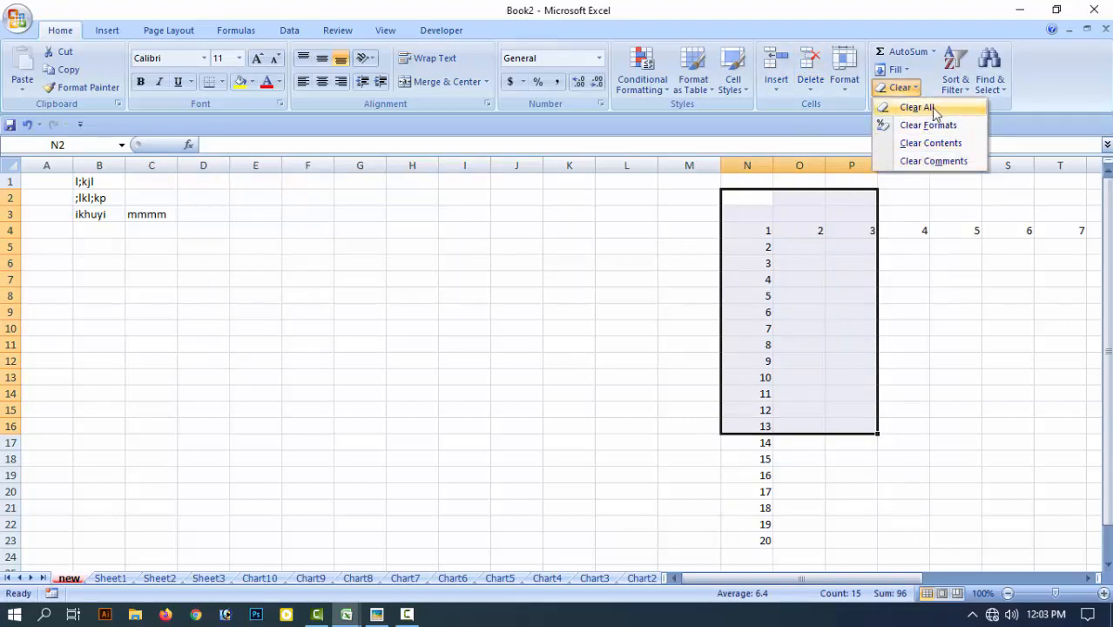
click(931, 107)
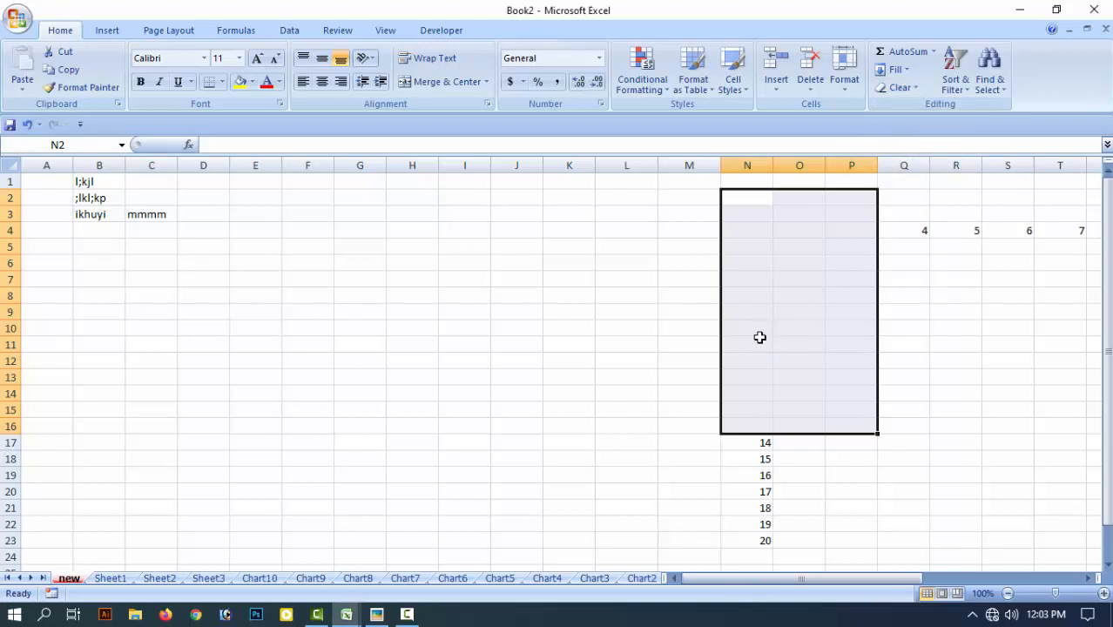
click(521, 360)
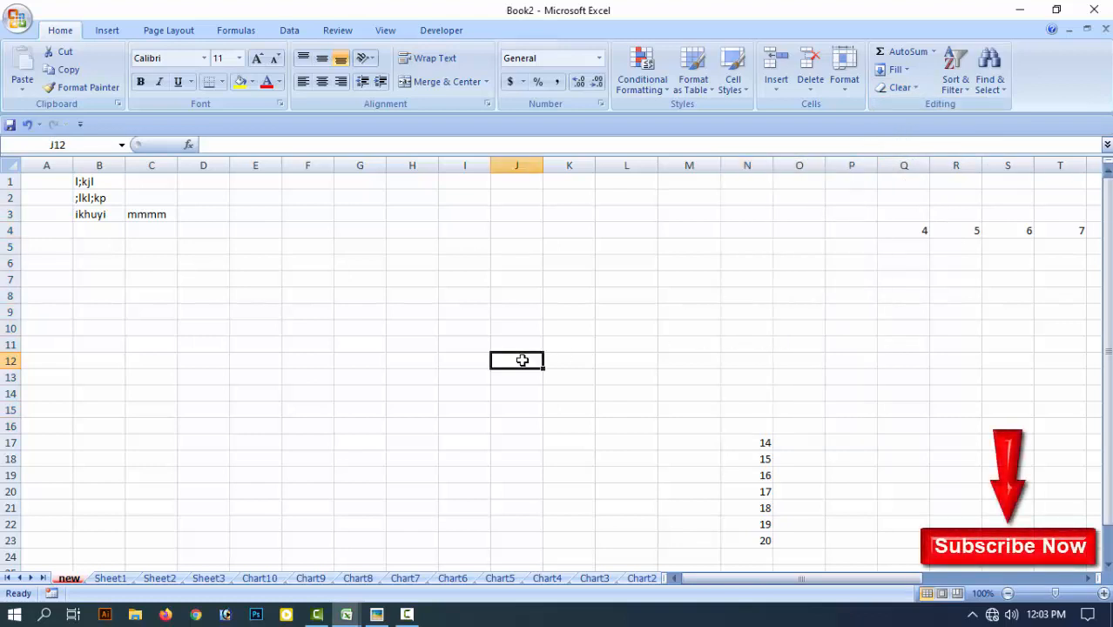